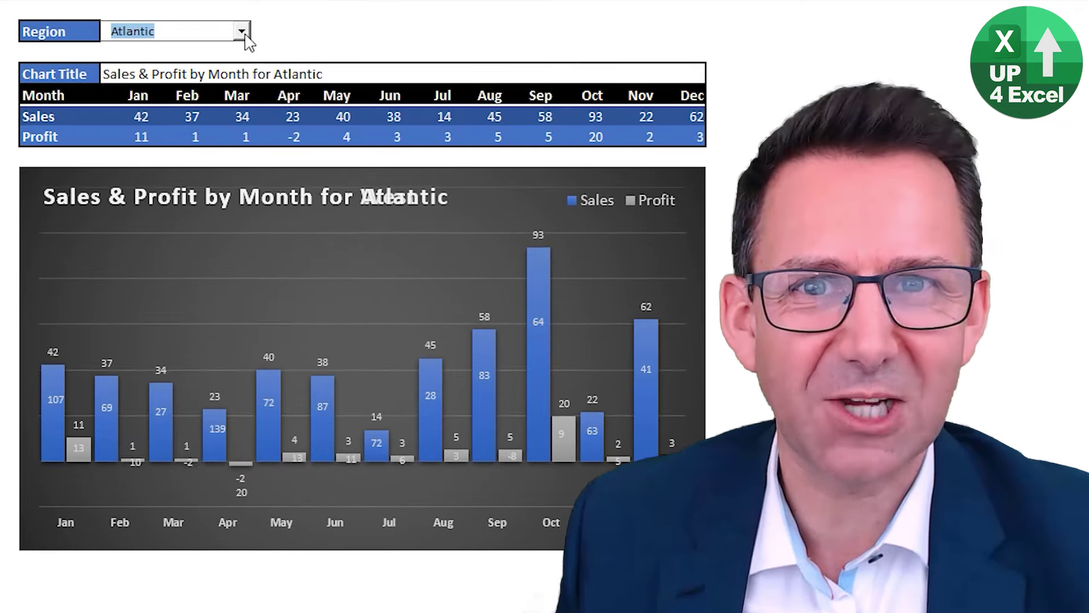
Step: Switch the Region combo box through Yukon, Quebec, Ontario and Atlantic in turn
left_click(245, 34)
left_click(180, 128)
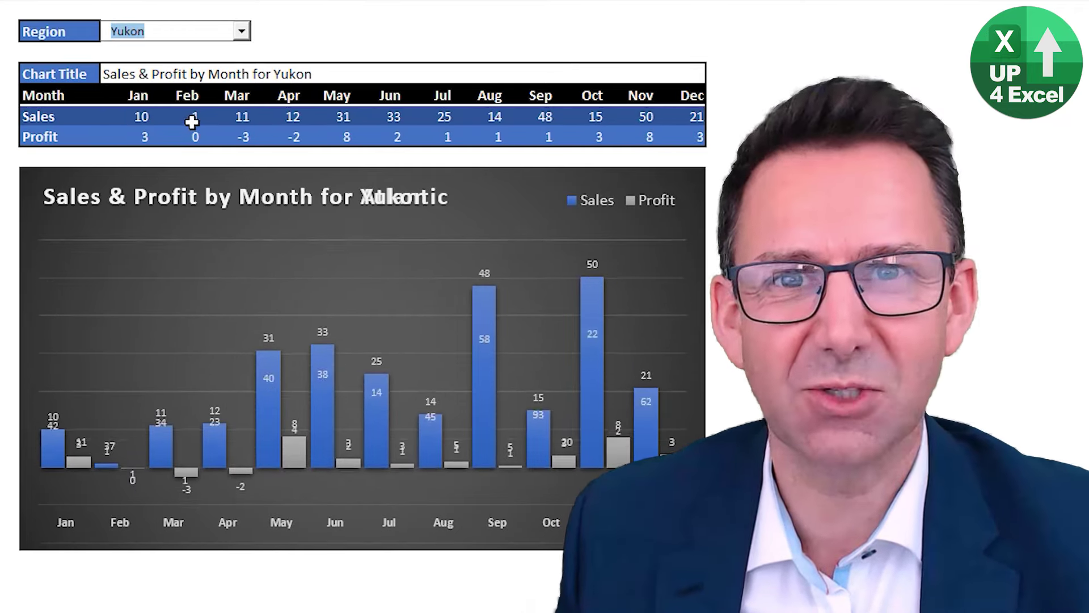
left_click(242, 32)
left_click(234, 47)
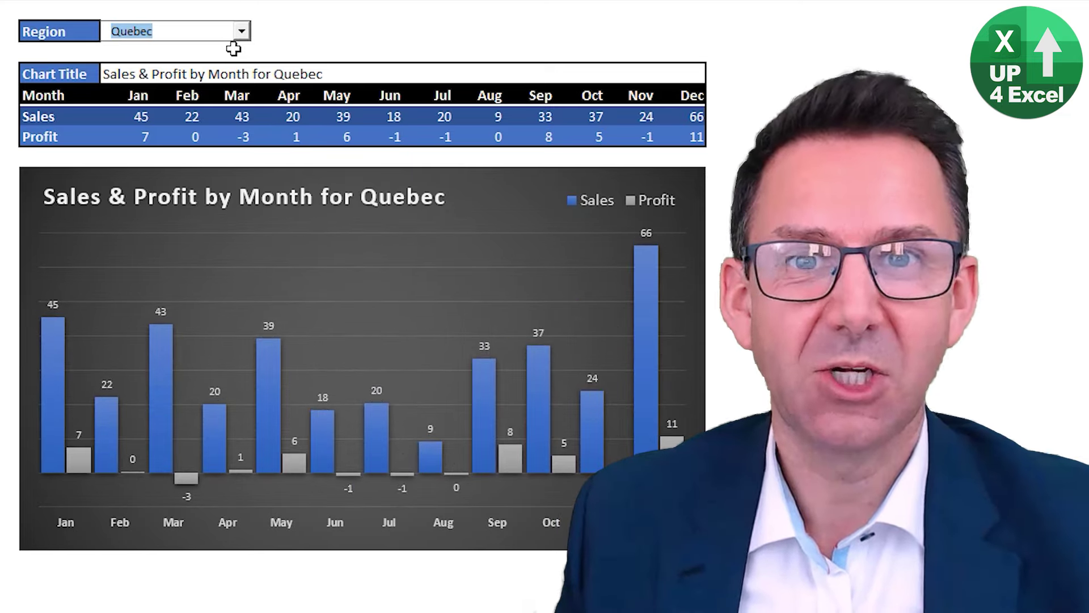
left_click(242, 32)
left_click(212, 100)
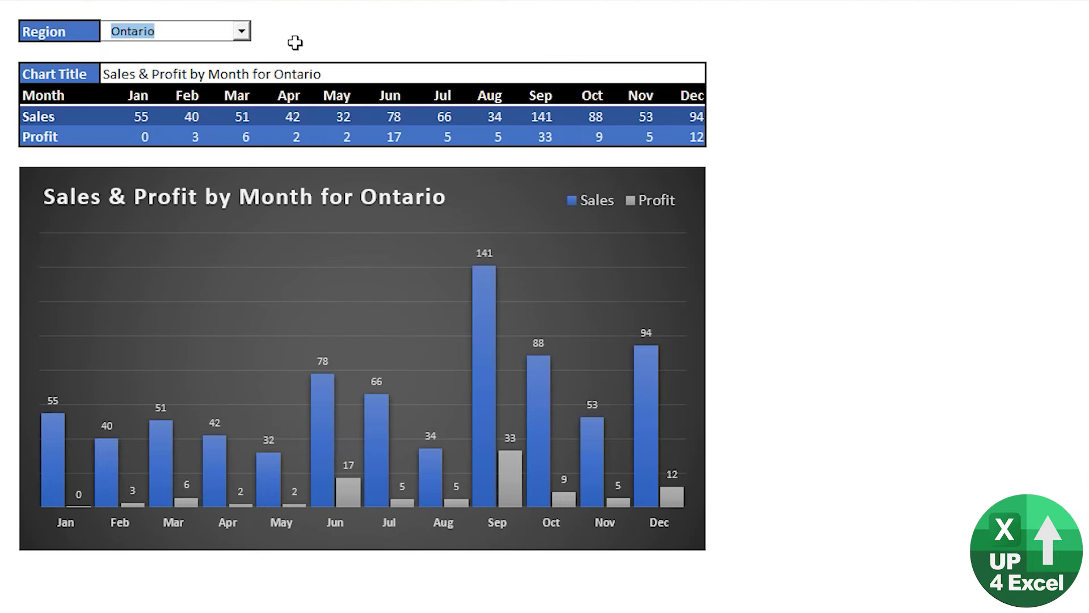
left_click(295, 42)
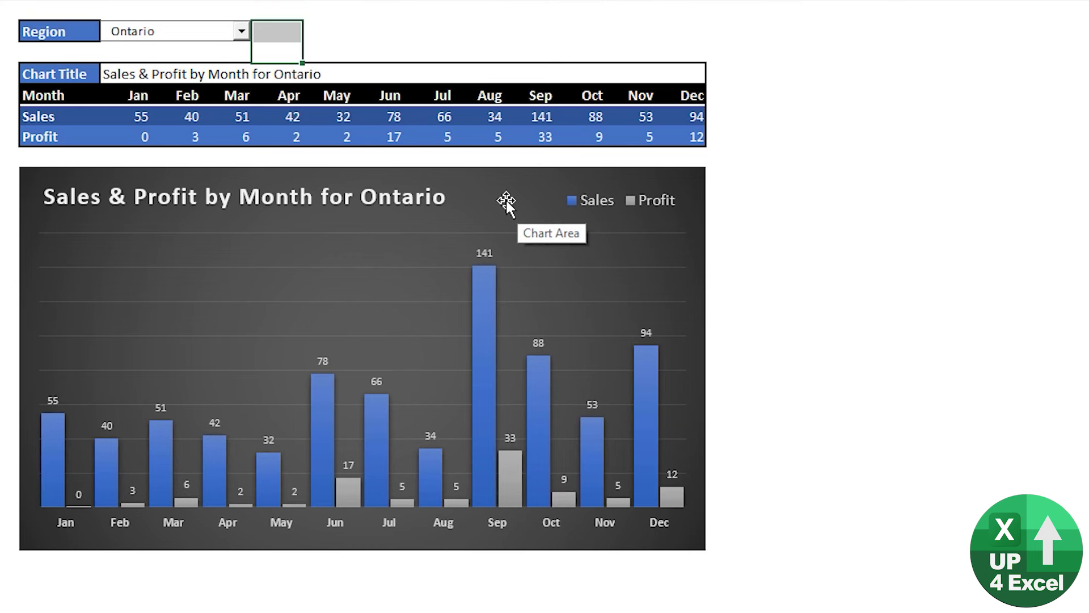
left_click(242, 36)
left_click(242, 35)
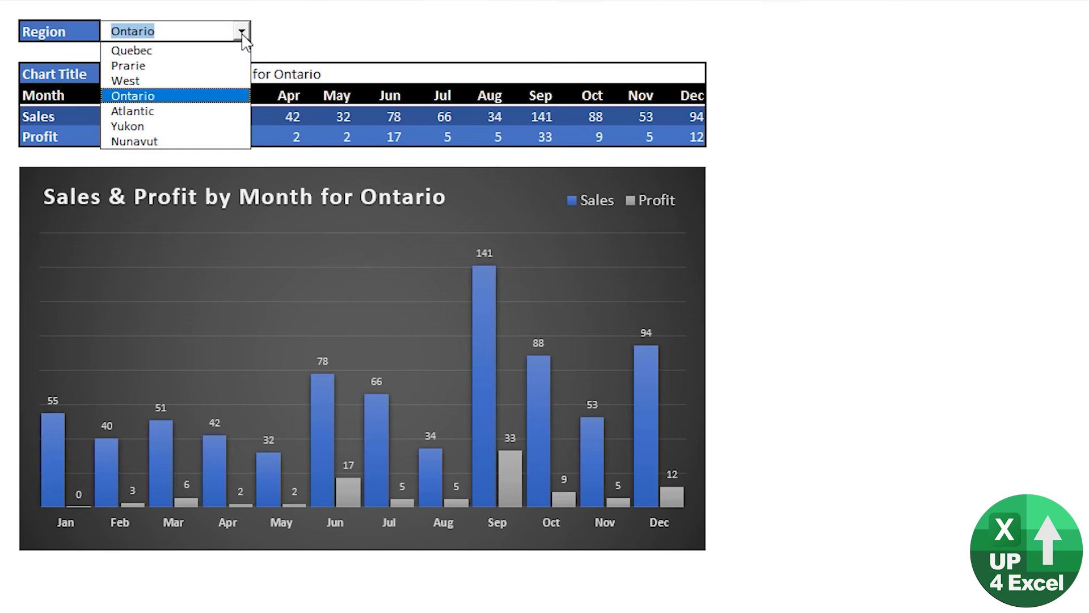
left_click(178, 118)
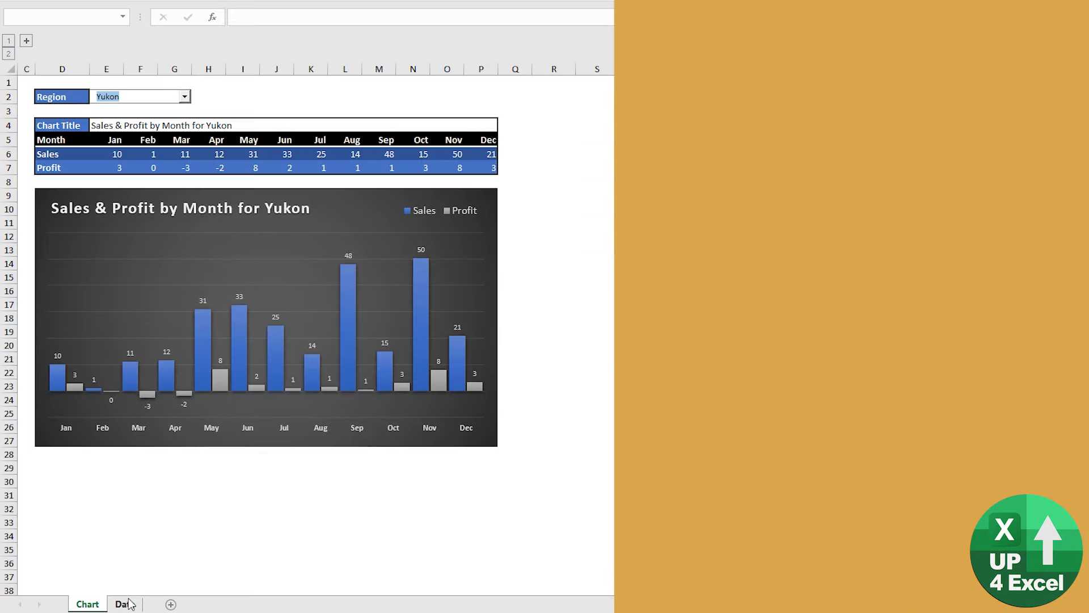
Step: On the Data sheet, go to the first empty row below the orders table
left_click(126, 604)
left_click(204, 275)
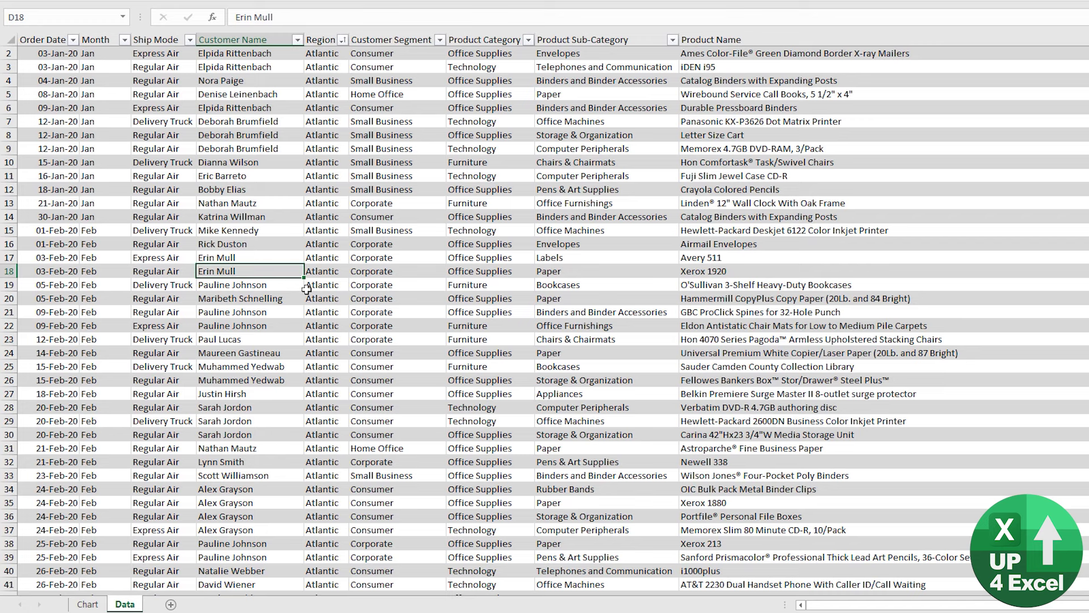
key("ctrl+Up")
key("ctrl+Left")
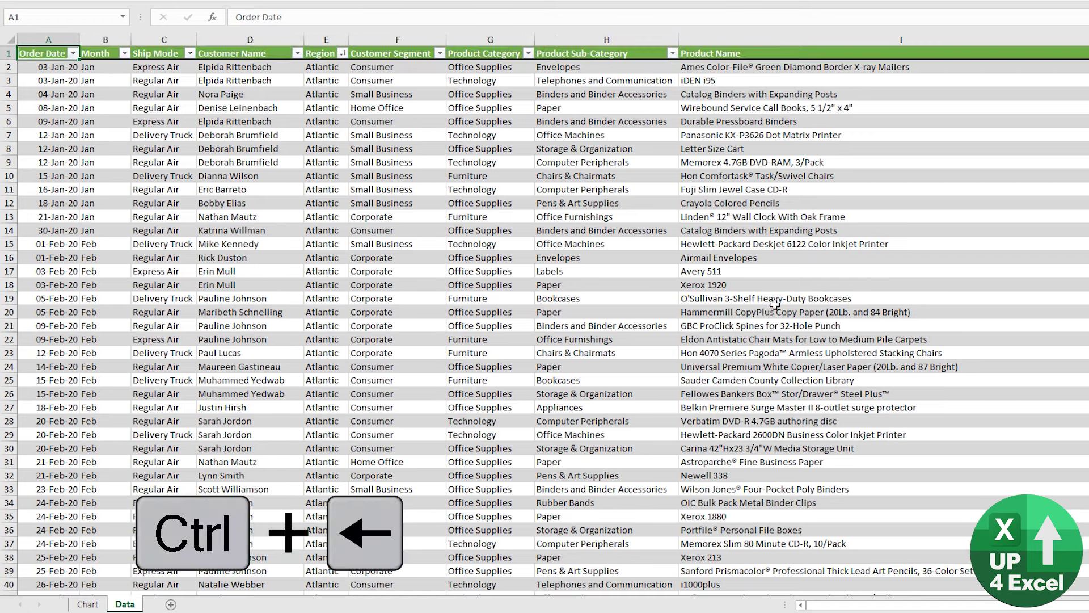
left_click(457, 178)
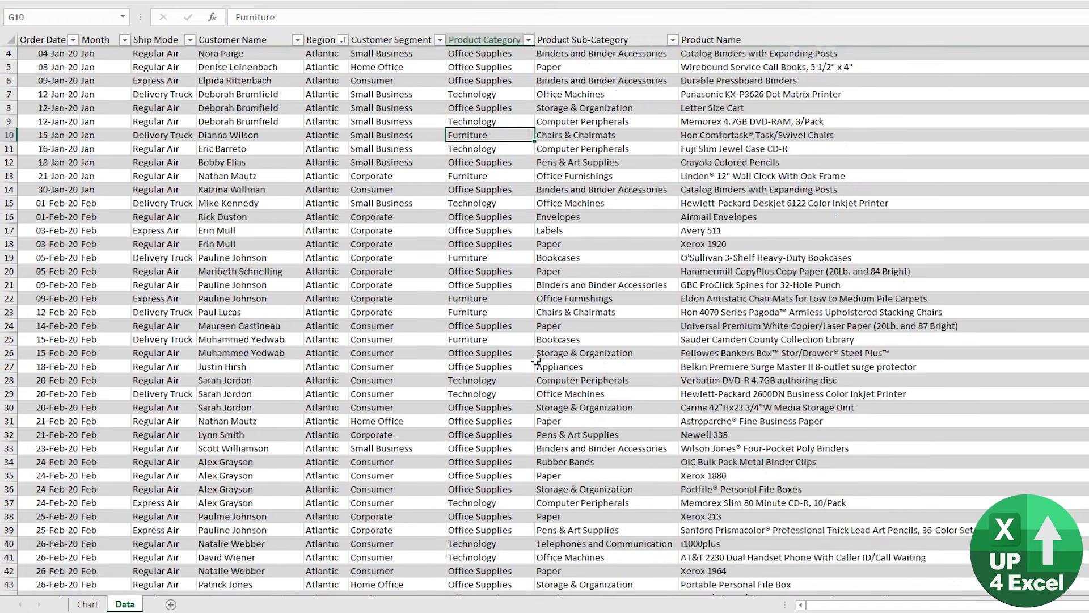
key("ctrl+Down")
key("Down")
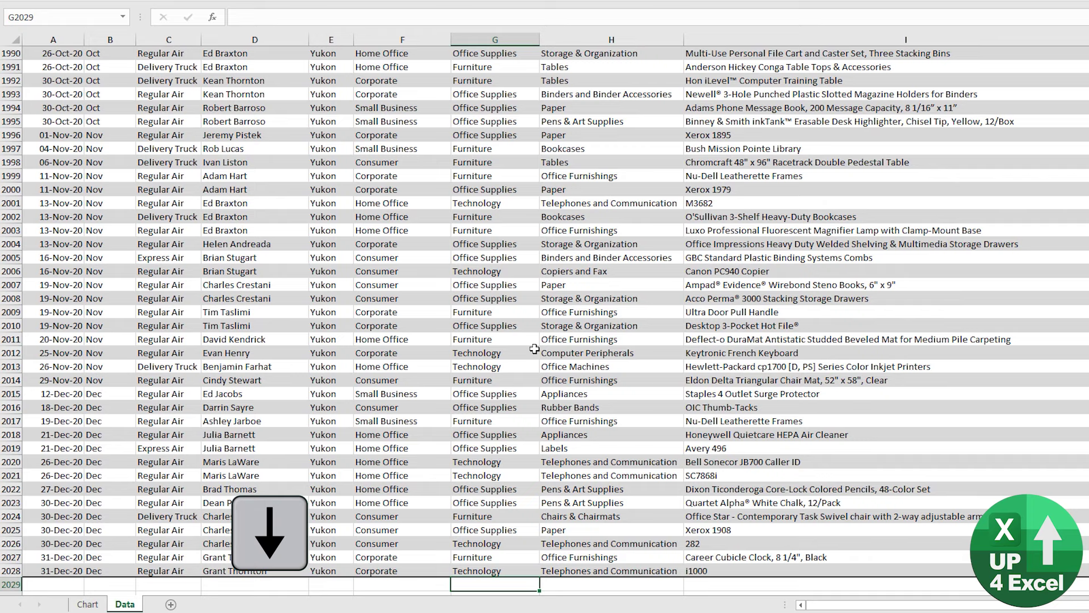
Step: Add test rows 'asd' and 'asdasd' below the table to extend it
type("asdd")
key("Return")
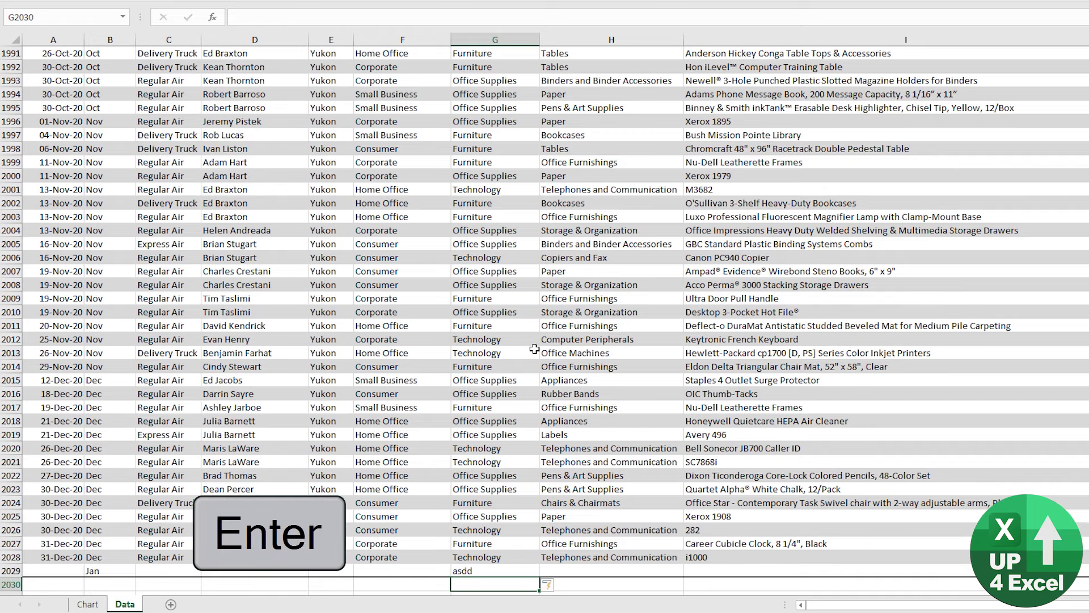
key("Up")
key("Down")
type("asdasd")
key("Return")
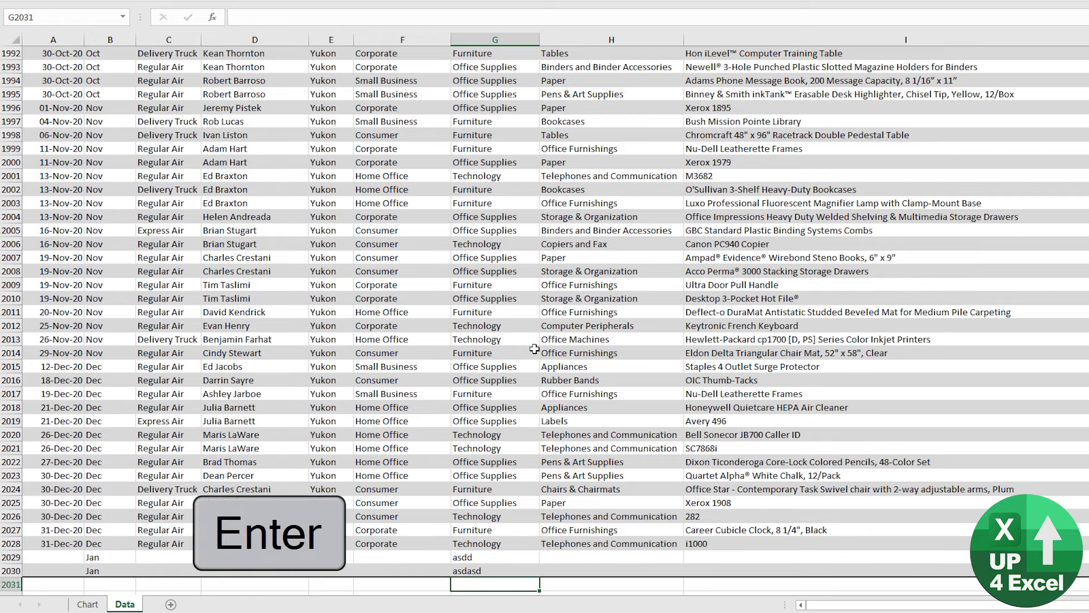
key("Up")
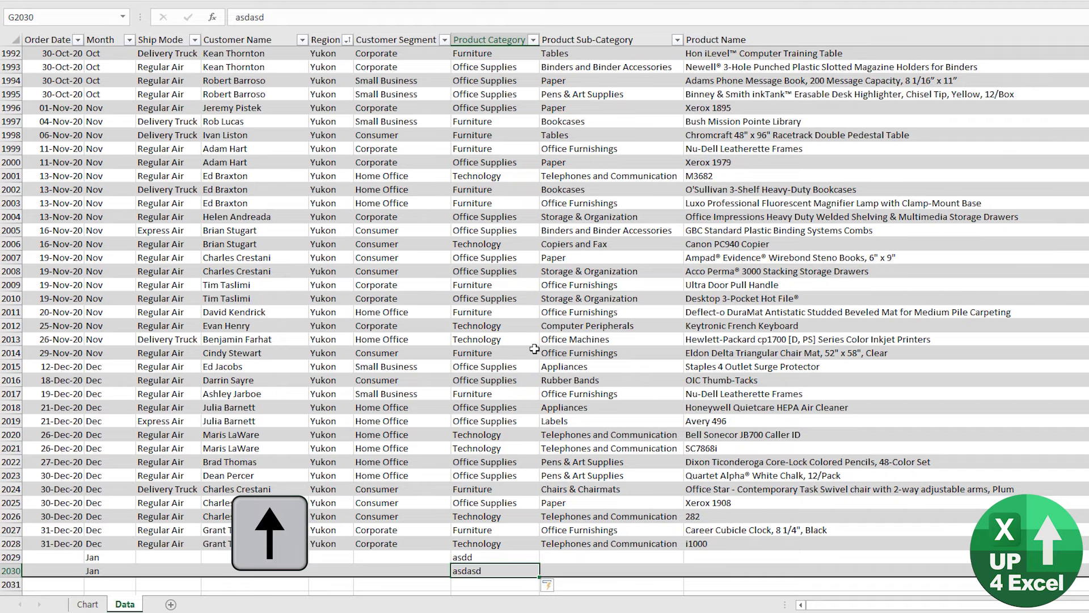
Step: Check the first row's Month and Order Date values, then return to the Chart sheet
key("ctrl+Up")
key("Down")
key("Left")
key("Left")
key("Left")
key("Left")
key("Left")
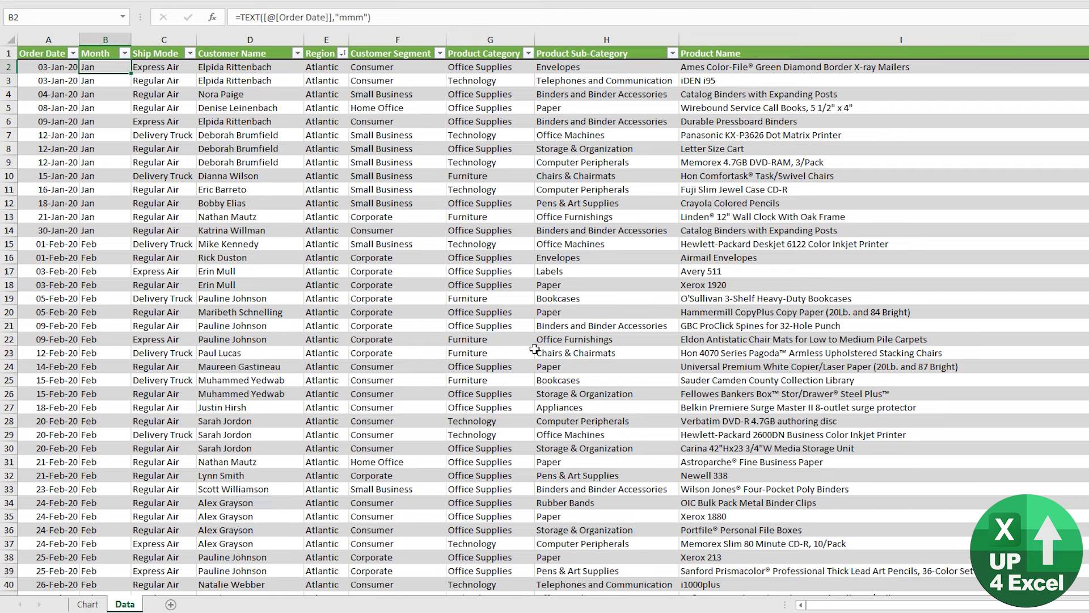
key("ctrl+Left")
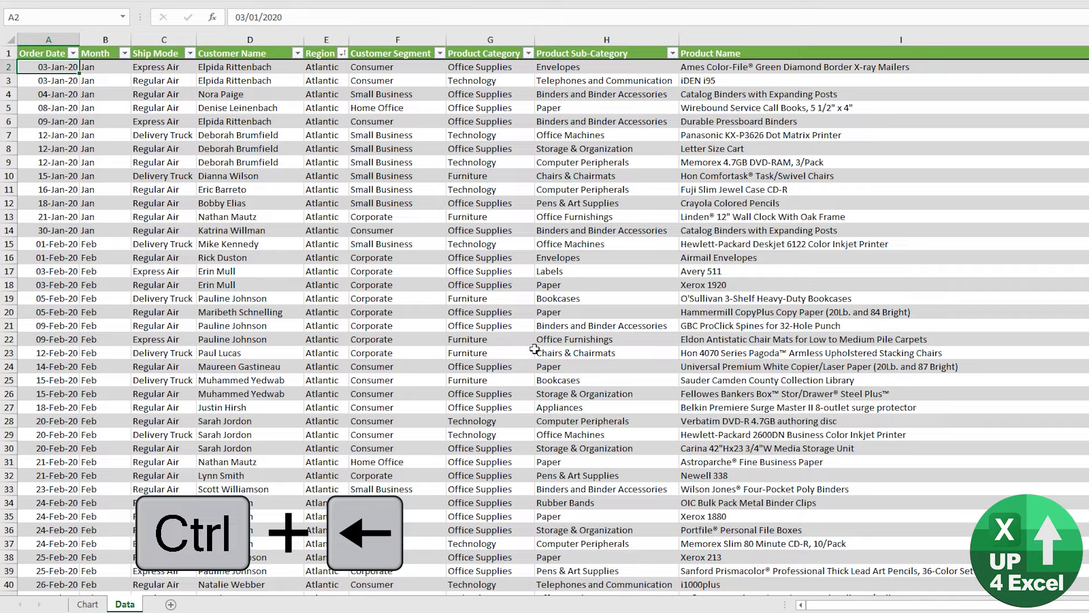
key("ctrl+Page_Up")
left_click(334, 206)
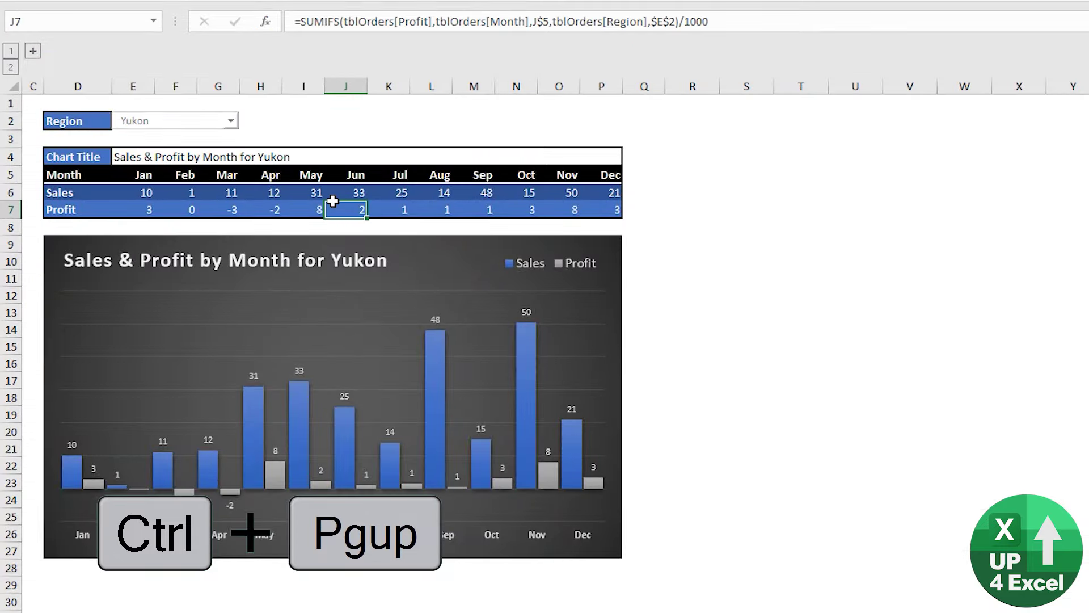
left_click(471, 261)
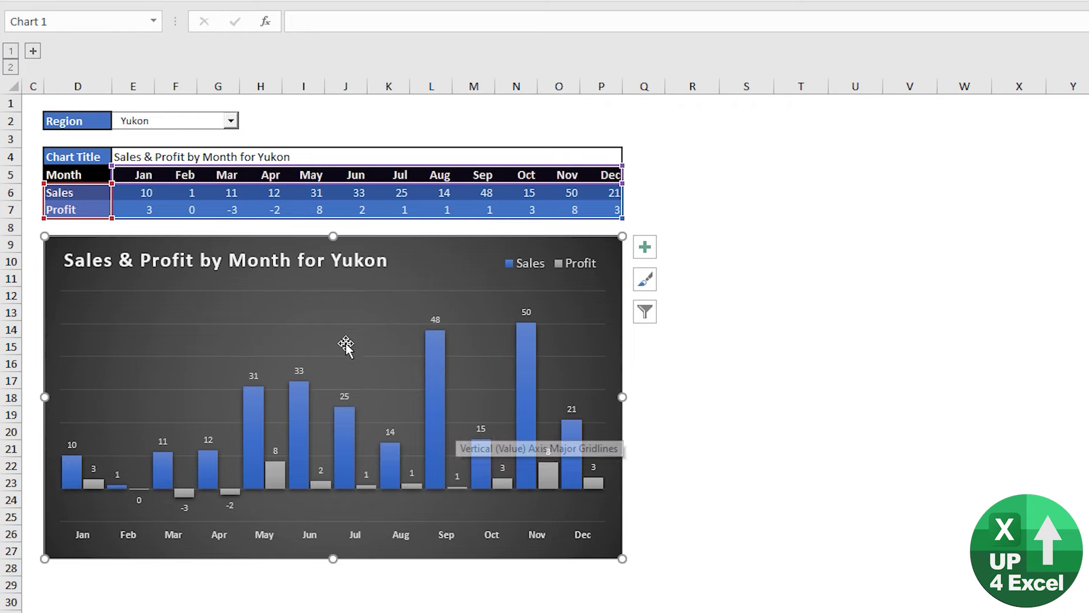
left_click(146, 192)
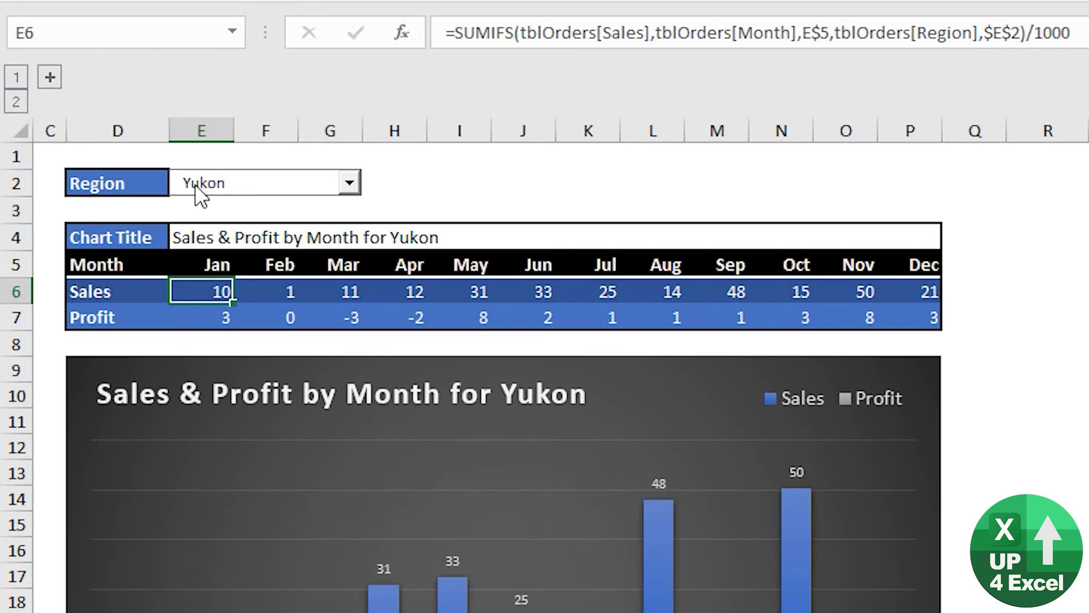
Step: Pick Prarie in the Region combo box over cell E2
left_click(179, 211)
key("Up")
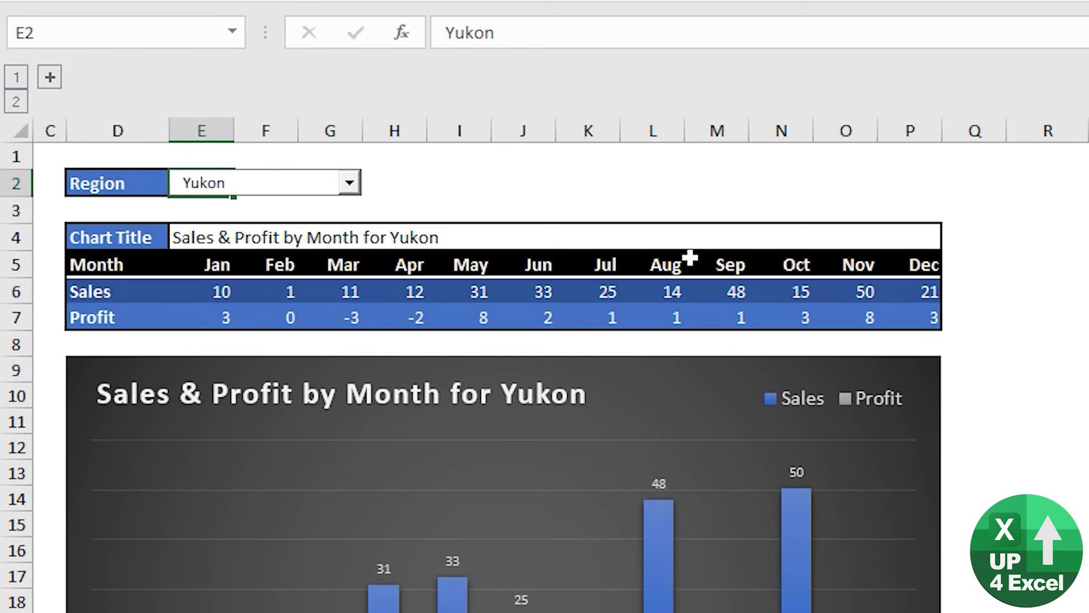
left_click(348, 183)
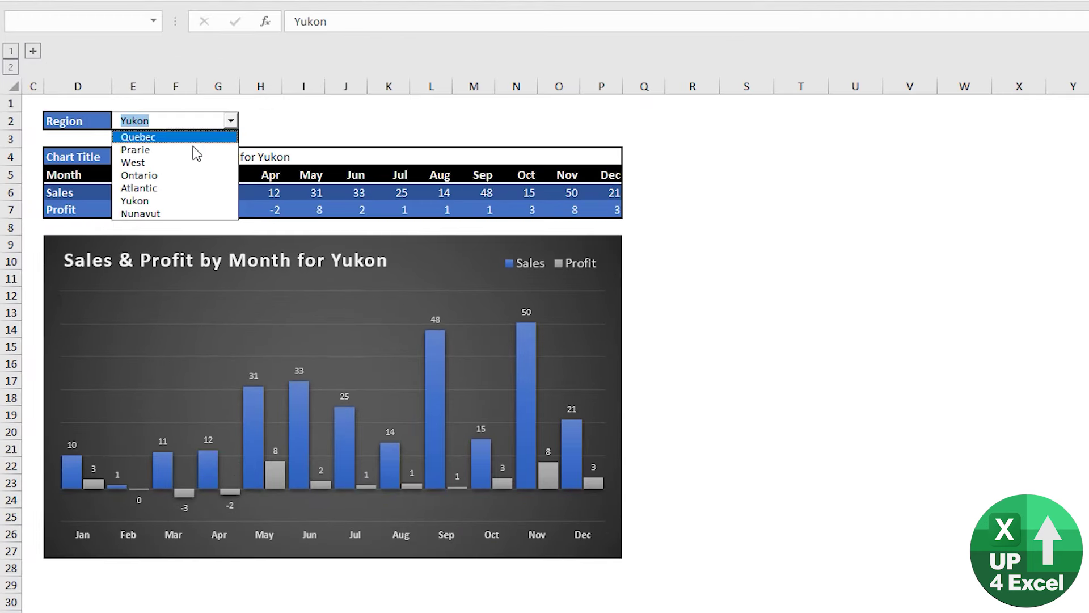
left_click(189, 150)
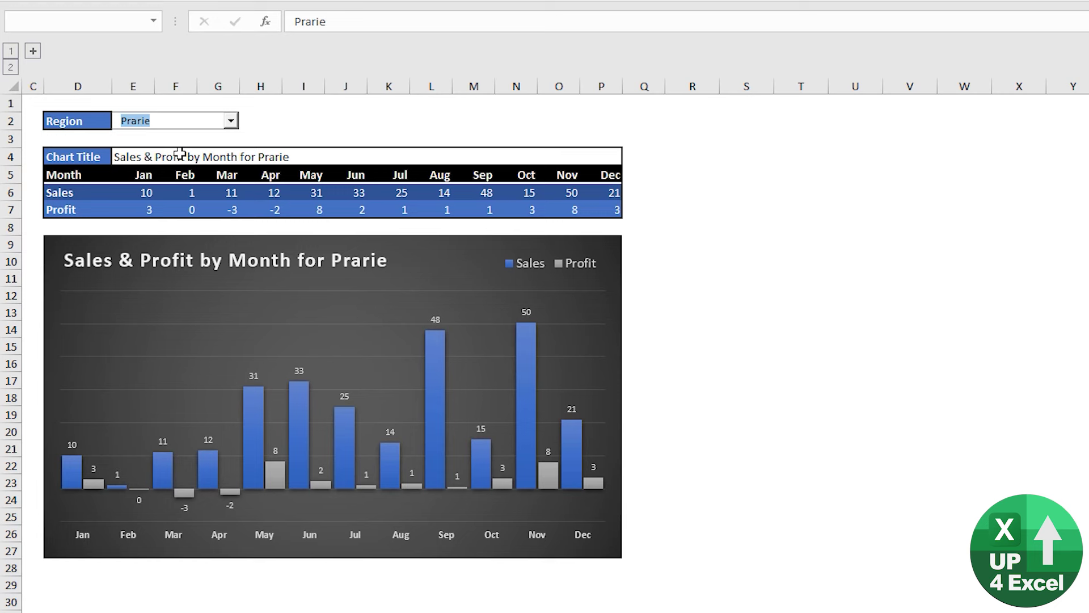
left_click(135, 140)
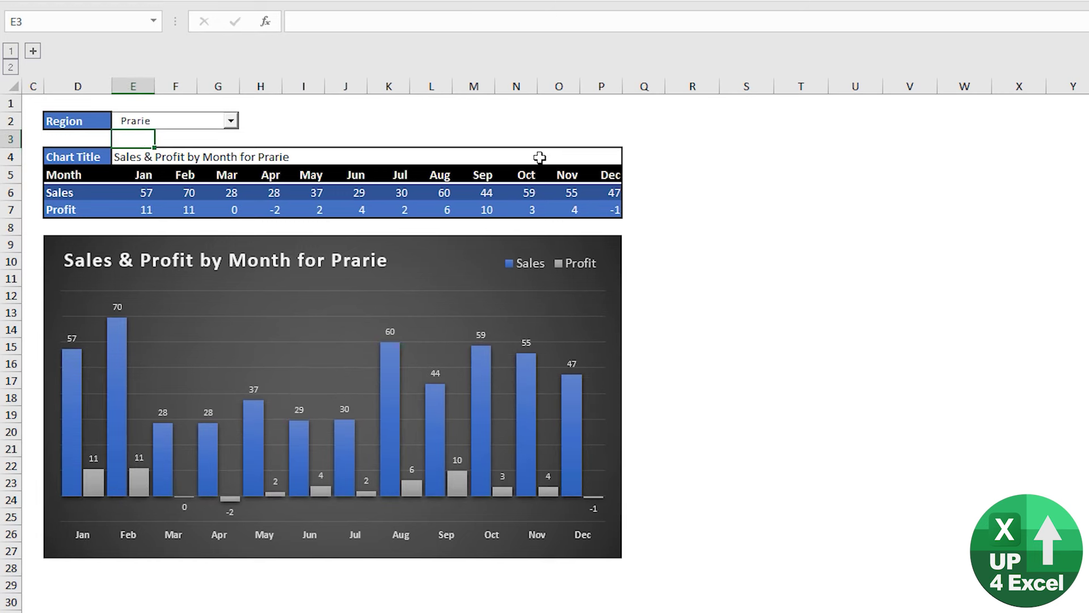
Step: Step through the Sales and Profit SUMIFS formulas in rows 6 and 7
key("Down")
key("Down")
key("Down")
key("Right")
key("Right")
key("Right")
key("Right")
key("Right")
key("Right")
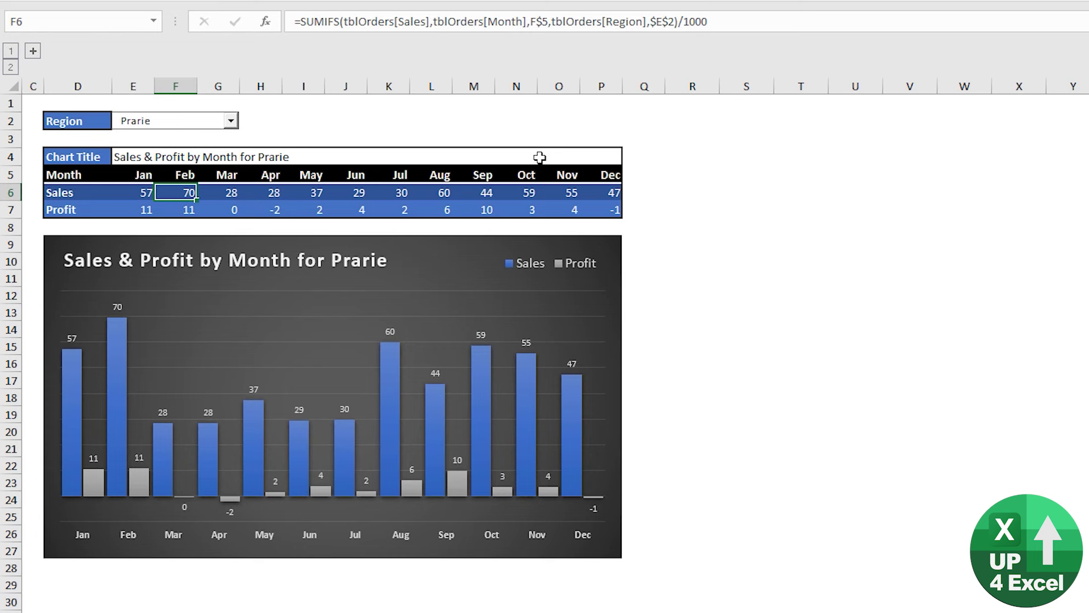
key("Right")
key("Right")
key("Right")
key("Left")
key("Left")
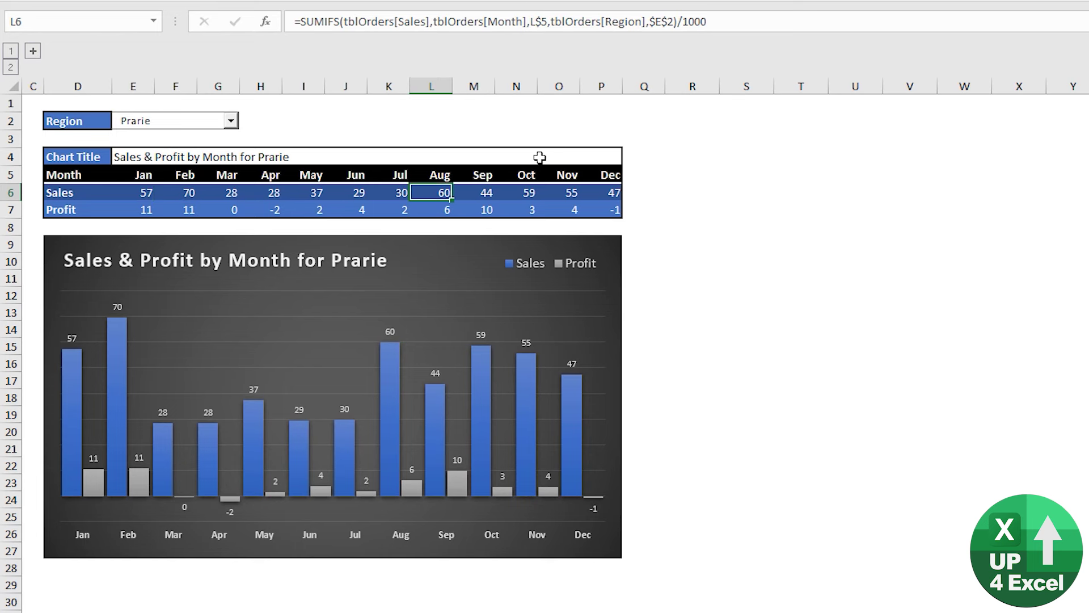
key("Down")
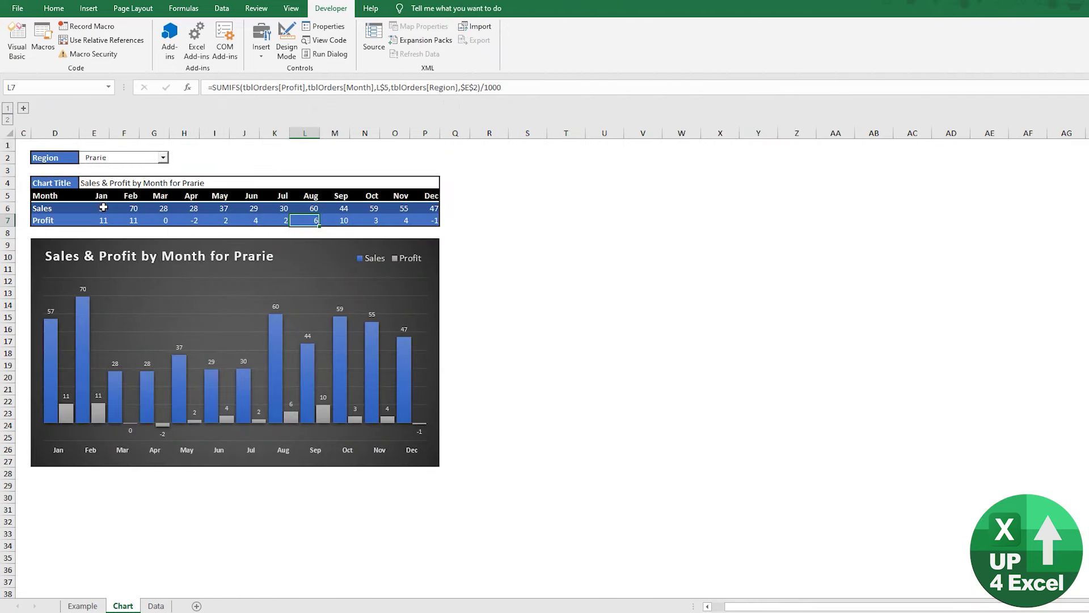
Step: Copy the Sales & Profit table D4:P7 into the Example sheet at D4
left_click_drag(57, 185, 430, 219)
key("ctrl+c")
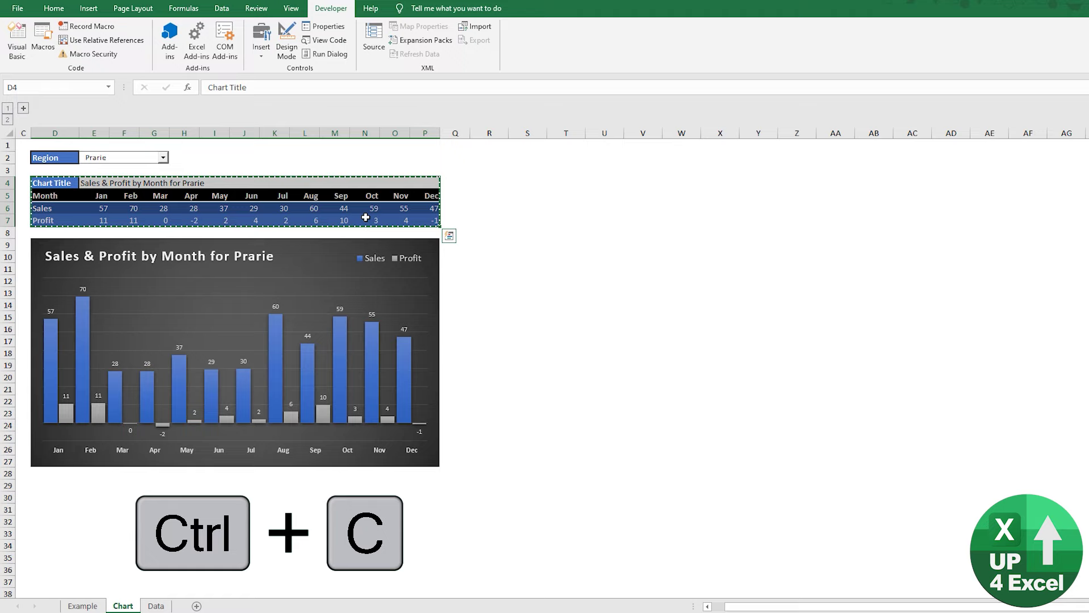
left_click(85, 605)
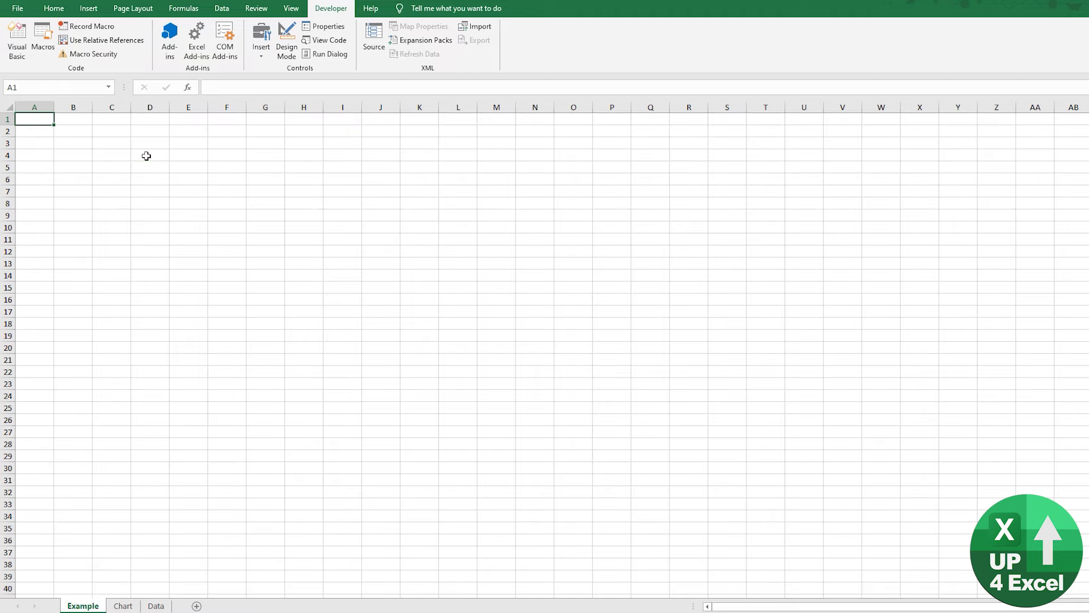
left_click(147, 156)
right_click(148, 157)
left_click(174, 208)
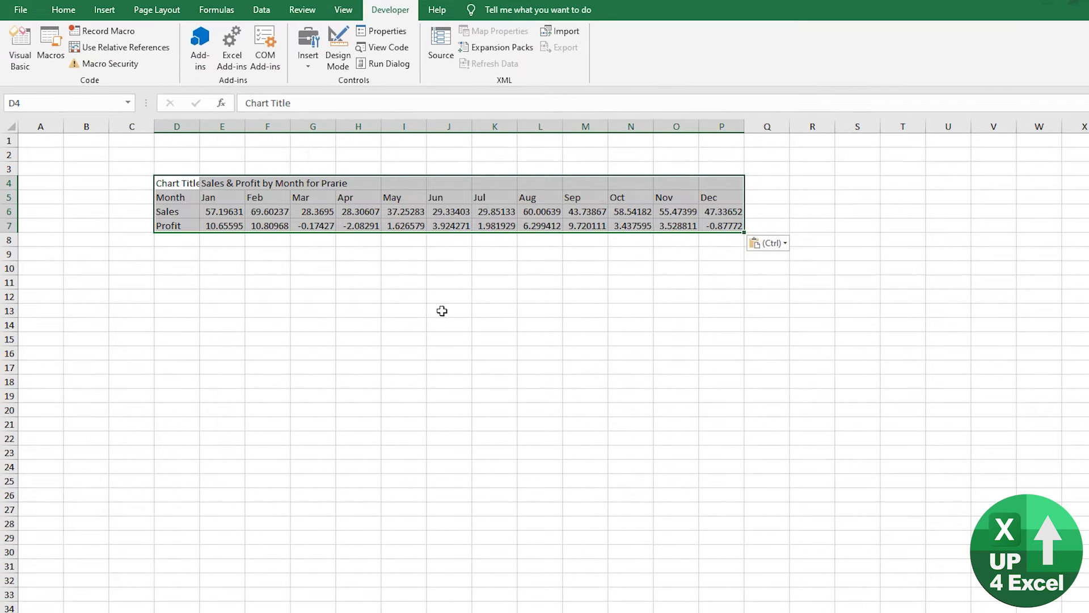
Step: Clear the pasted Sales and Profit values from rows 6 and 7
left_click(222, 211)
key("ctrl+shift+Right")
key("ctrl+shift+Down")
key("Delete")
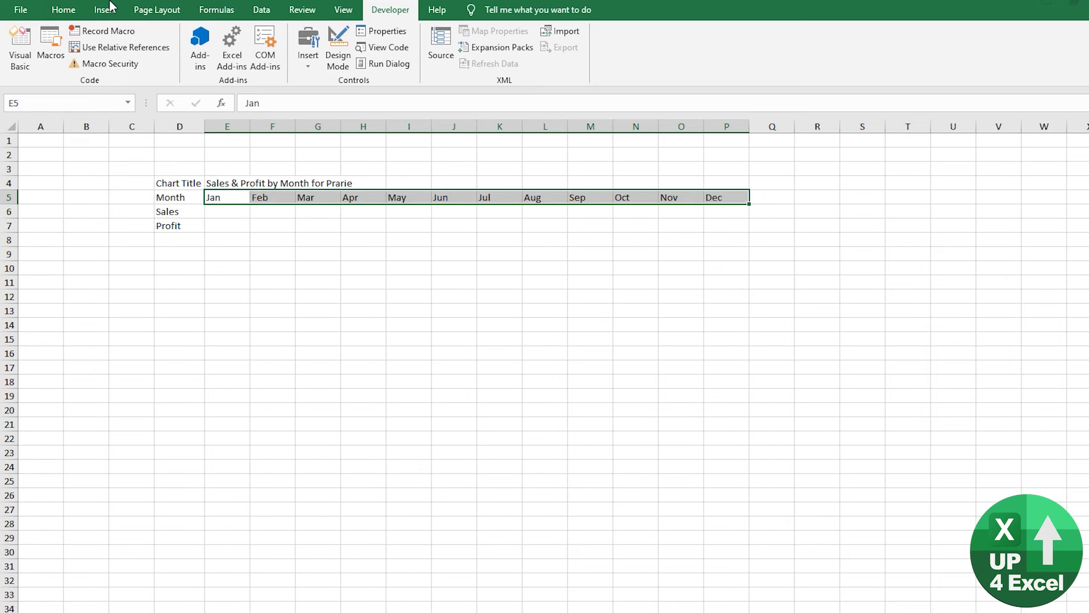
Step: Right-align and bold the month headers, bold the row labels, and clear E4's title text
left_click(64, 10)
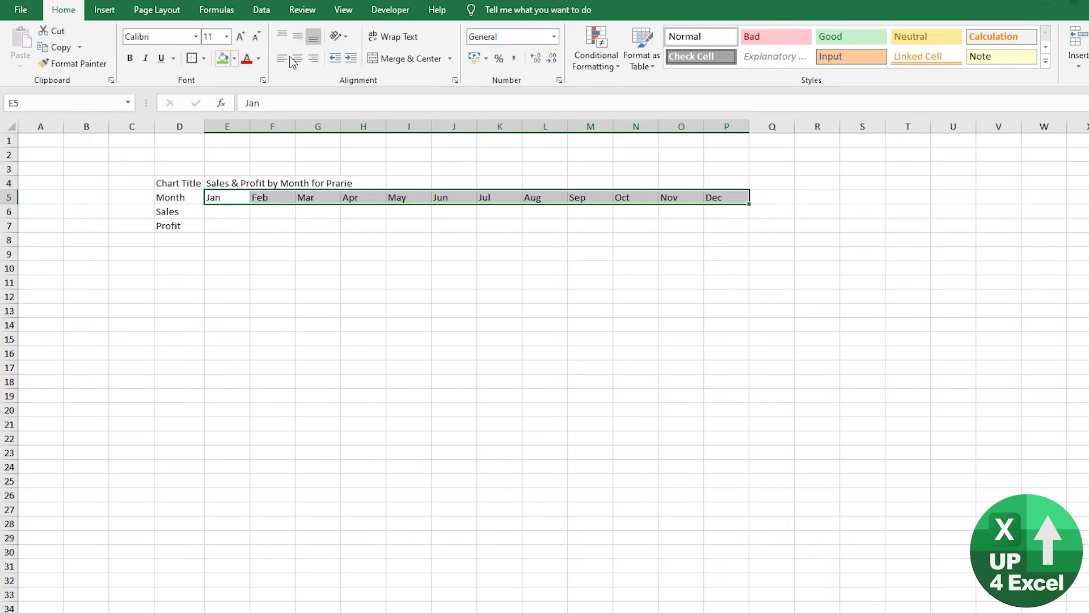
left_click(314, 58)
key("ctrl+b")
left_click_drag(189, 199, 192, 226)
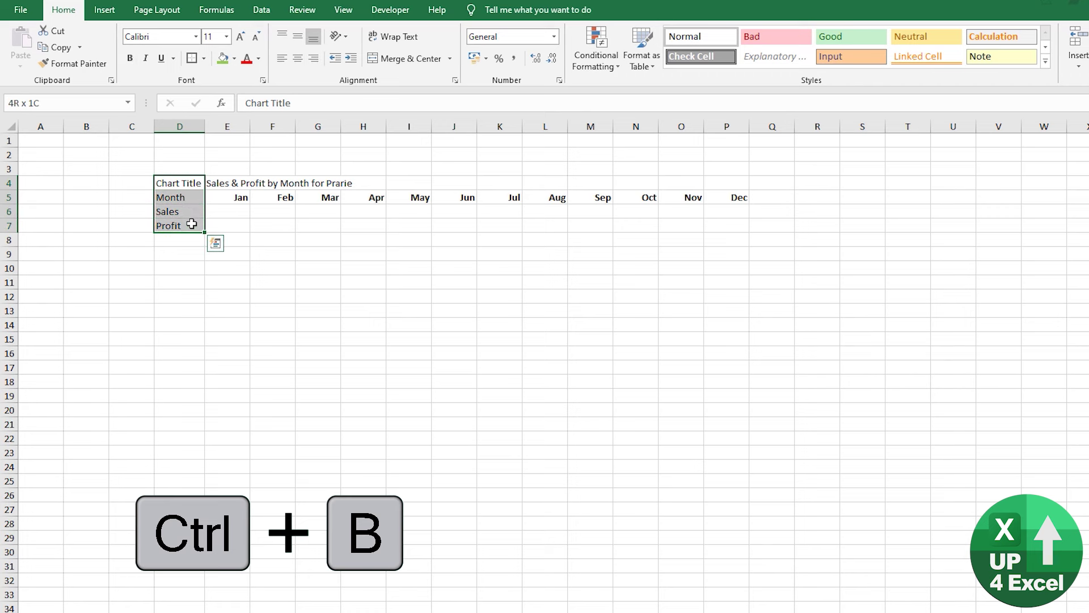
key("ctrl+b")
left_click(218, 183)
key("Delete")
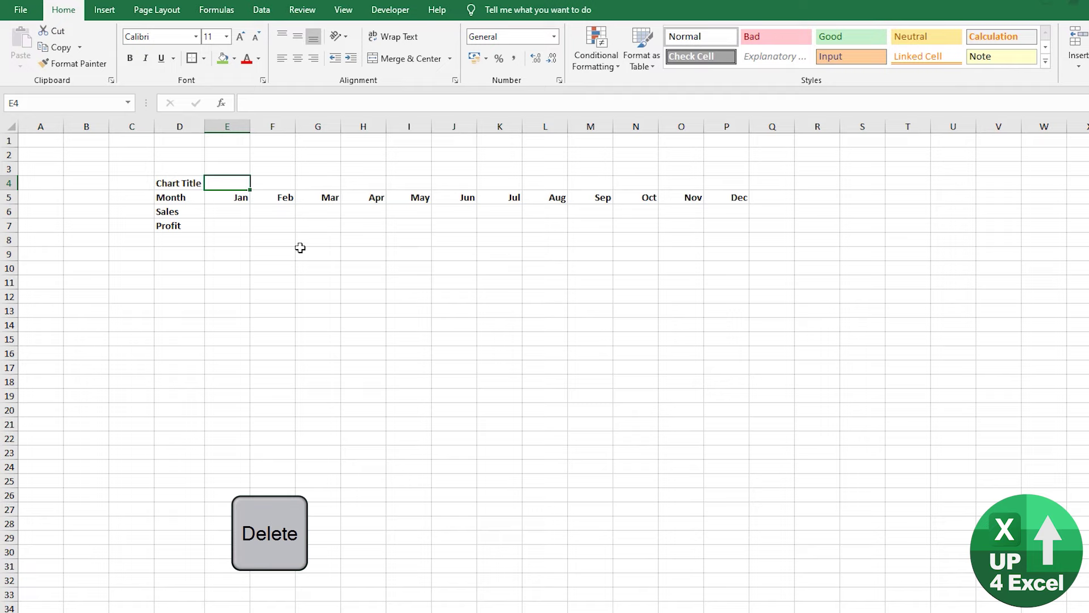
left_click(248, 127)
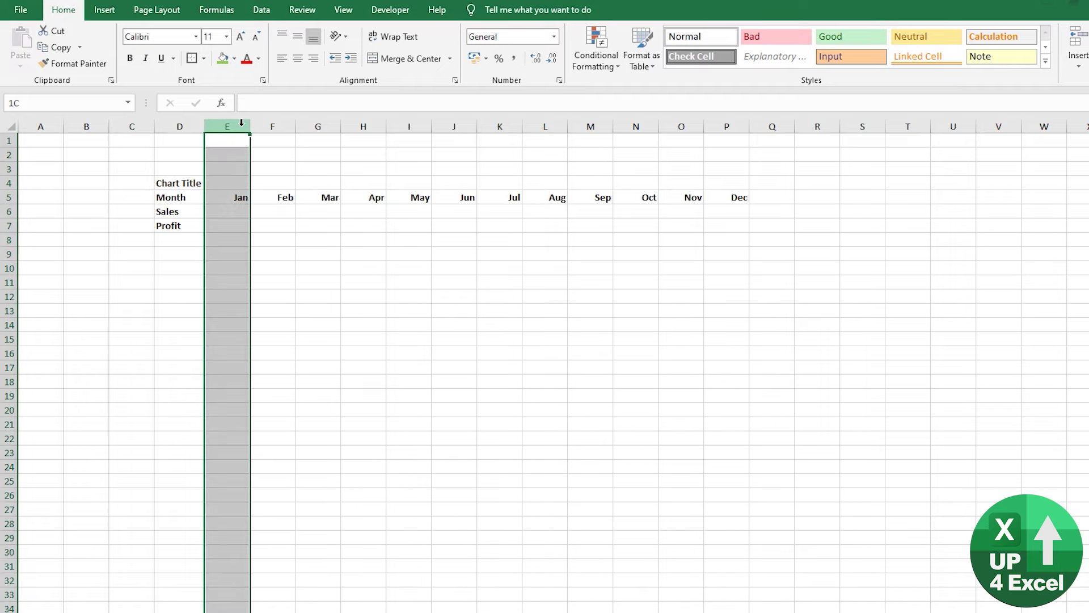
Step: Check the hidden region list, then copy all Region values from the Data sheet
left_click(123, 605)
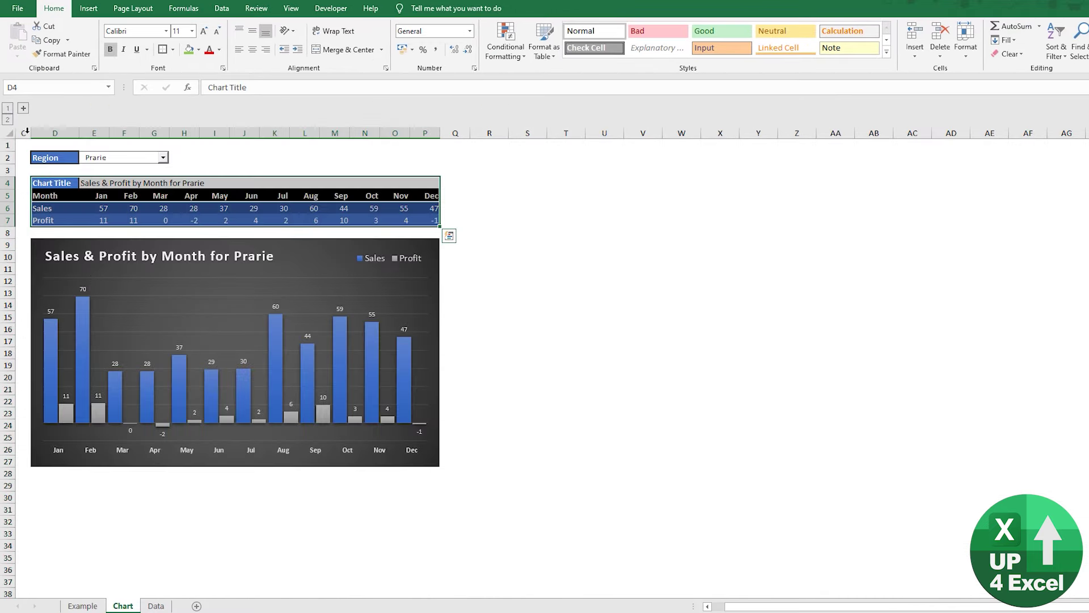
left_click(23, 108)
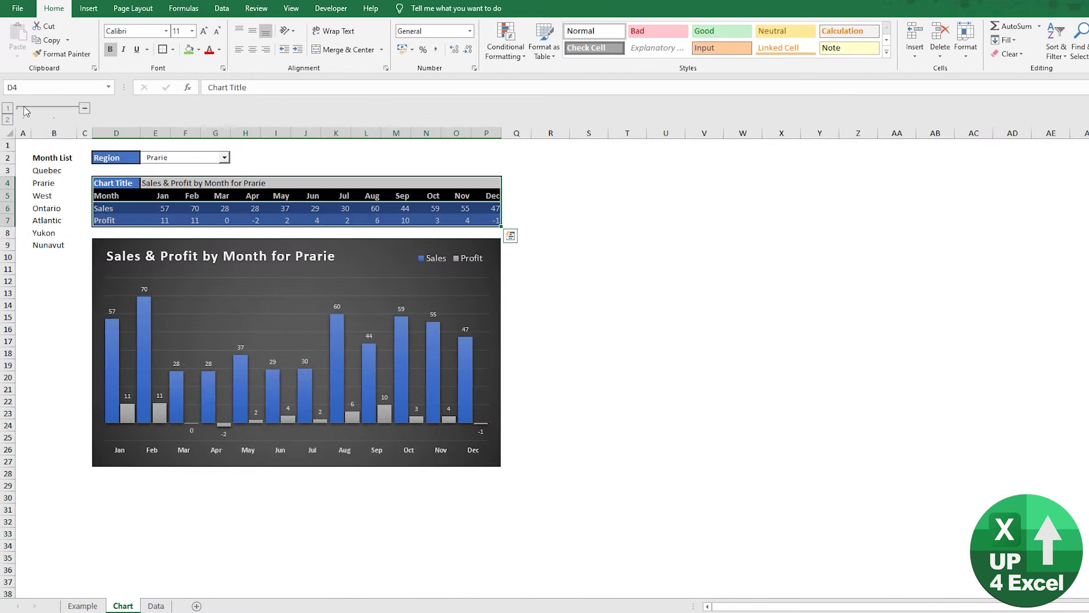
left_click(55, 159)
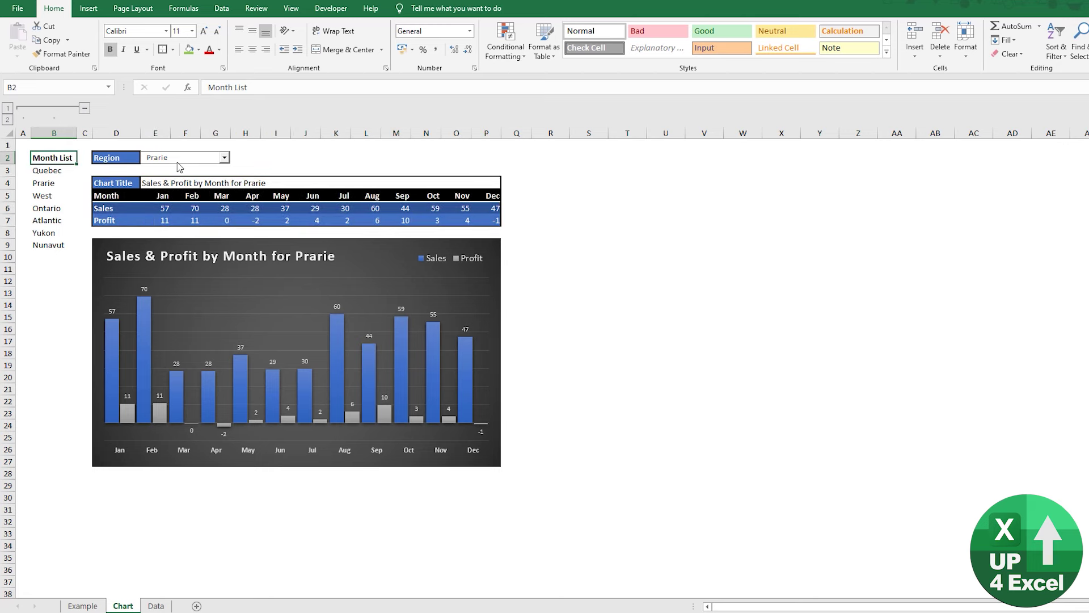
key("ctrl+Page_Down")
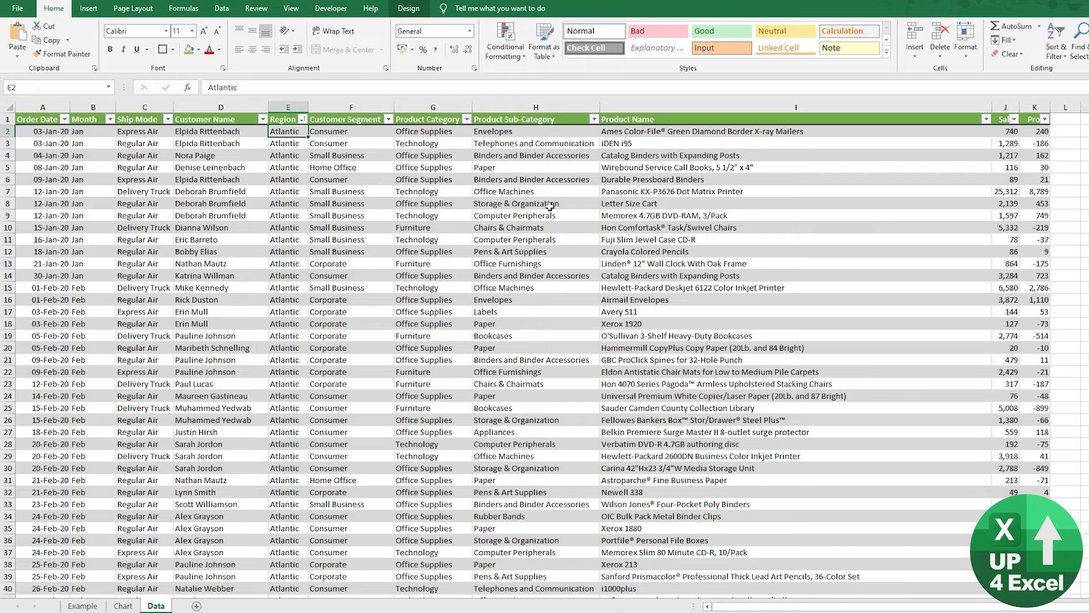
key("Up")
key("Down")
key("ctrl+shift+Down")
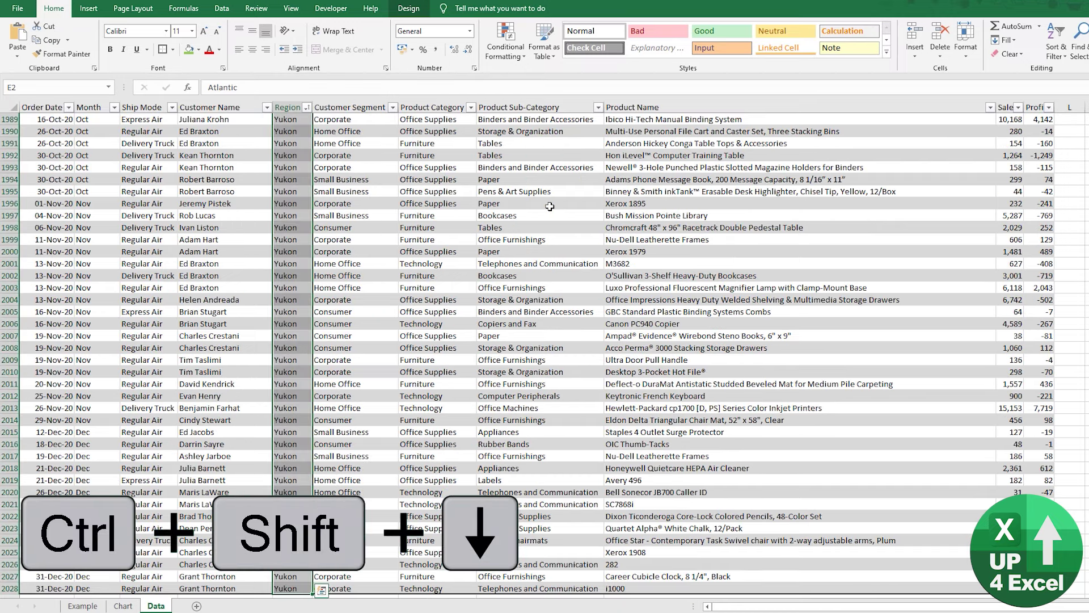
key("ctrl+c")
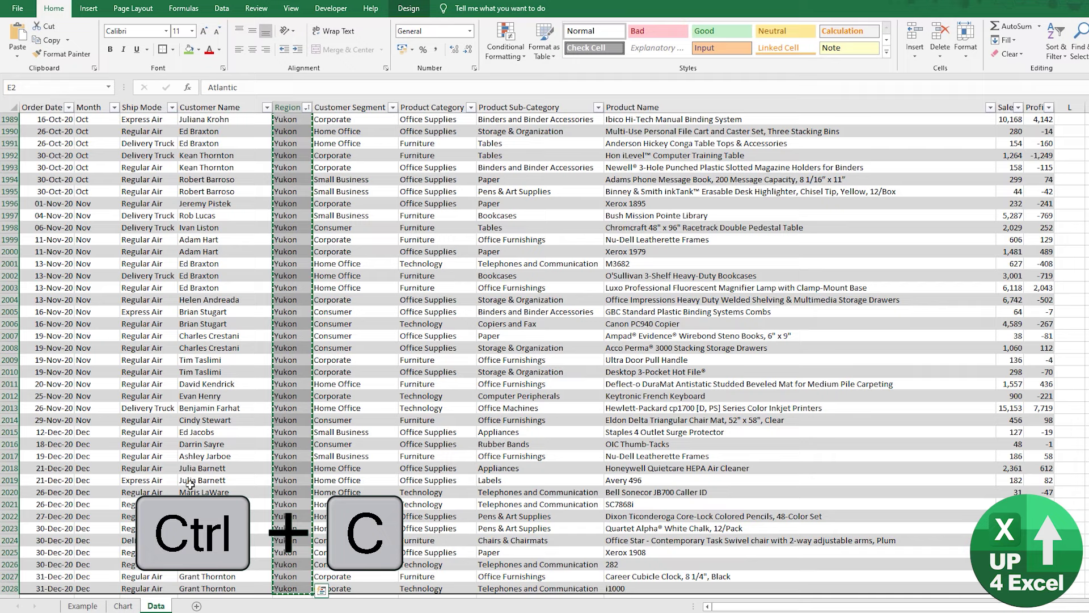
Step: Paste the regions into a new Sheet6, remove duplicates, and copy the seven unique regions
left_click(196, 603)
right_click(41, 120)
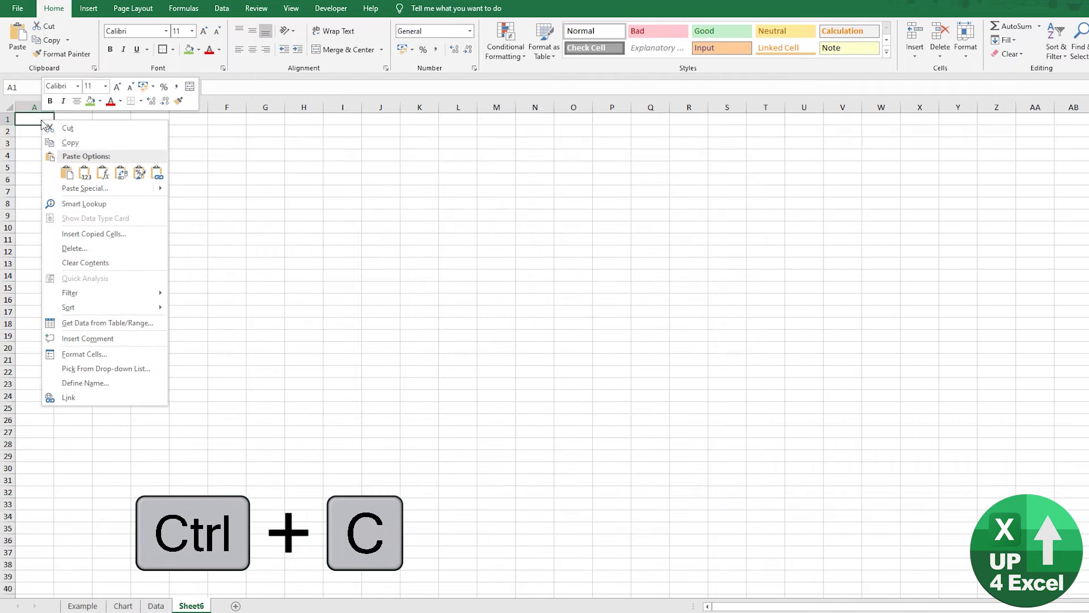
left_click(84, 172)
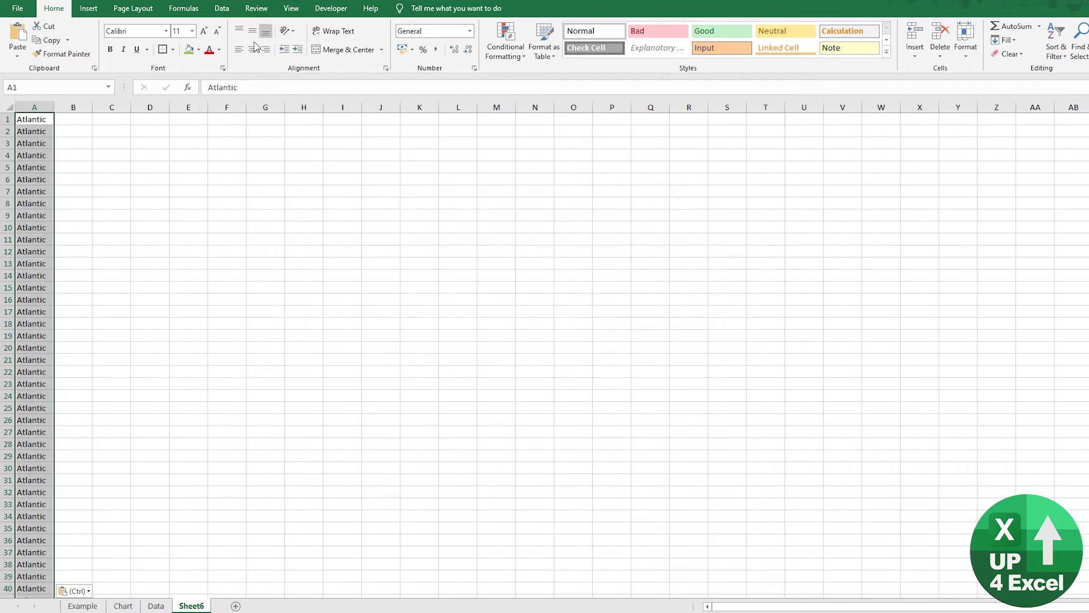
left_click(221, 9)
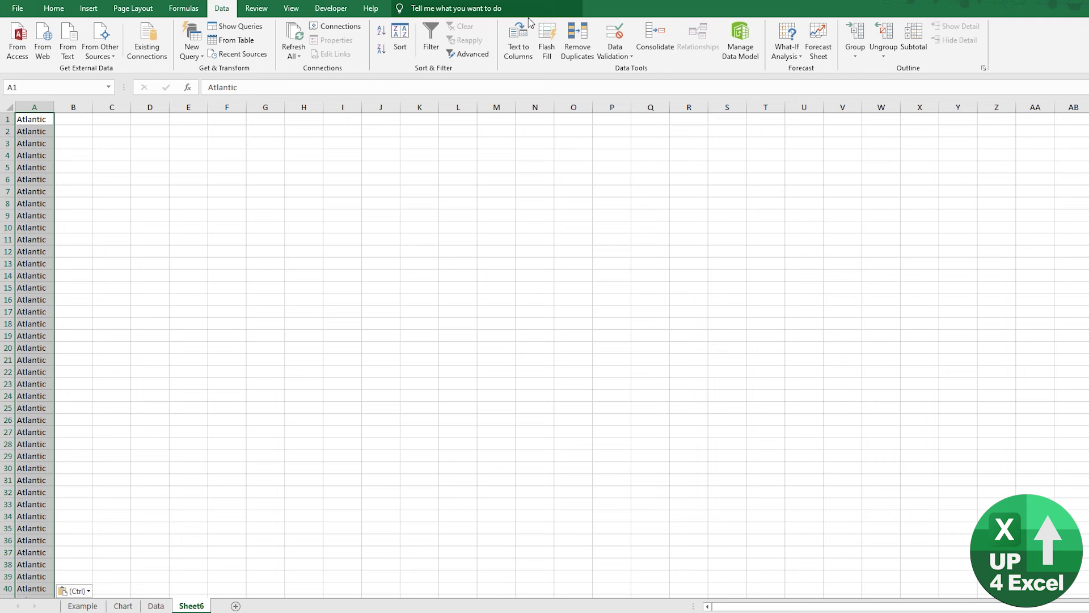
left_click(576, 40)
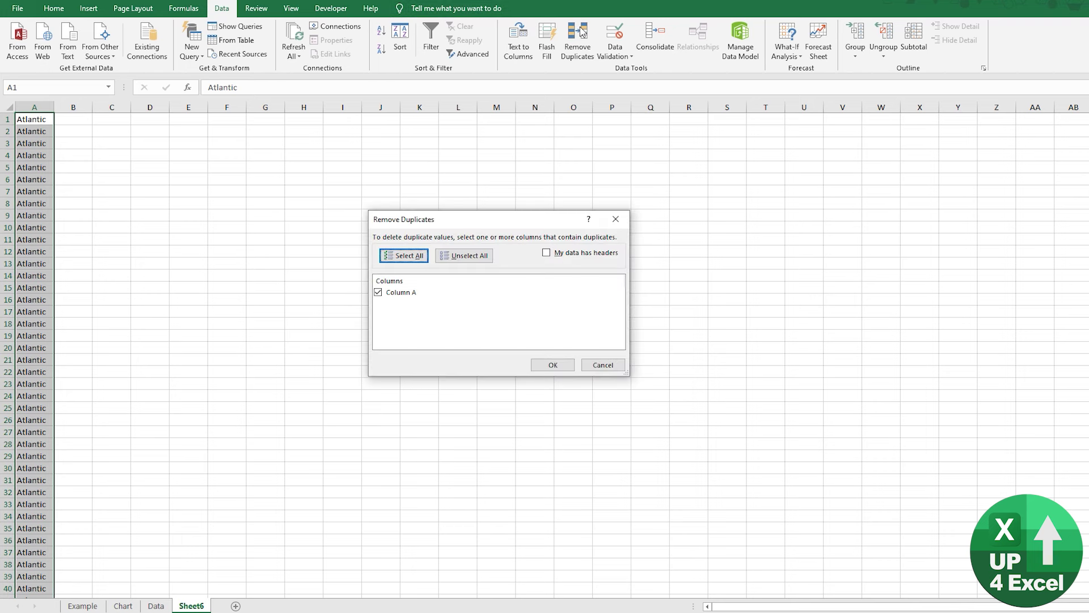
left_click(553, 365)
left_click(567, 342)
left_click_drag(35, 119, 31, 191)
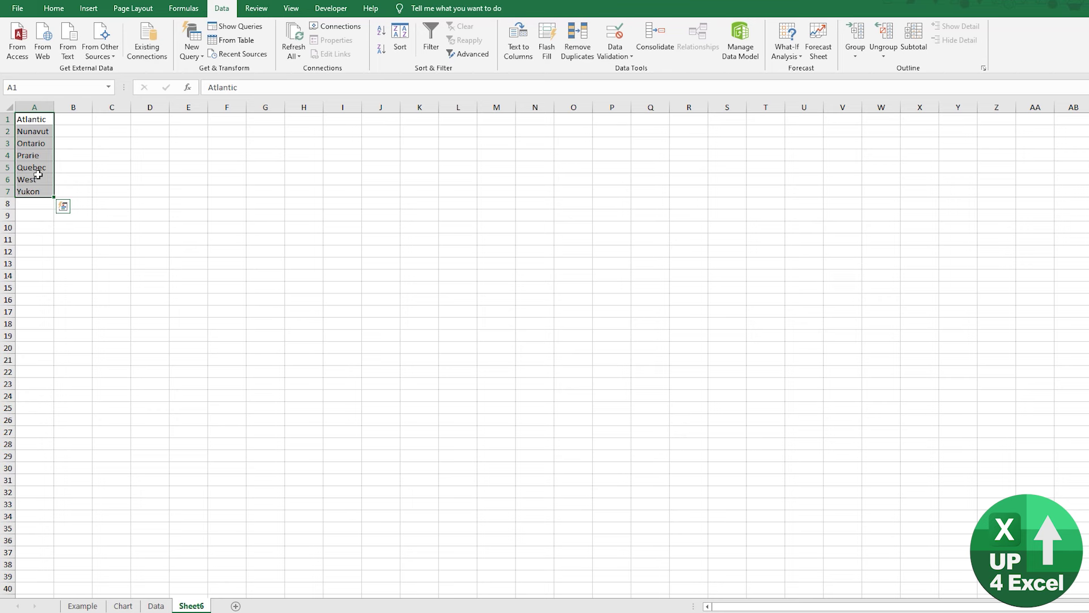
key("ctrl+c")
Step: Paste the seven regions into B3:B9 on the Example sheet
left_click(82, 605)
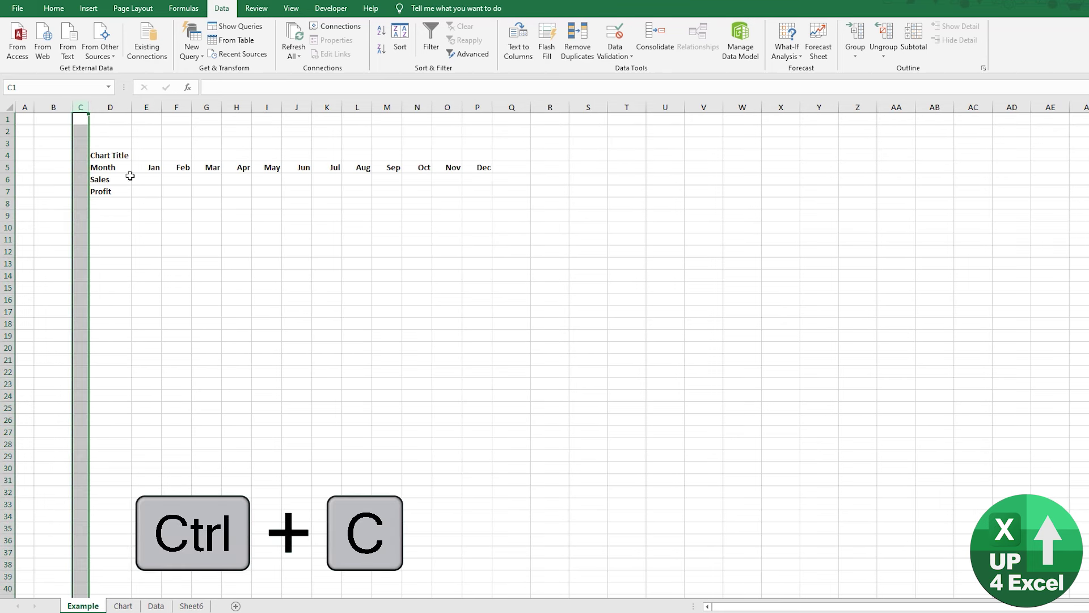
left_click(53, 142)
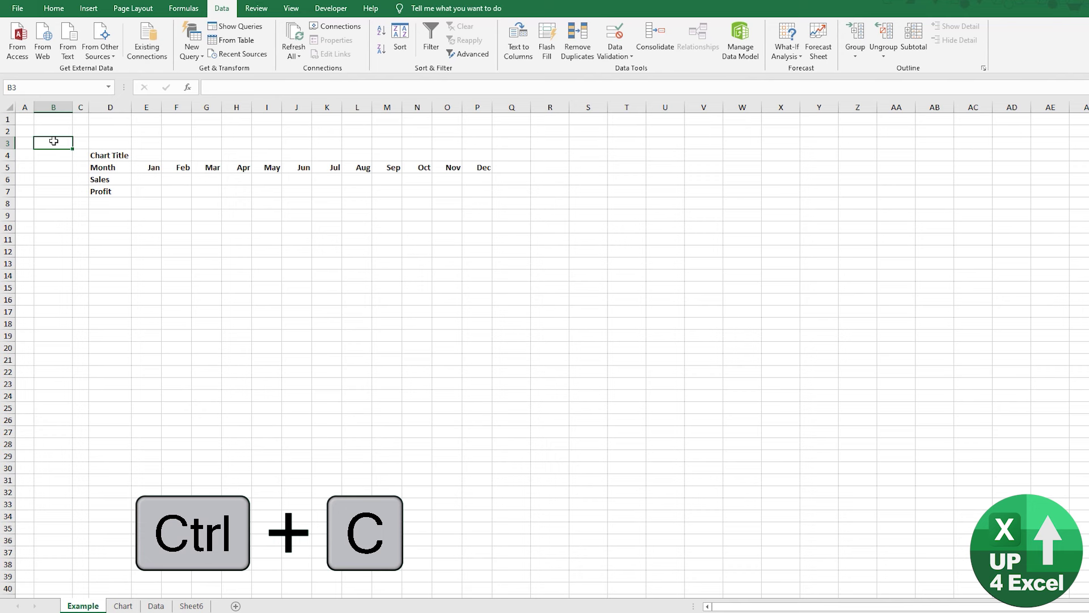
right_click(54, 141)
left_click(84, 194)
Step: Enter a bold 'Region' heading in B2 and copy it into D2
key("Up")
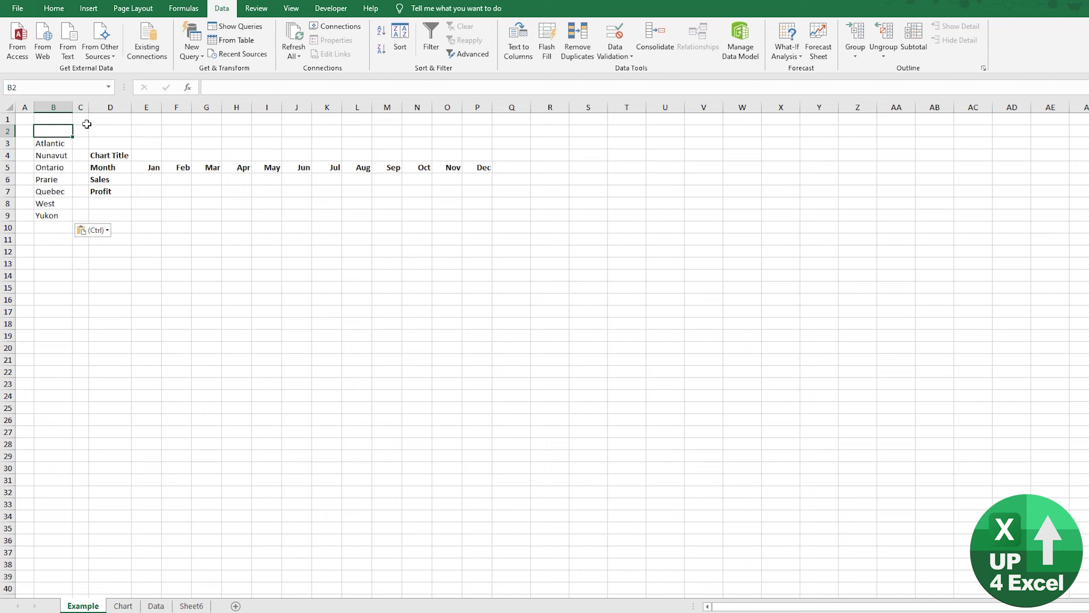
type("Region")
key("Return")
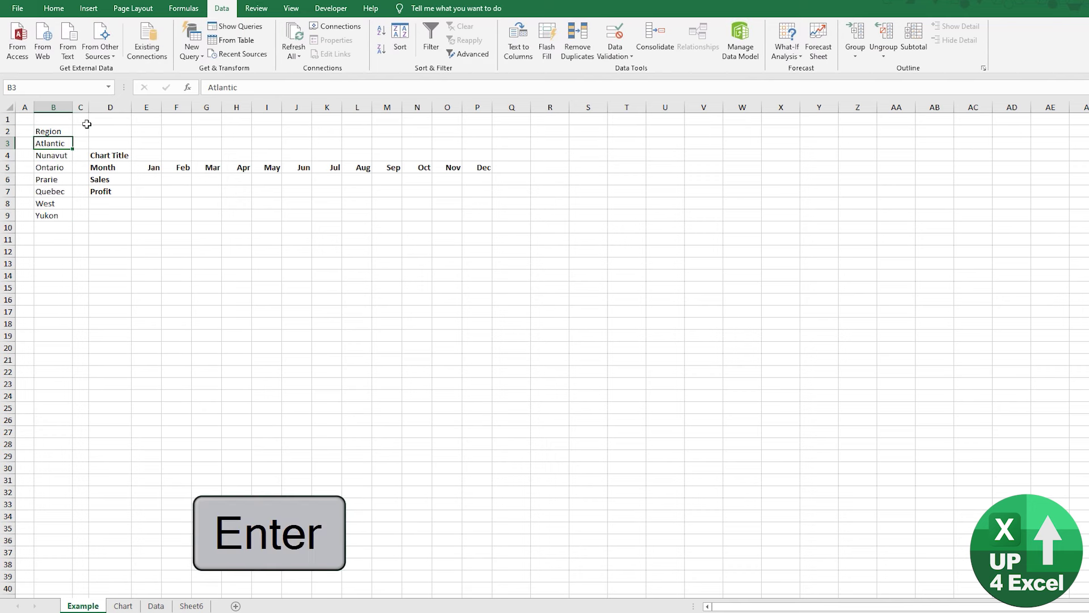
key("Up")
key("ctrl+b")
key("ctrl+c")
left_click(116, 130)
key("ctrl+v")
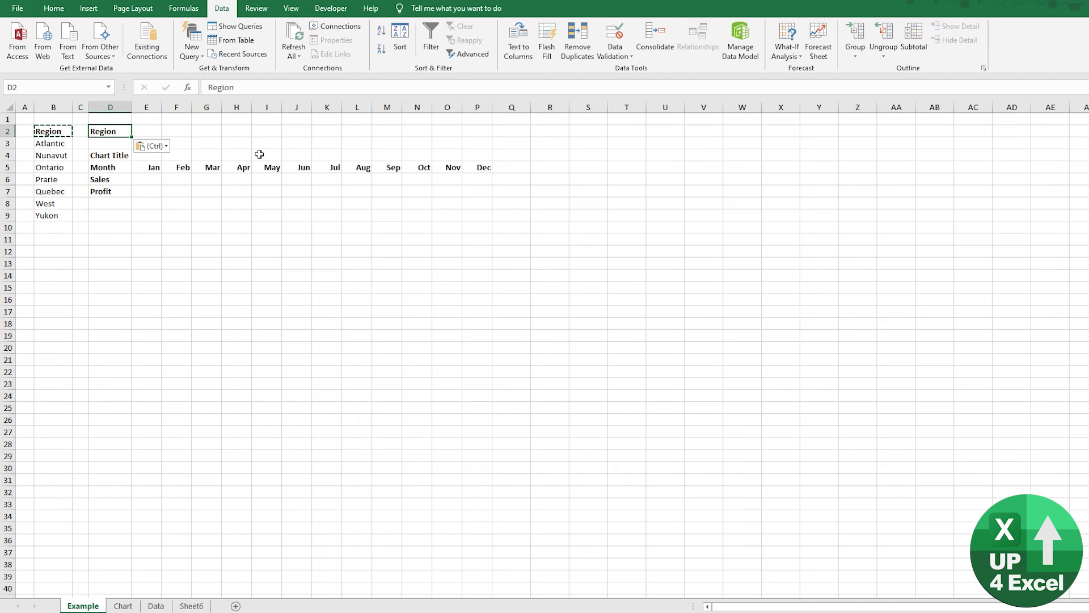
key("Escape")
left_click(331, 10)
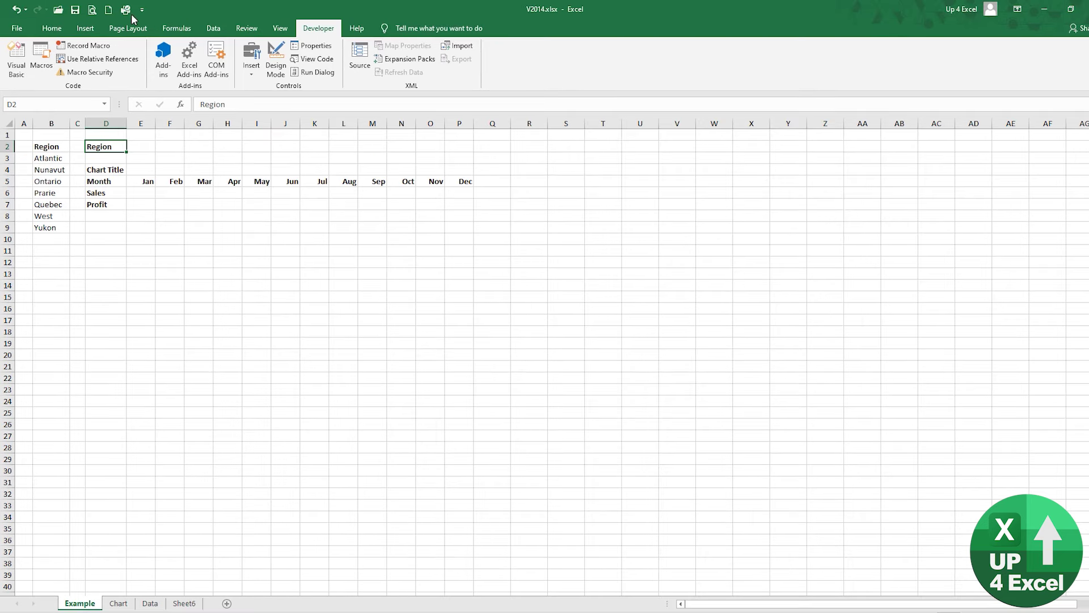
left_click(142, 11)
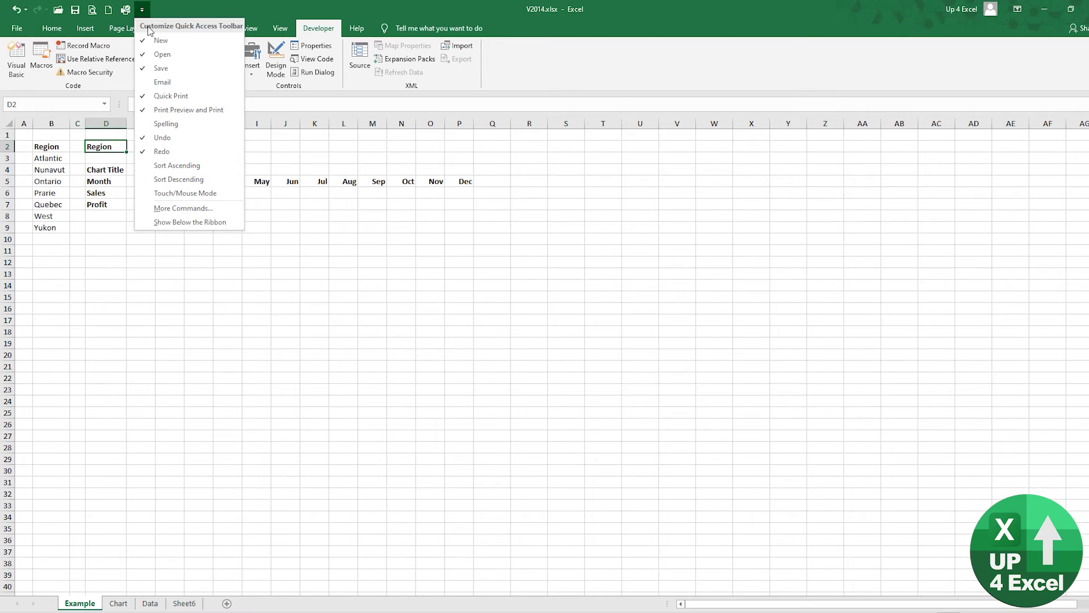
left_click(199, 207)
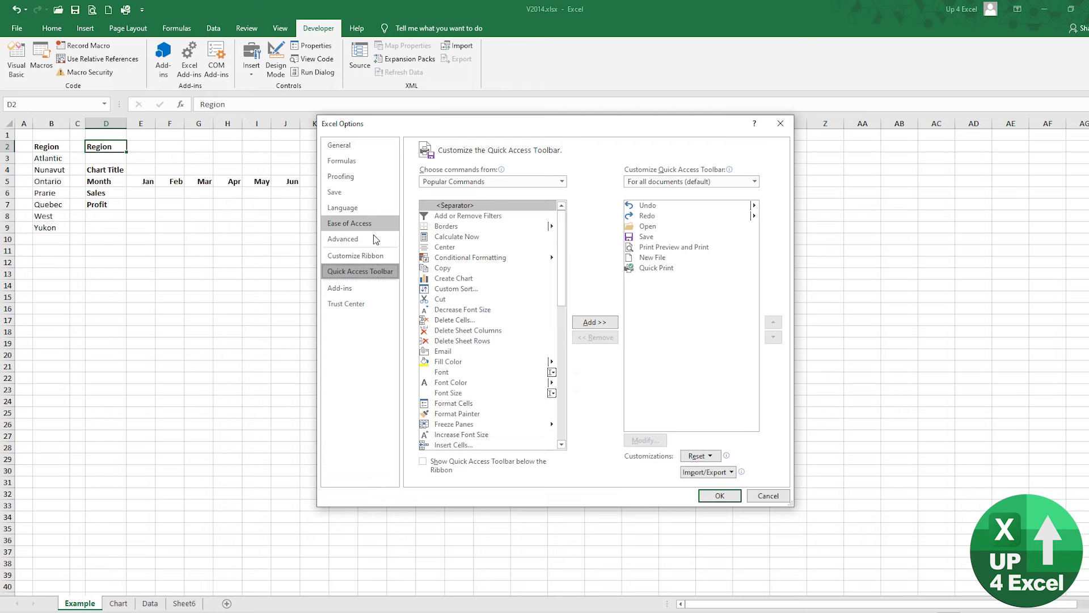
left_click(370, 259)
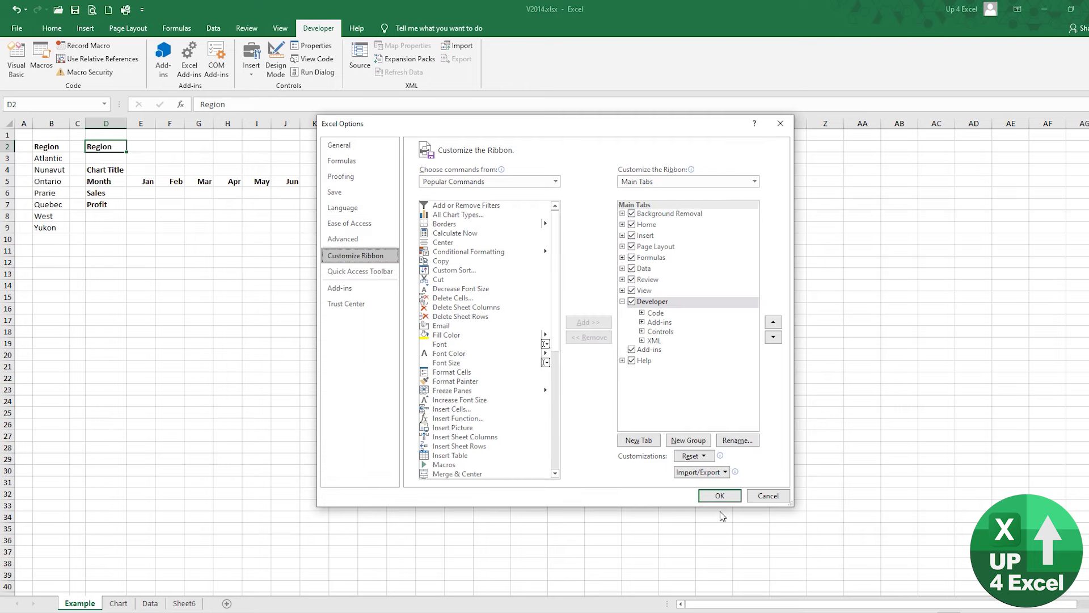
left_click(718, 496)
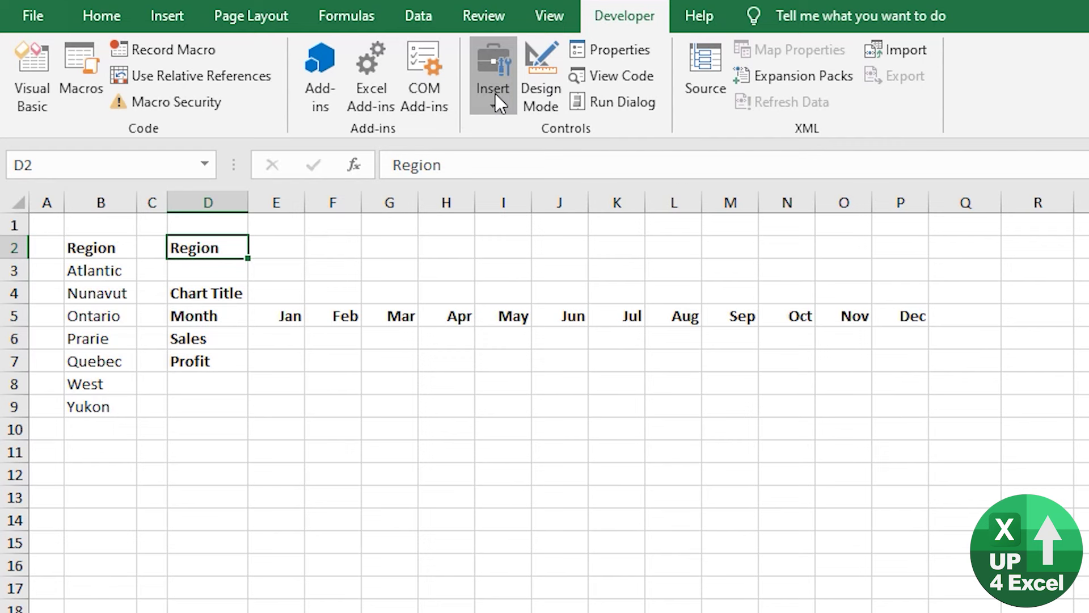
Step: Insert an ActiveX Combo Box from the Developer controls, drawn over cells E2:F2
left_click(252, 68)
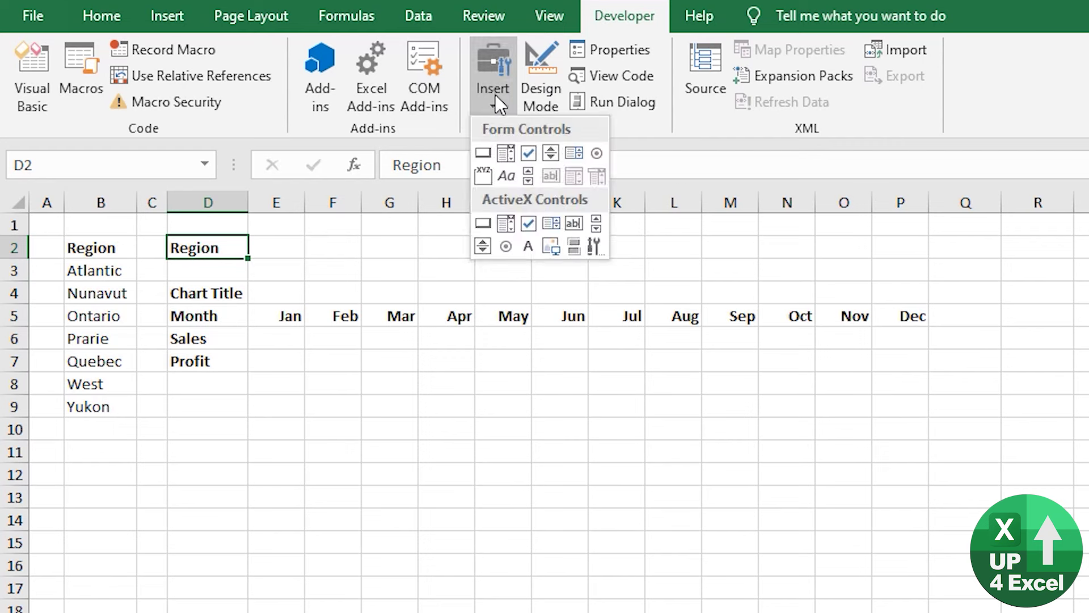
left_click(509, 230)
left_click_drag(249, 236, 408, 258)
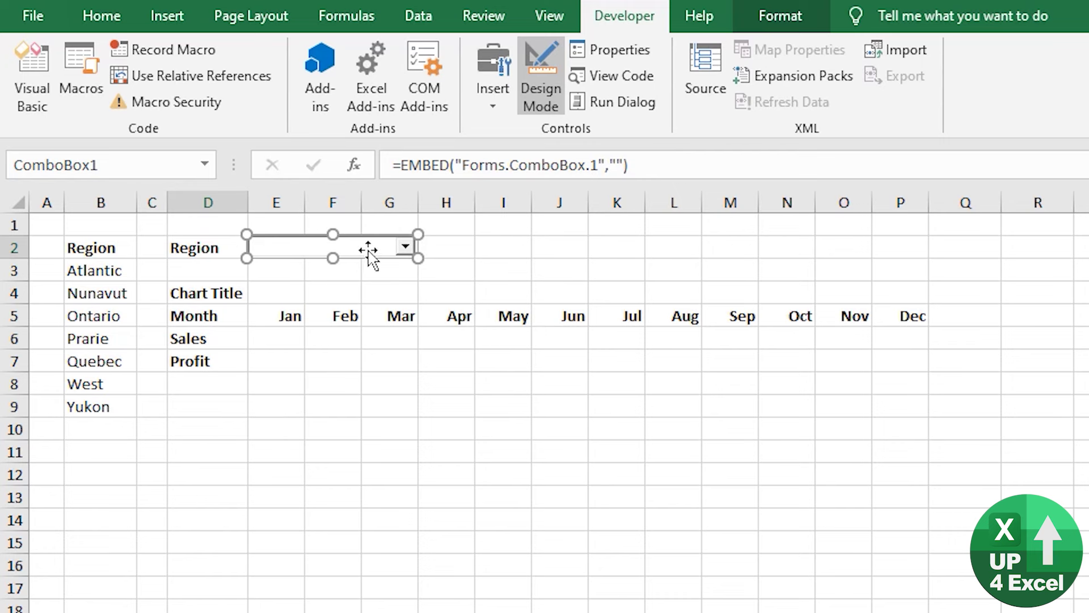
Step: Set the combo box Style to a drop-down list and SpecialEffect to Flat
left_click(617, 56)
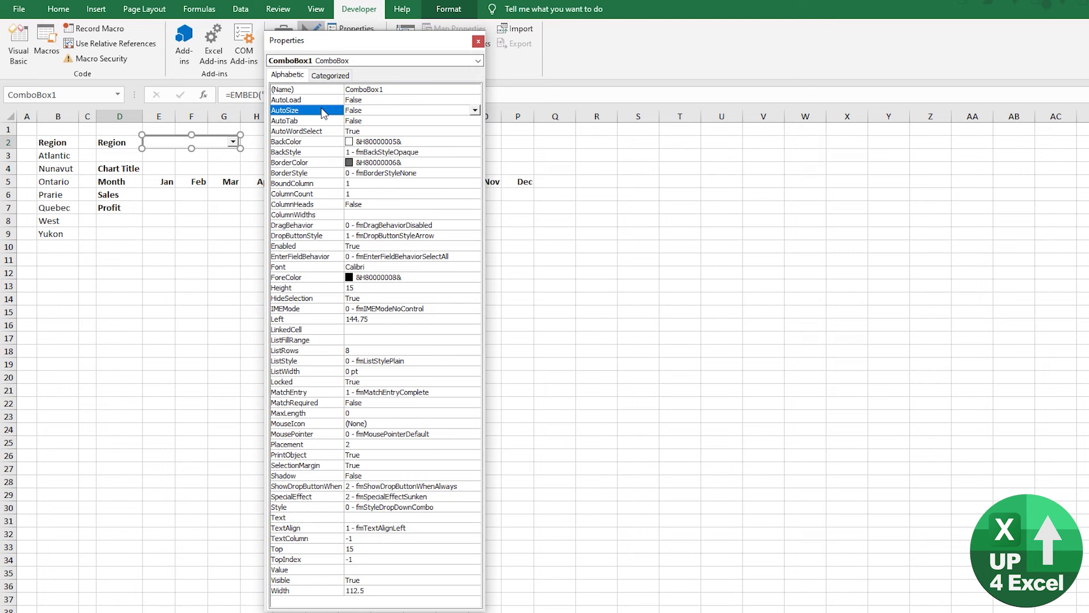
left_click(450, 508)
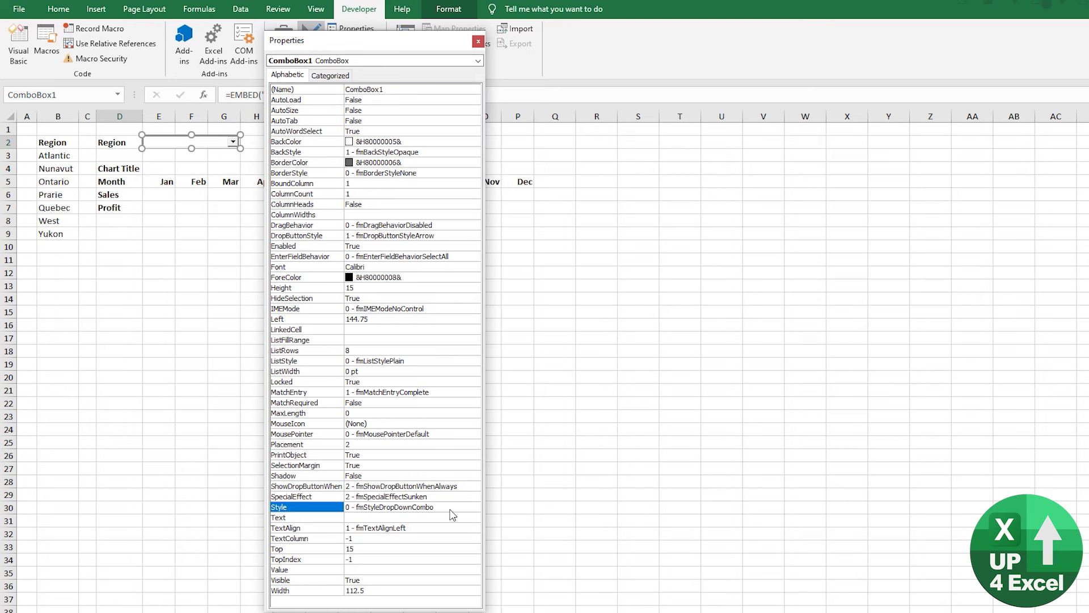
left_click(475, 507)
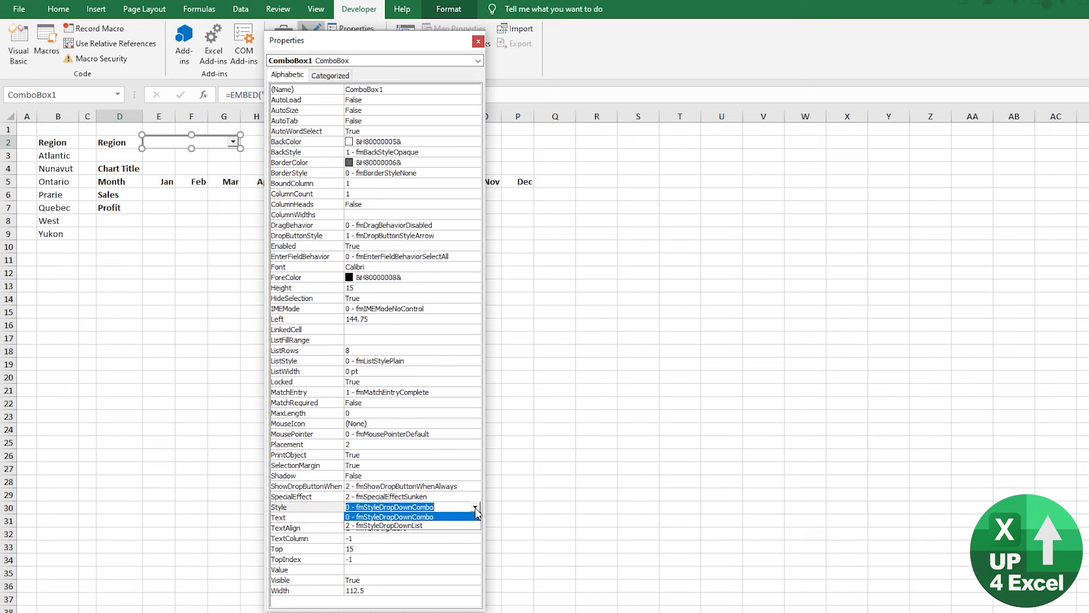
left_click(454, 525)
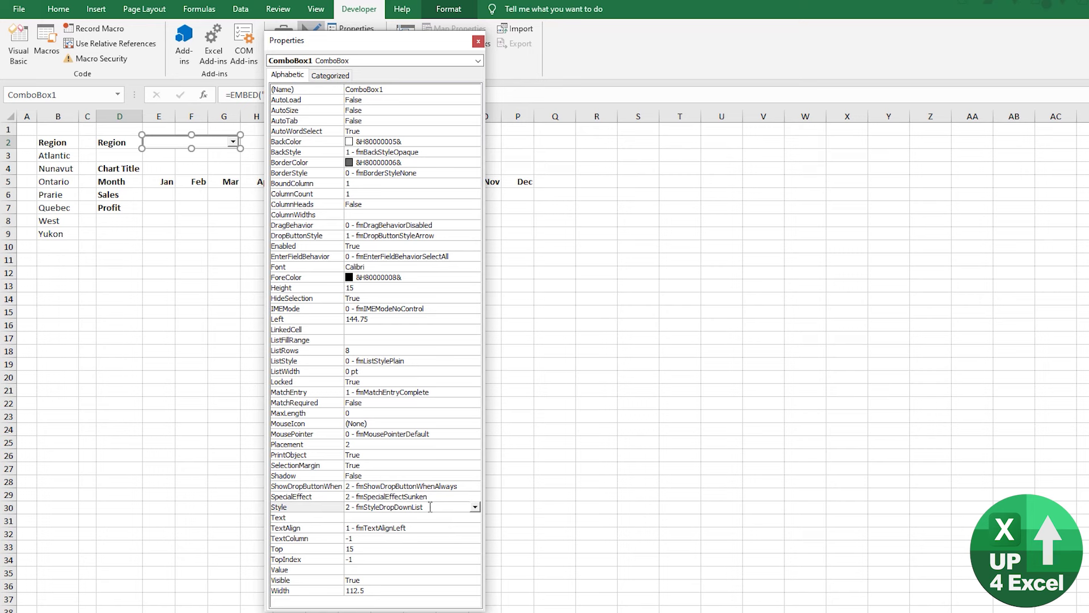
left_click(448, 497)
left_click(475, 497)
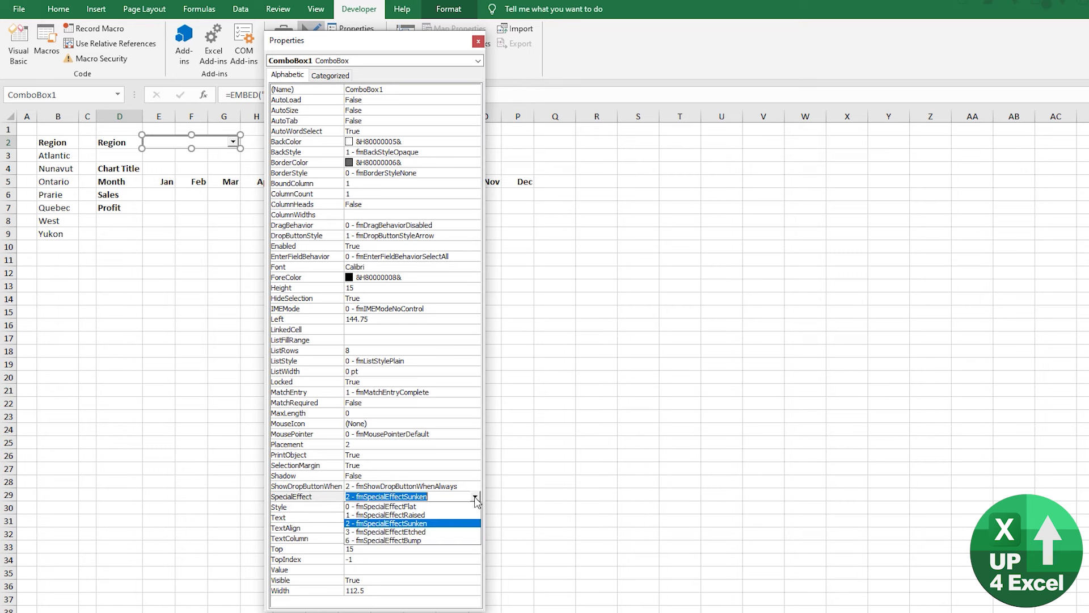
left_click(463, 507)
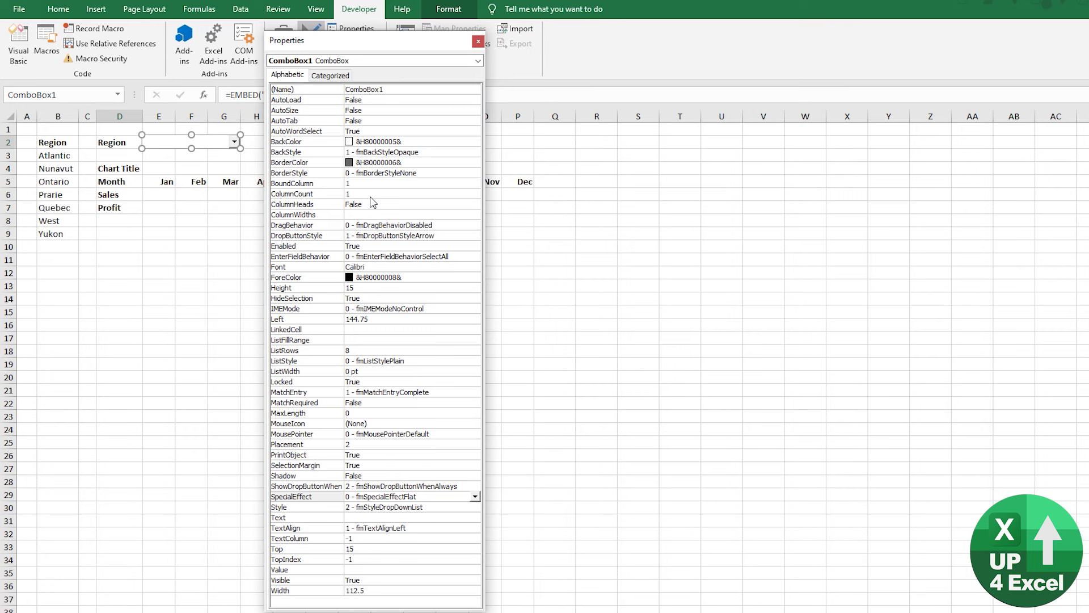
Step: Set the combo box font size to 10
left_click(465, 269)
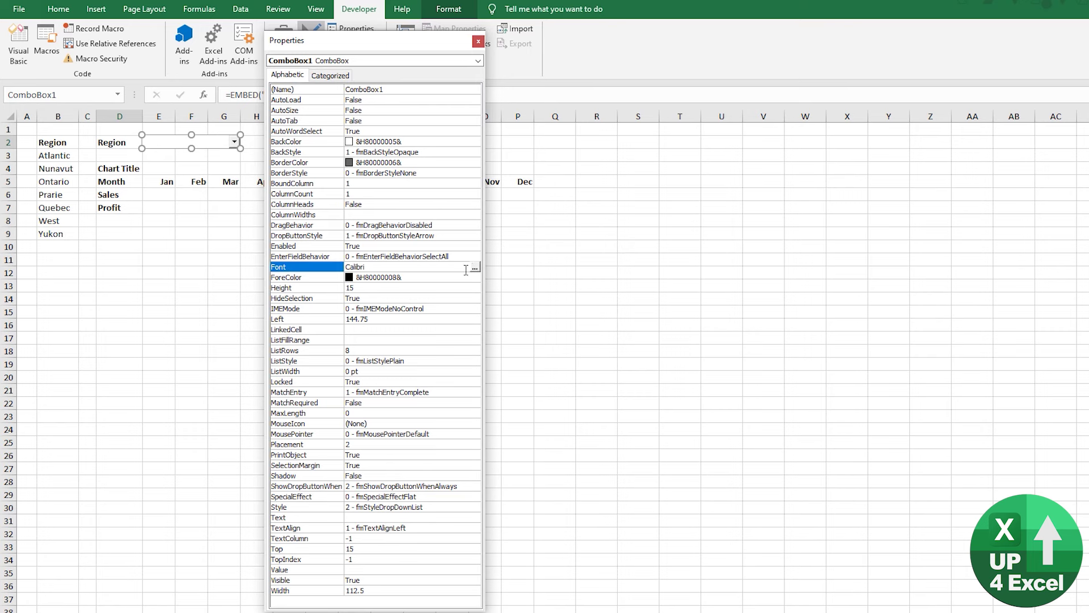
left_click(475, 267)
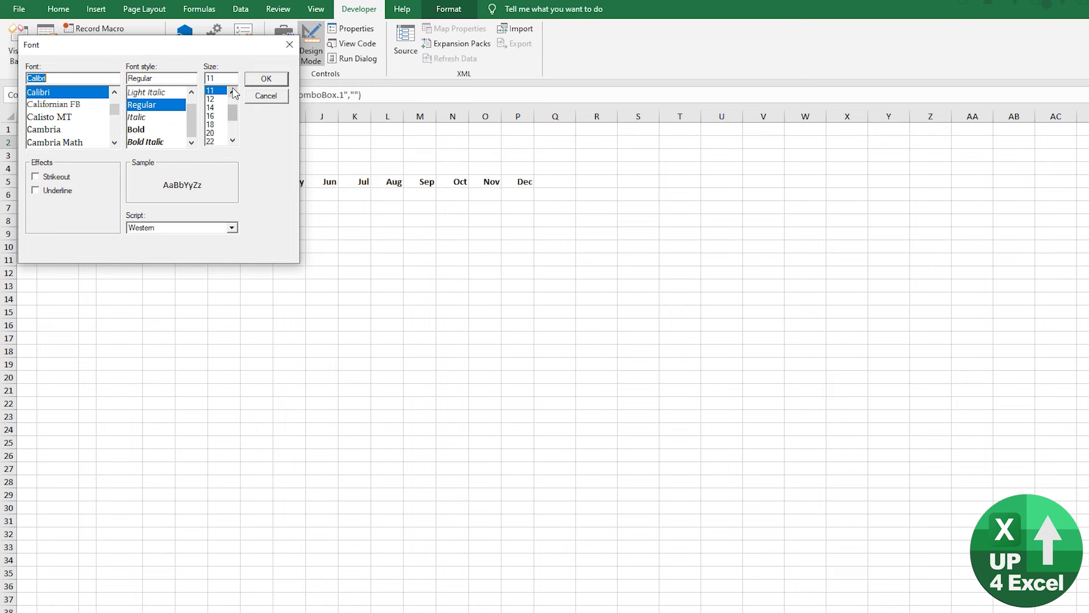
left_click(235, 93)
left_click(218, 91)
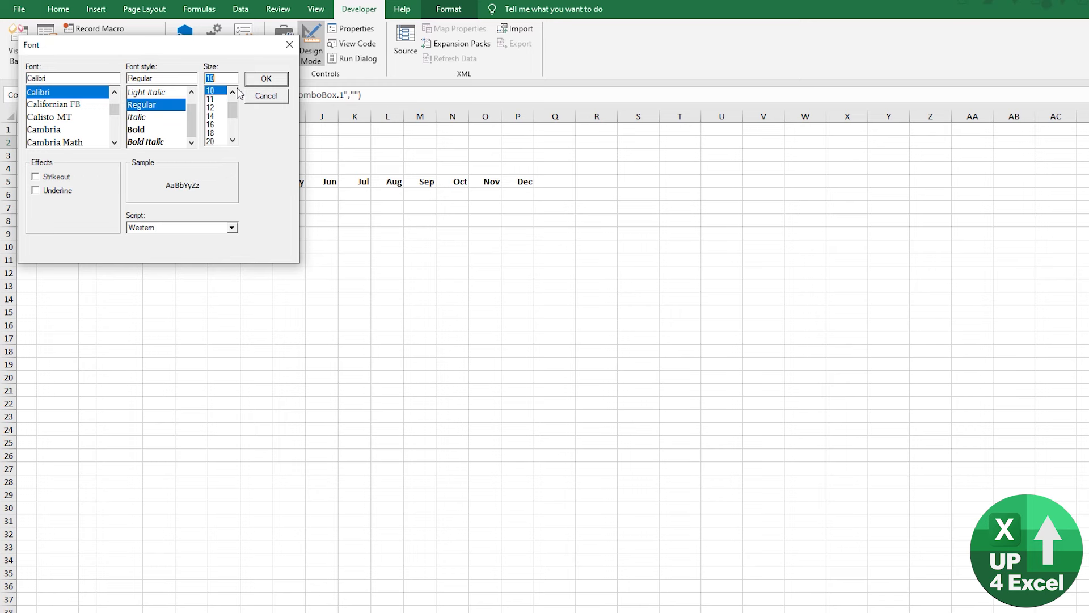
left_click(266, 79)
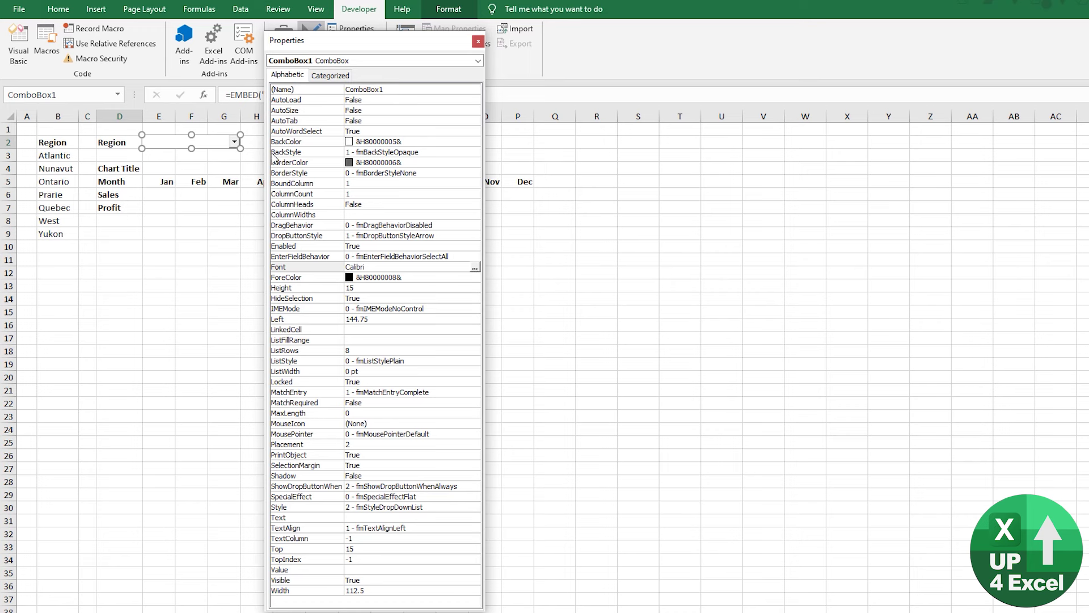
Step: Set BorderStyle to Single and BorderColor to black from the Palette
left_click(451, 172)
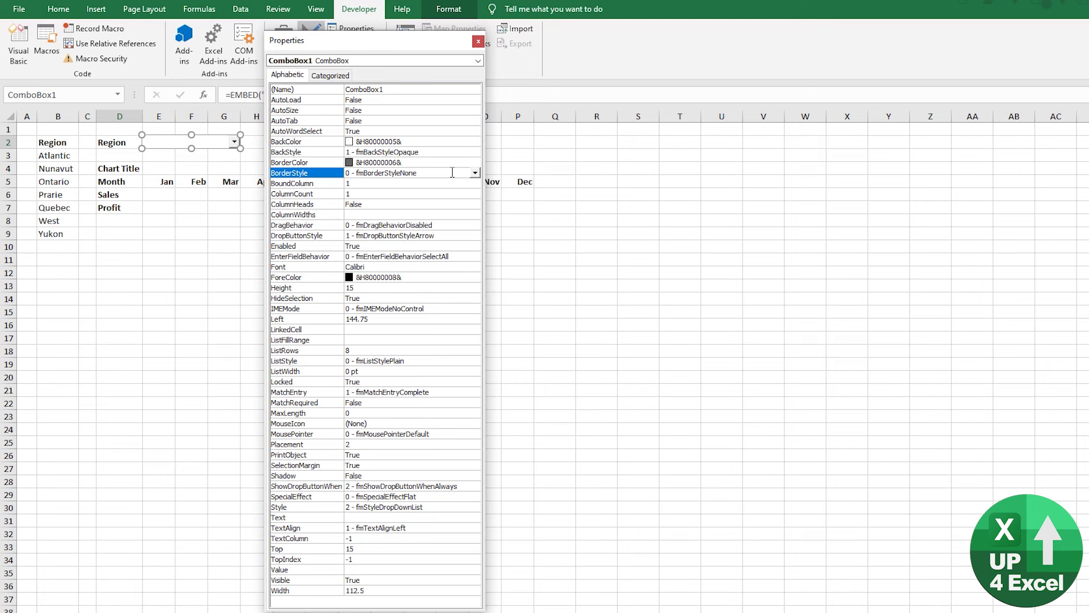
left_click(474, 173)
left_click(446, 191)
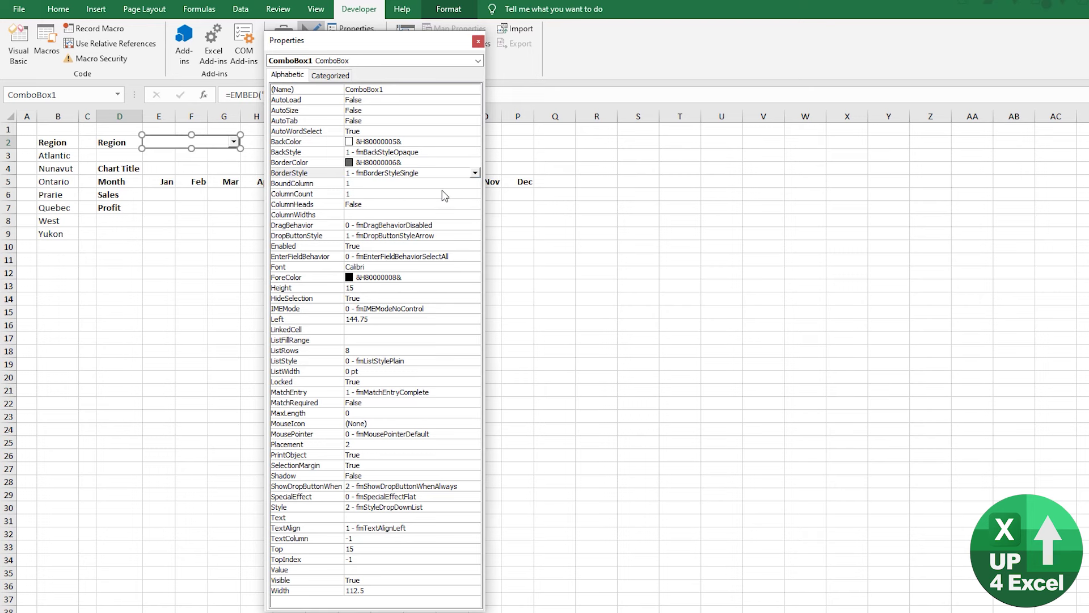
left_click(448, 162)
left_click(474, 162)
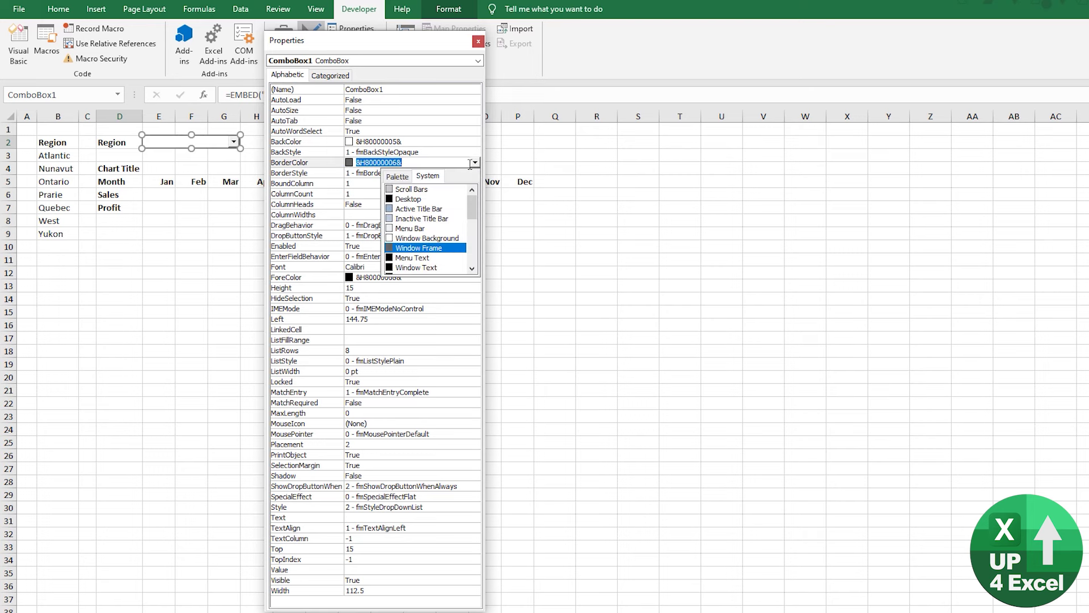
left_click(400, 181)
left_click(389, 249)
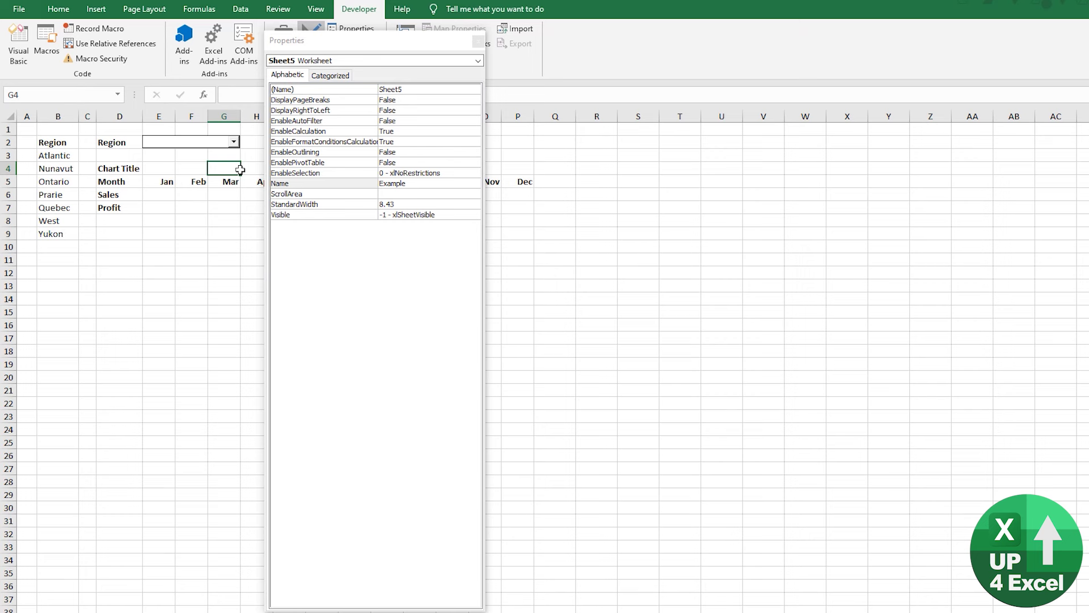
Step: Set the combo box LinkedCell to E2 and ListFillRange to B3:B9
left_click(360, 329)
left_click(360, 330)
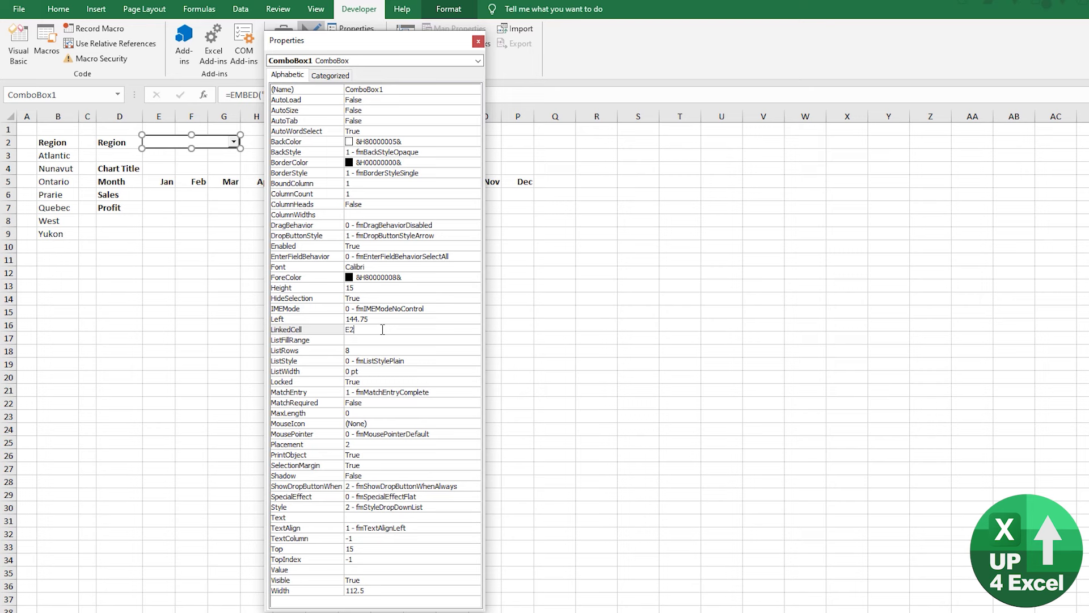
left_click(358, 339)
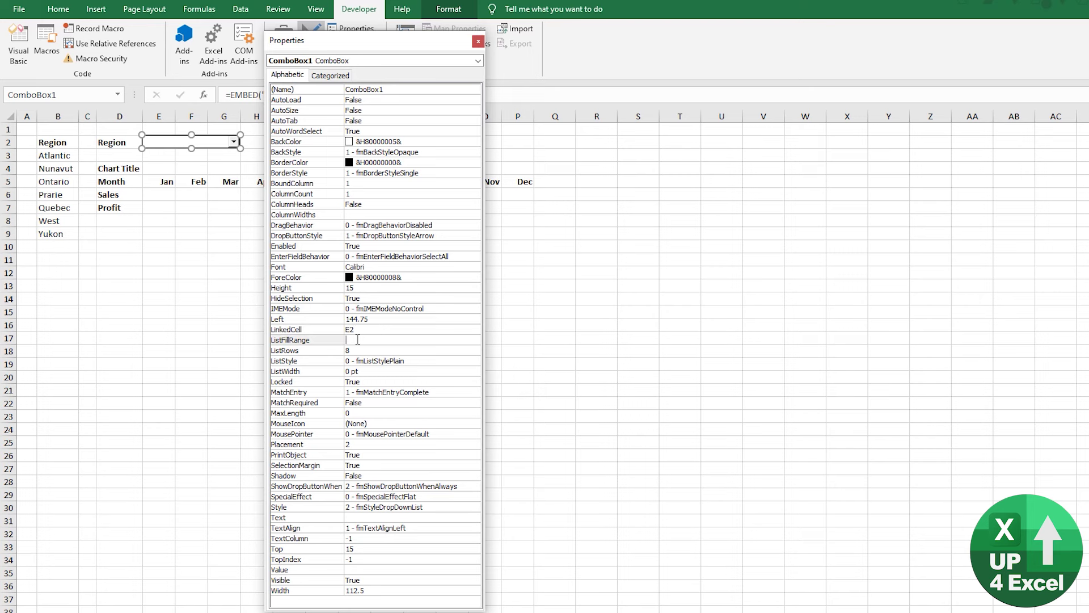
left_click_drag(66, 155, 72, 230)
left_click(174, 141)
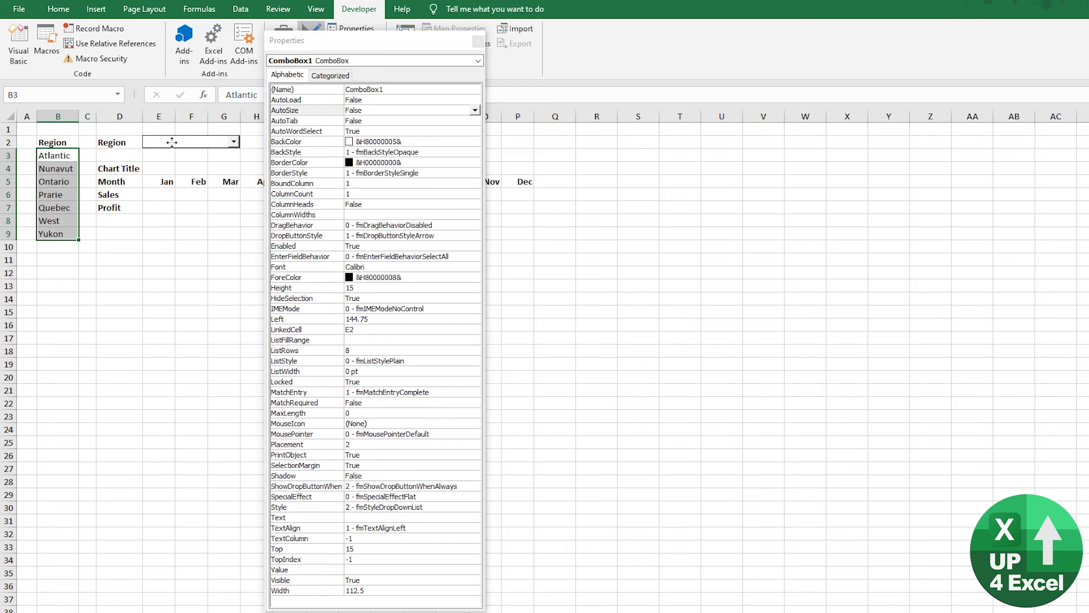
left_click(373, 341)
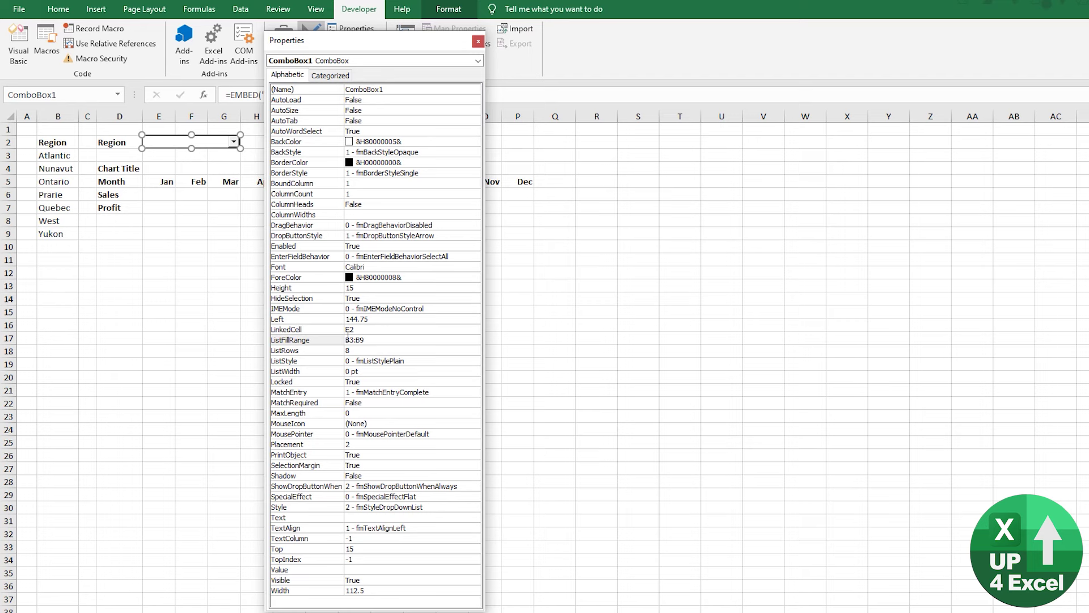
Step: Apply the settings, turn off Design Mode, and close the Properties window
left_click(221, 219)
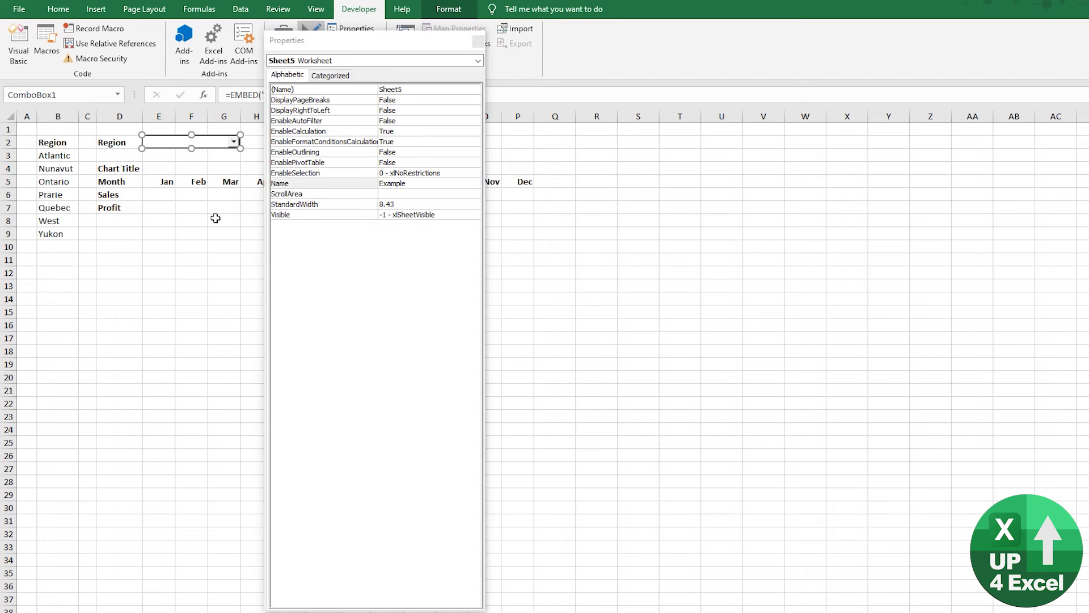
left_click(234, 144)
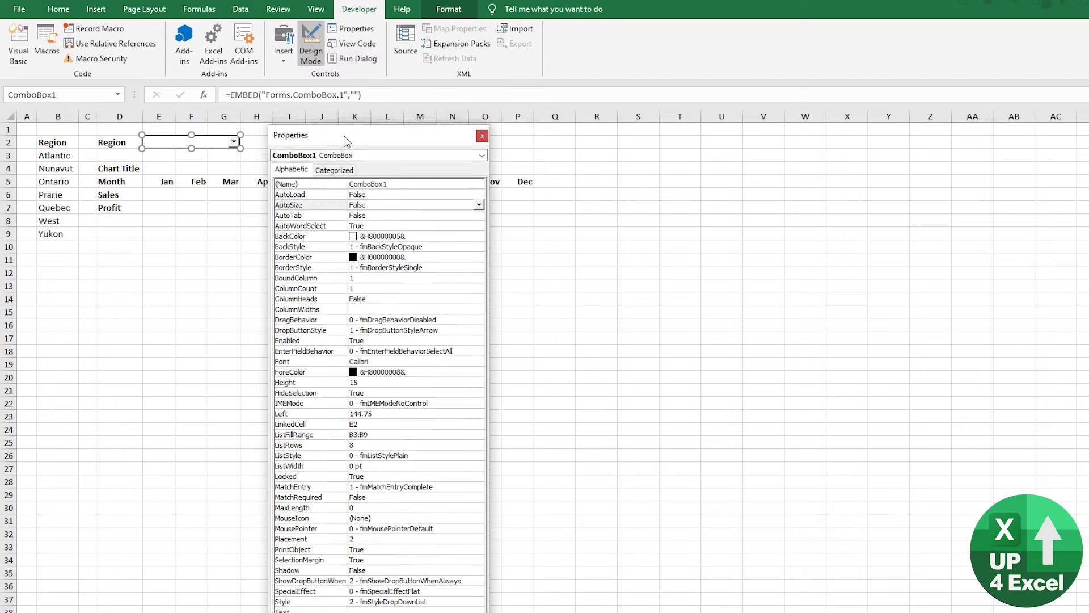
left_click(312, 39)
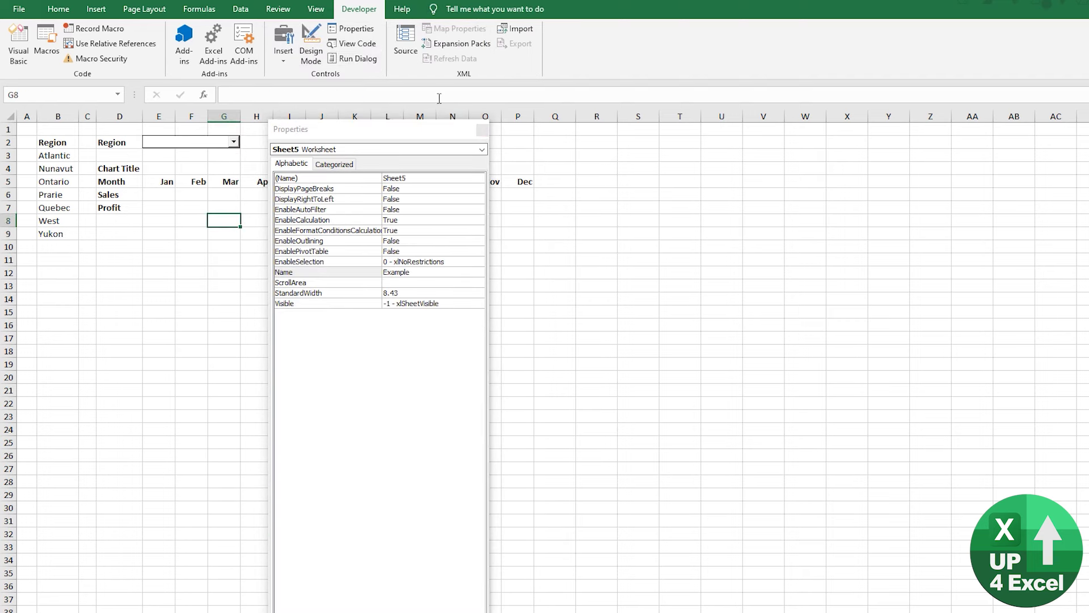
left_click(482, 131)
Step: Select Prarie from the Region combo box list, storing it in linked cell E2
left_click(233, 142)
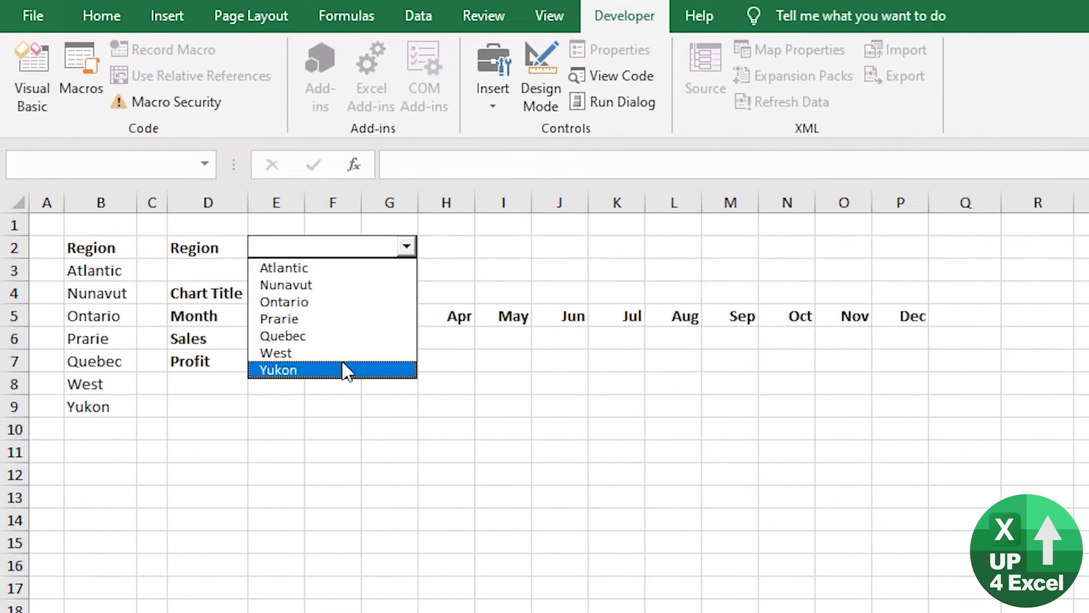
left_click(292, 317)
key("Up")
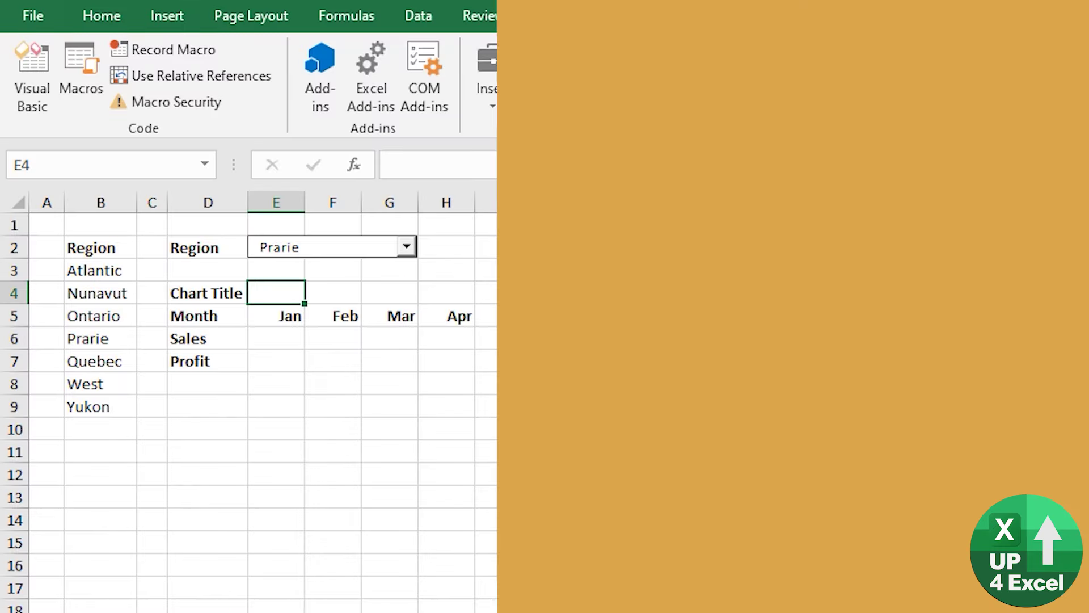
Step: Enter ="Sales and Profit by Month for "&$E$2 in E4 as the chart title formula
type("=")
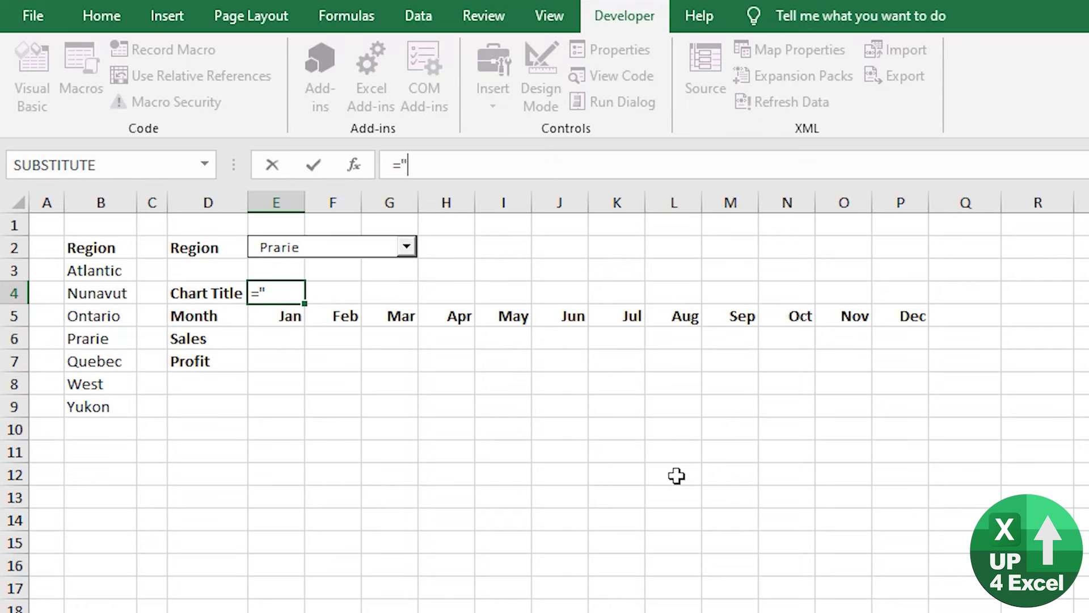
type("\"Sales an")
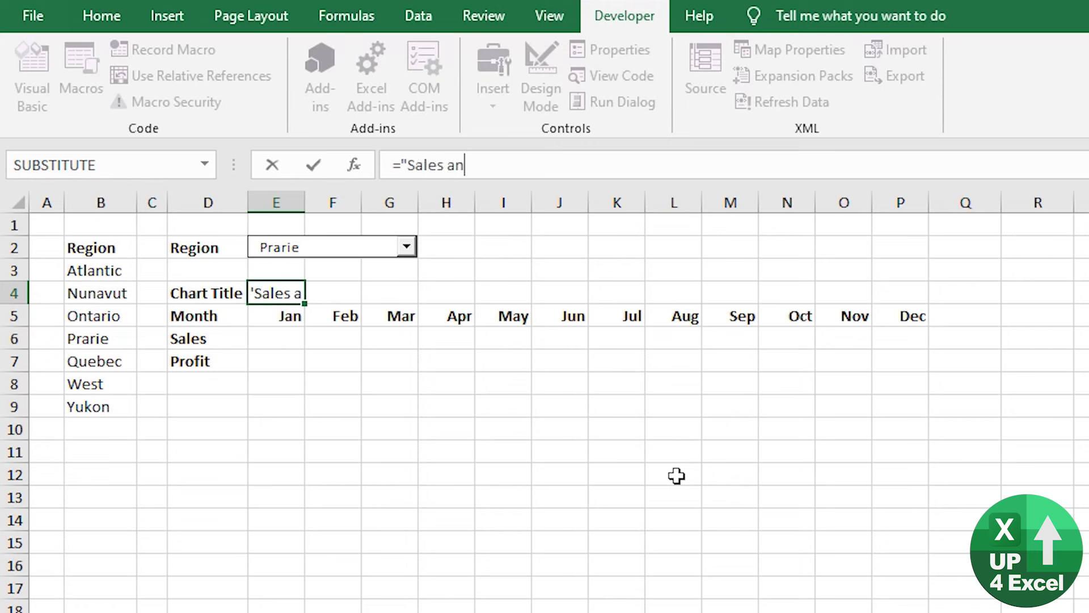
type("d Profi")
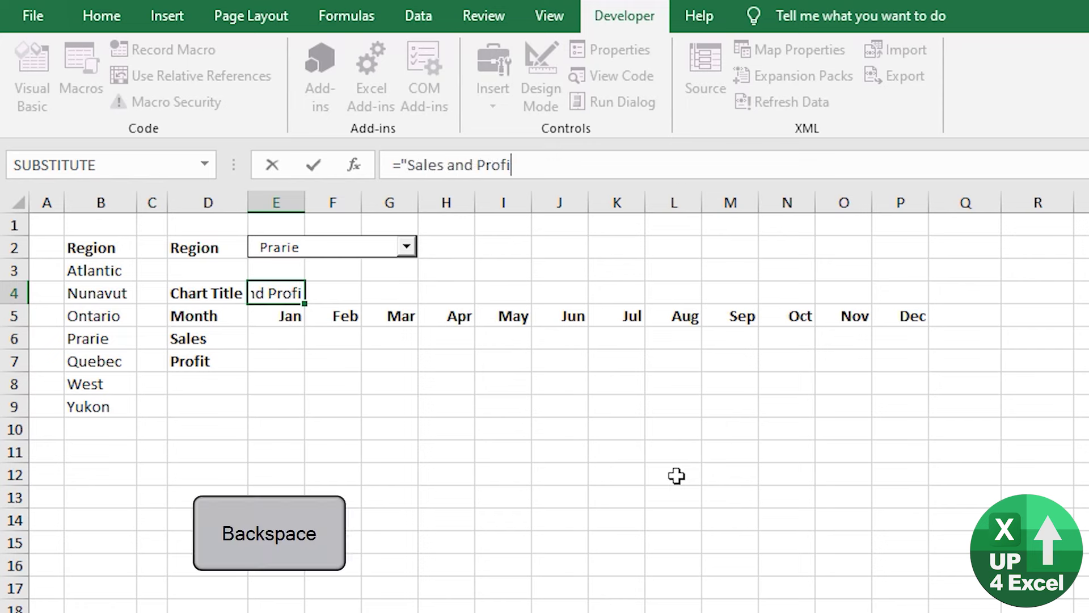
type("t by M")
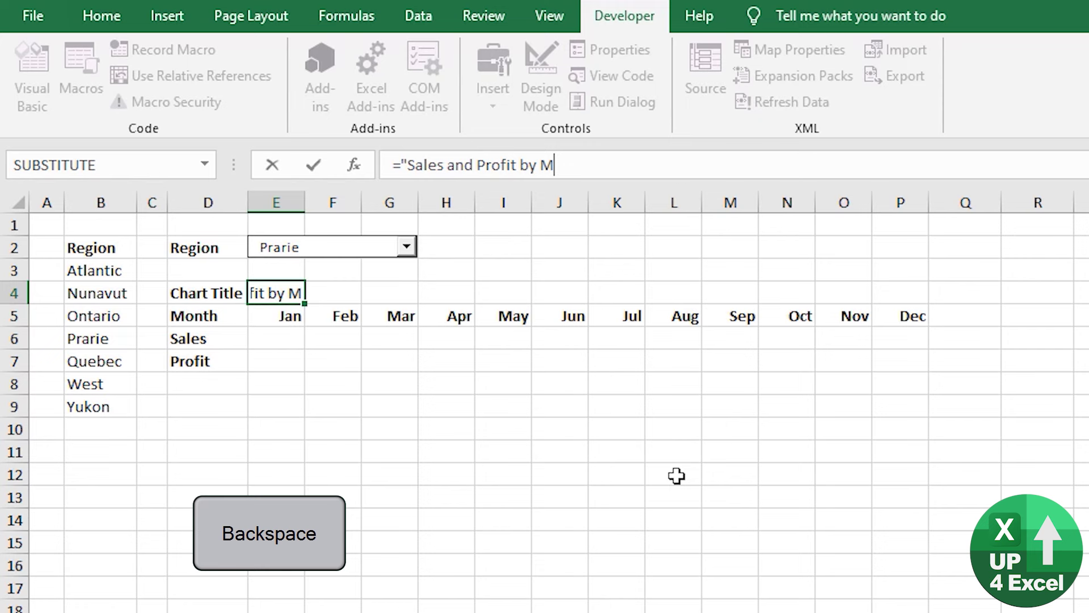
type("onth for ")
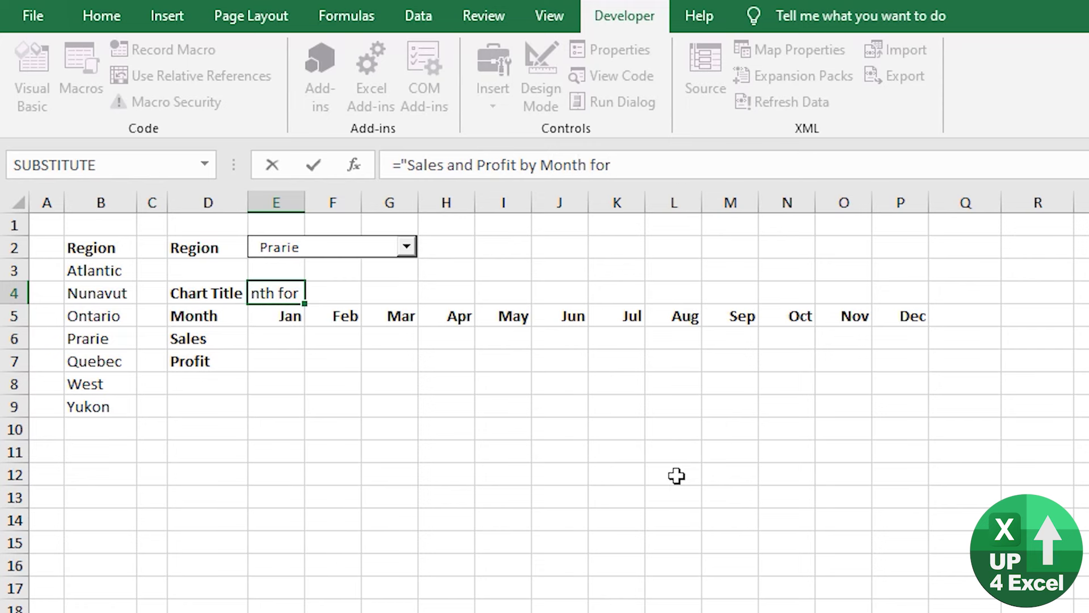
type("\"&")
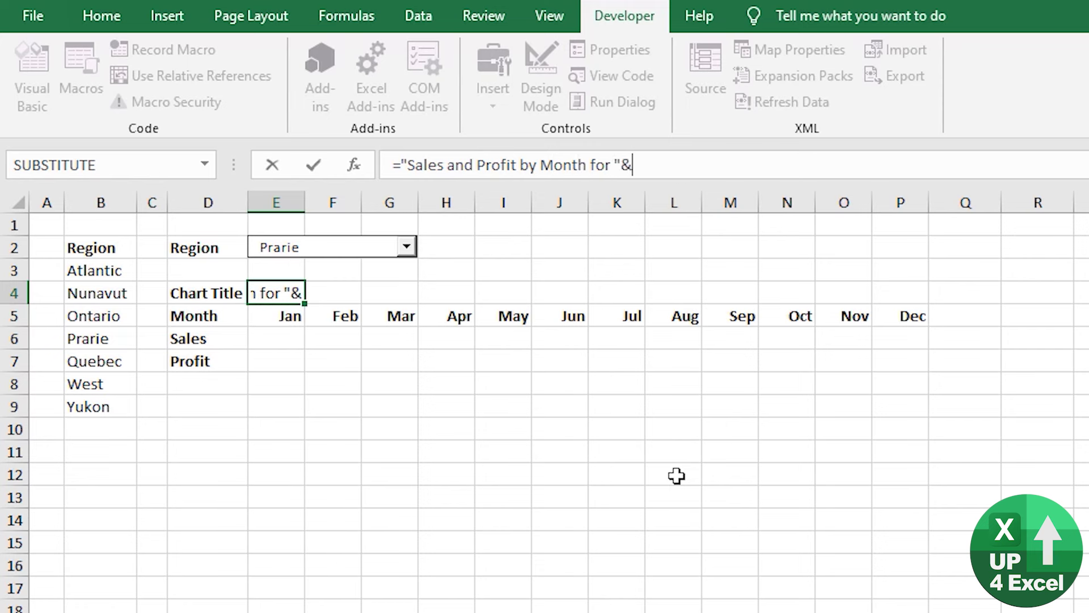
left_click(355, 290)
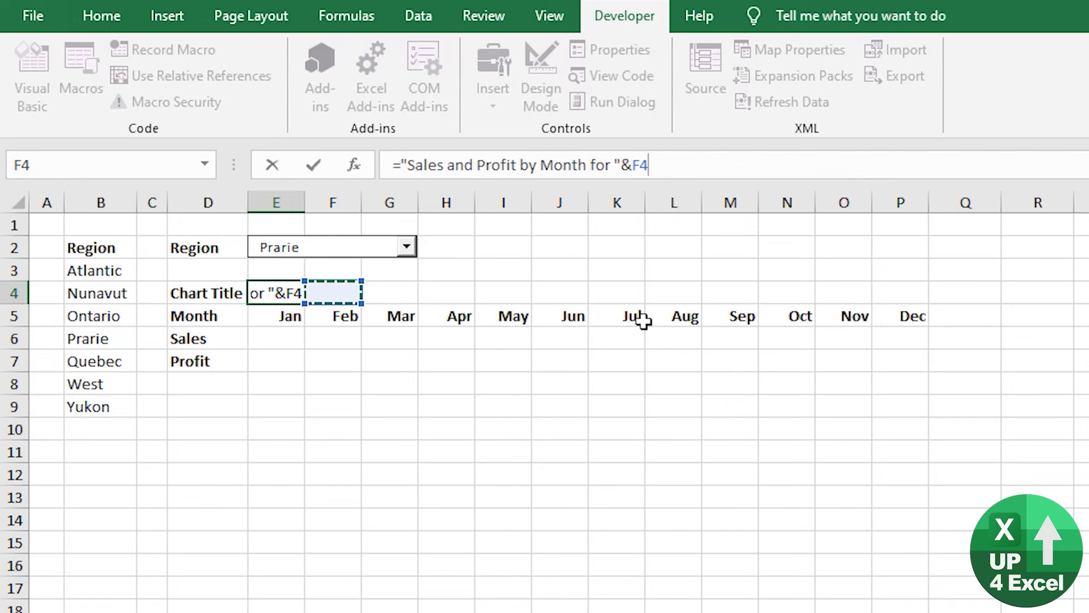
key("Up")
key("Left")
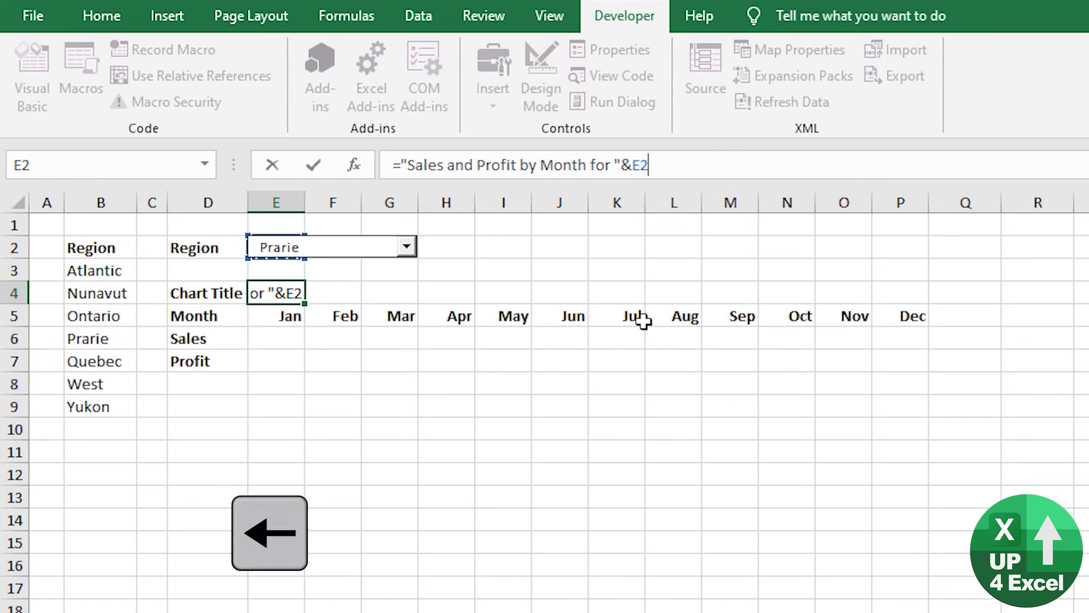
key("F4")
key("Return")
key("Up")
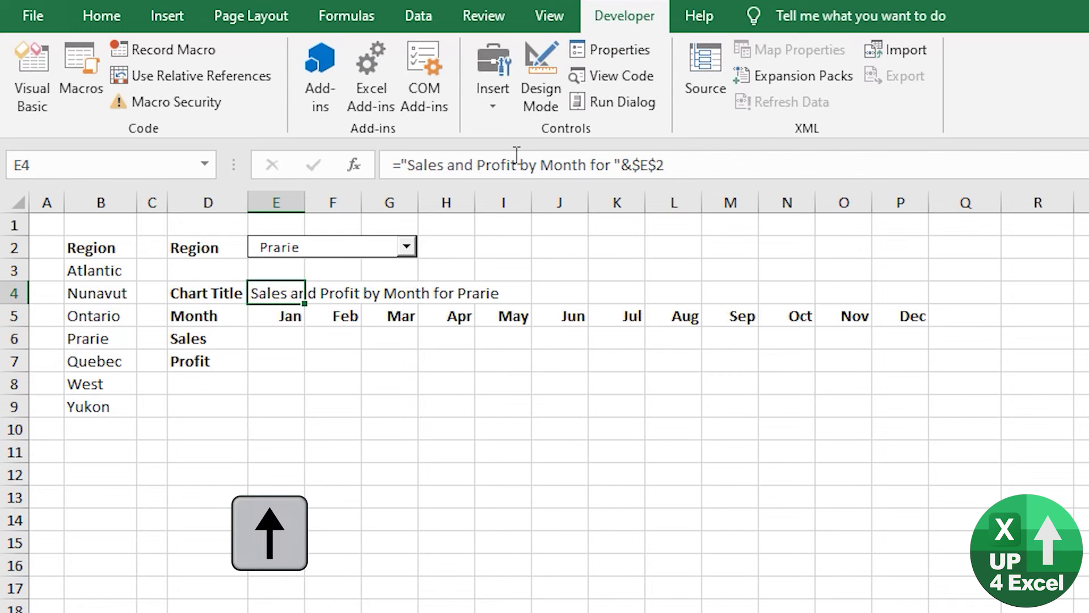
Step: Choose Nunavut in the region drop-down to test the title
left_click(406, 247)
left_click(341, 287)
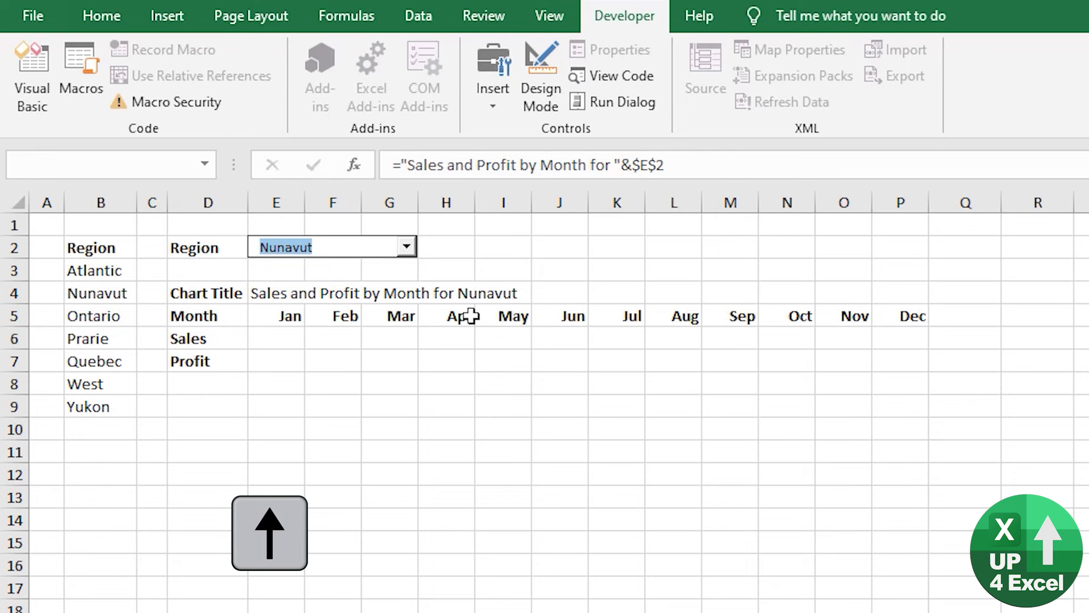
left_click(406, 247)
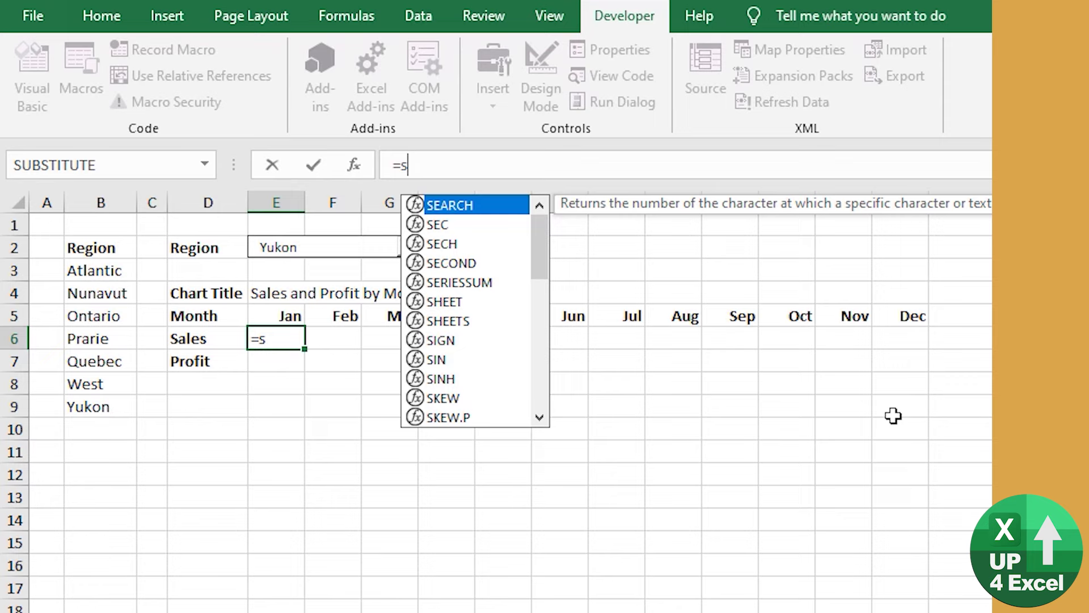
Step: Start E6's =SUMIFS with the orders table's Sales column as the sum range
type("umifs")
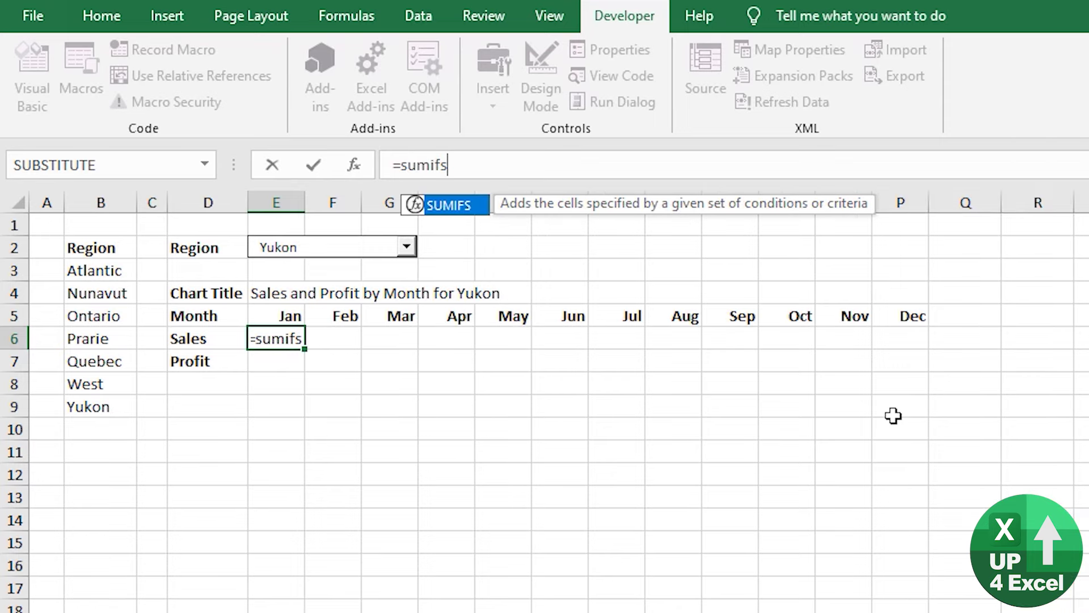
type("(")
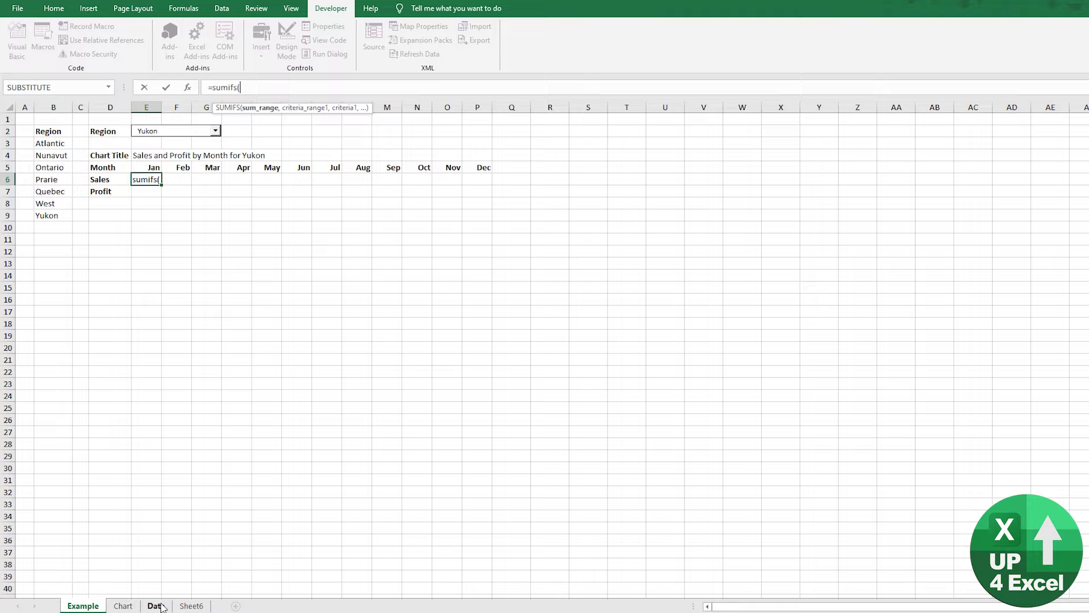
left_click(155, 604)
left_click(677, 167)
key("ctrl+Up")
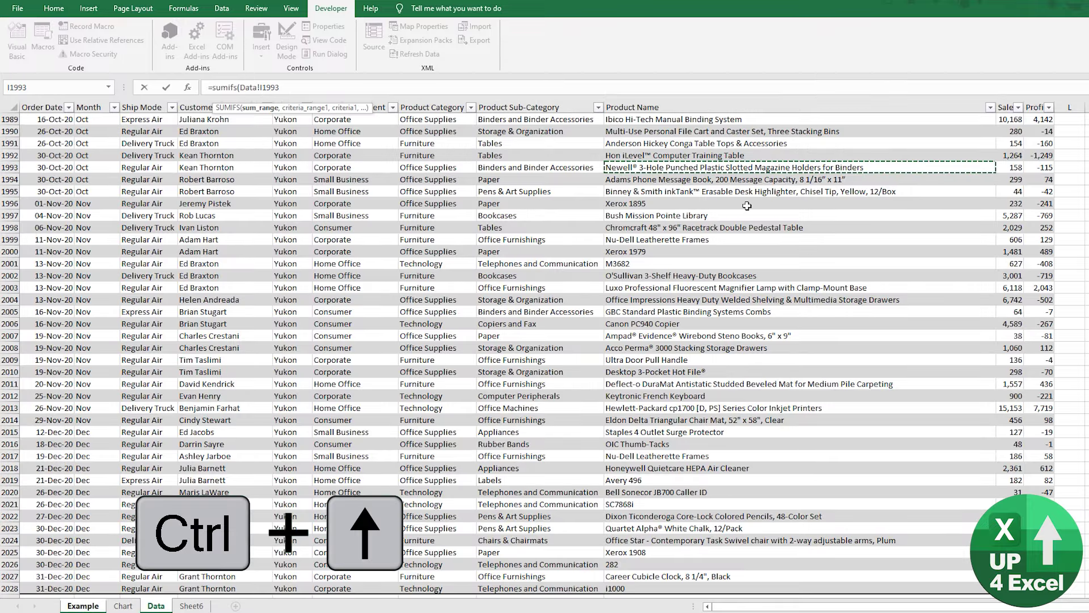
key("Down")
key("Right")
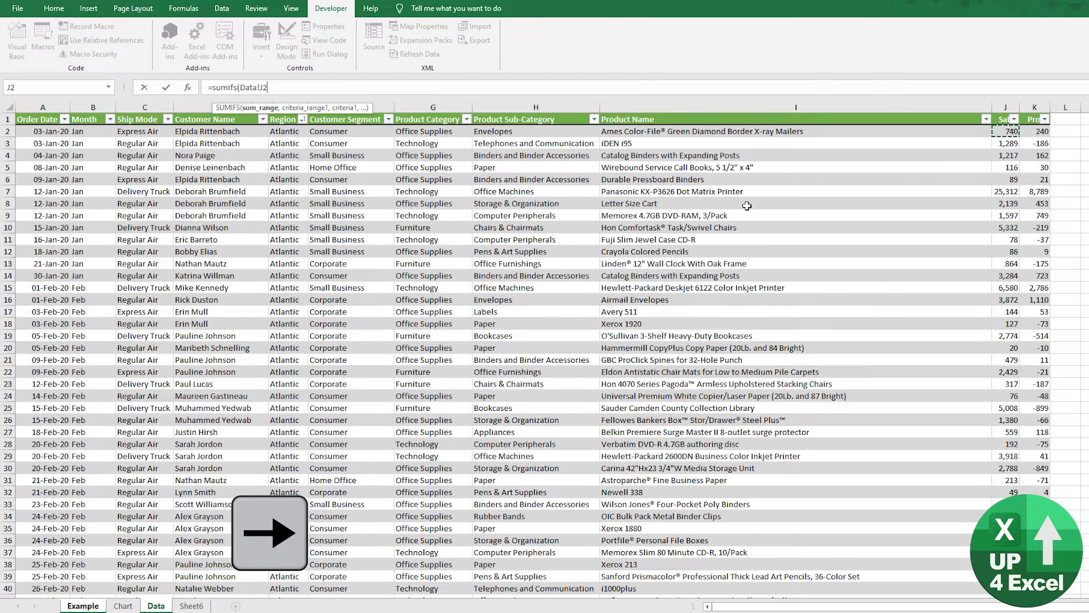
key("Up")
key("Down")
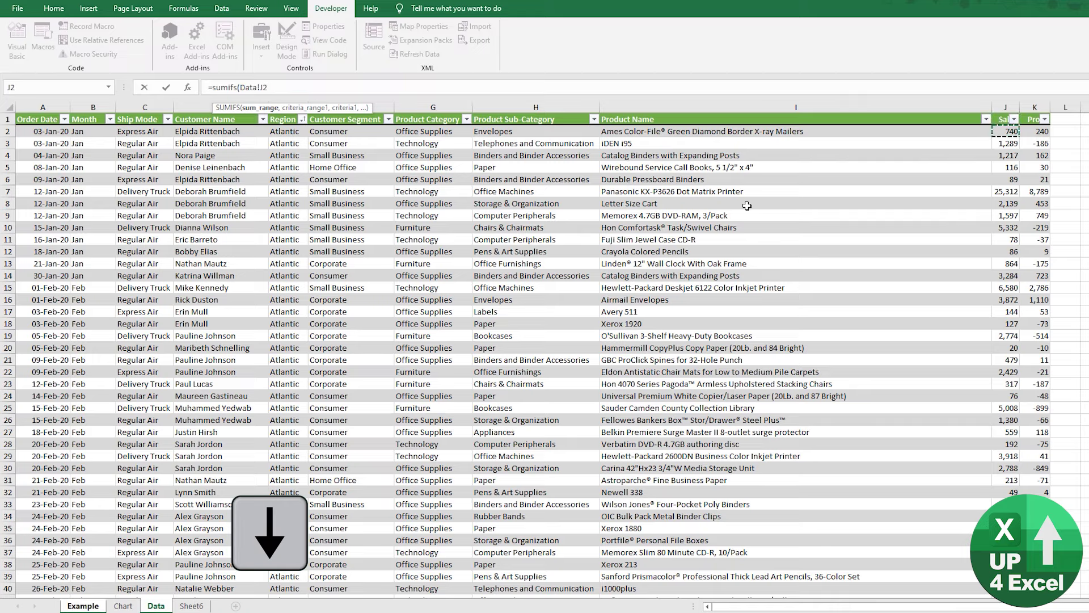
key("ctrl+shift+Down")
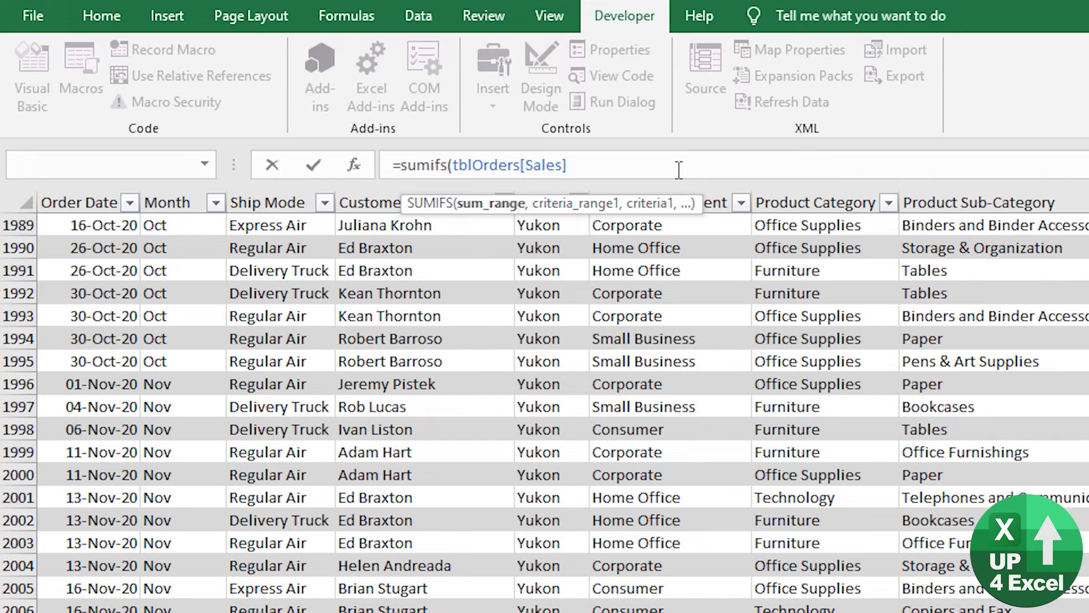
type(",")
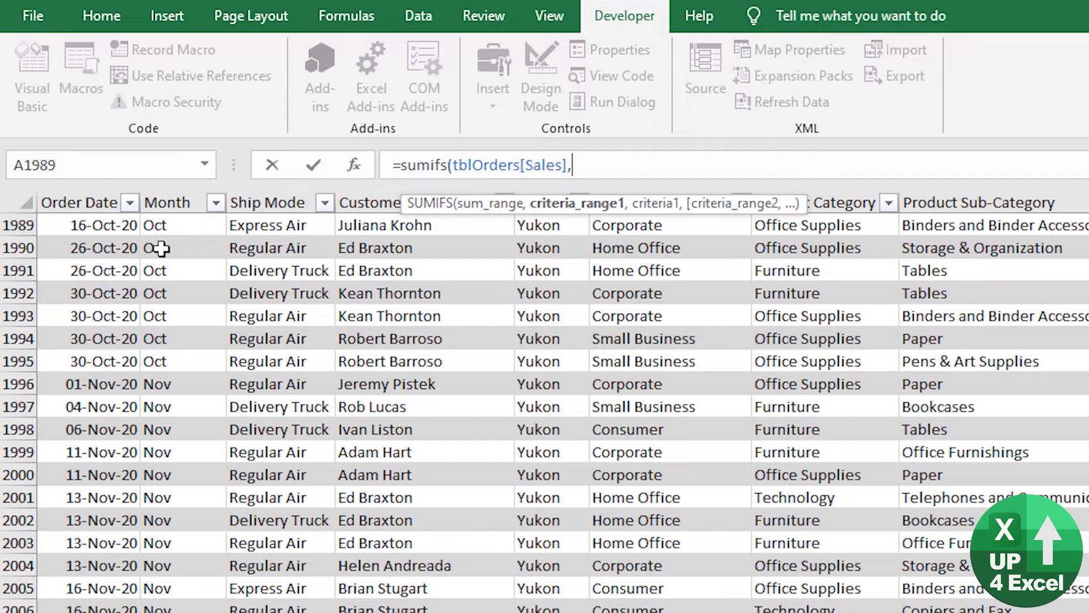
Step: Add the orders table's Month column as the first criteria range
left_click(695, 233)
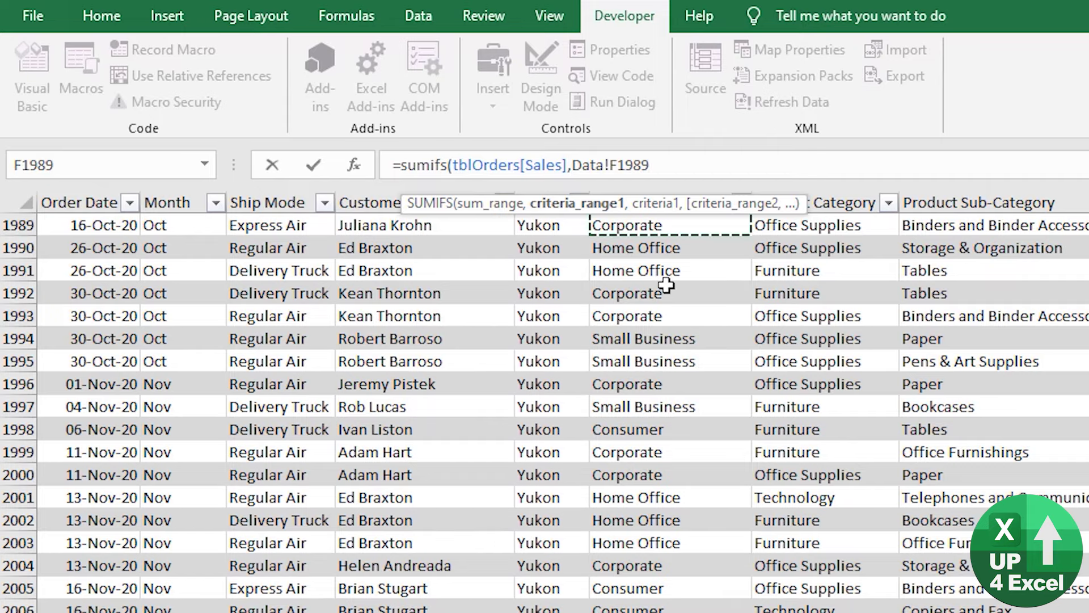
key("Left")
key("Left")
key("Left")
key("Left")
key("ctrl+Up")
key("Down")
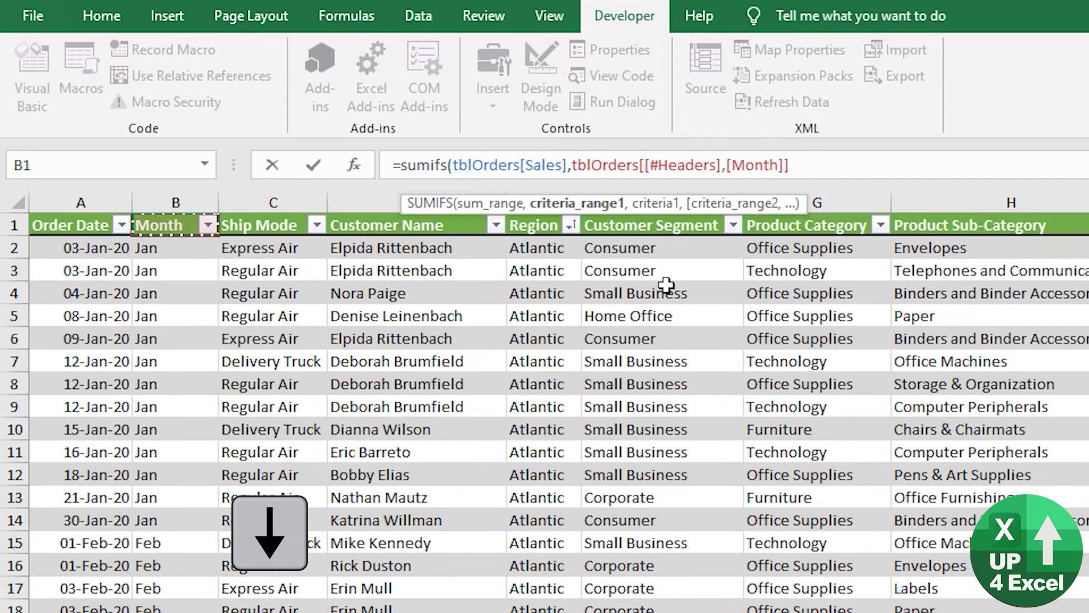
key("ctrl+shift+Down")
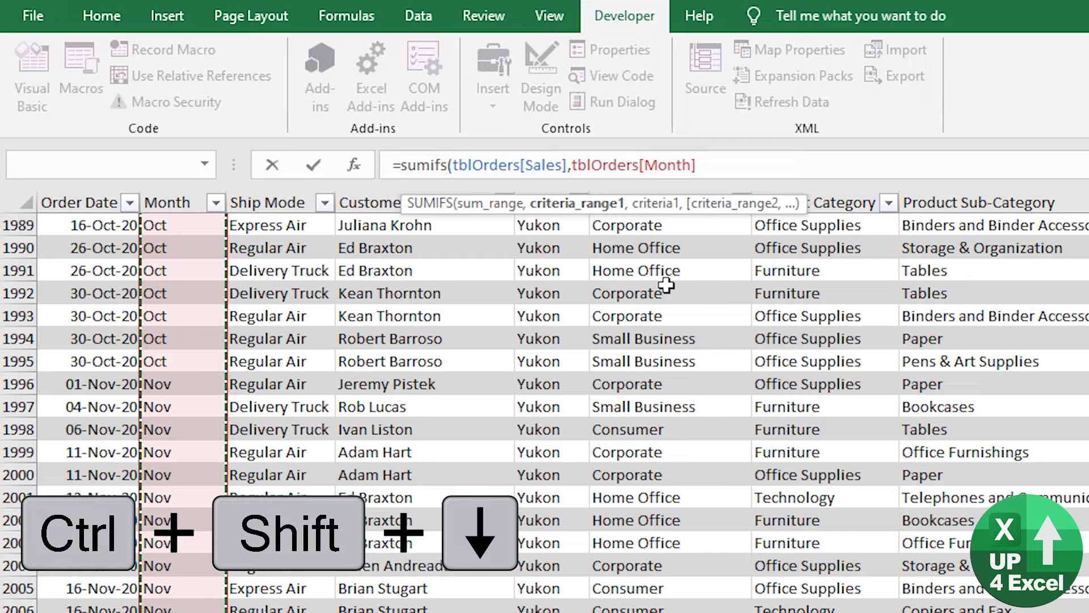
type(",")
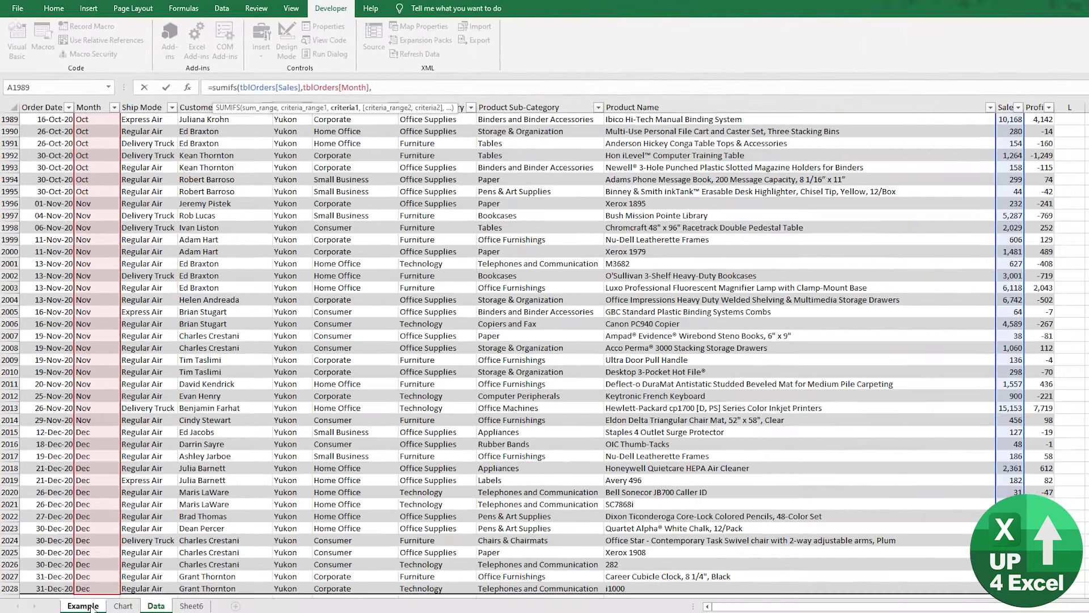
left_click(84, 605)
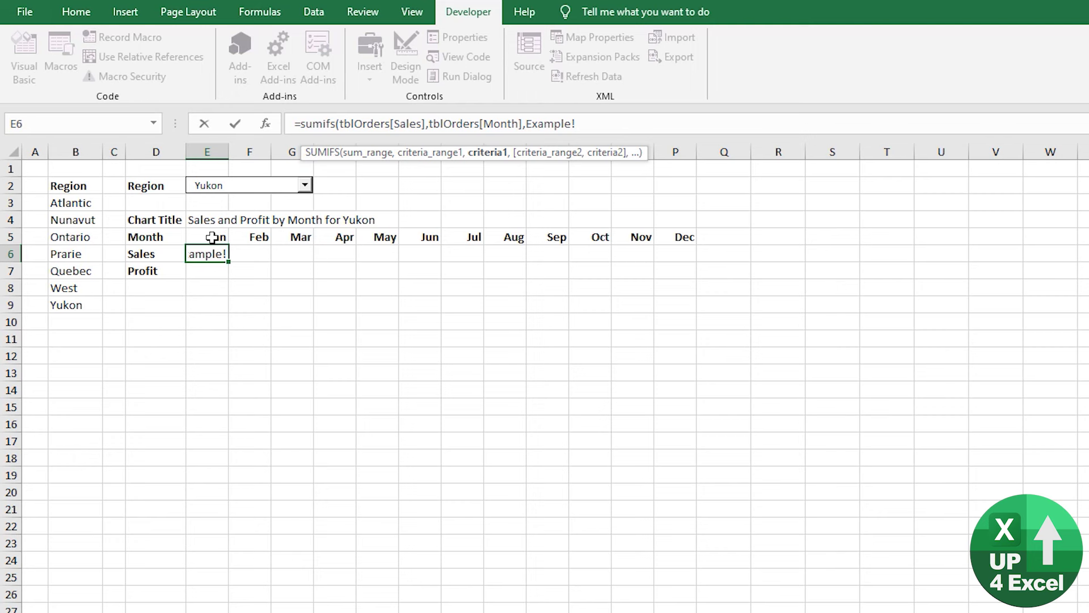
Step: Use the Jan header as the month criterion E$5, without the Example! sheet prefix
left_click(151, 169)
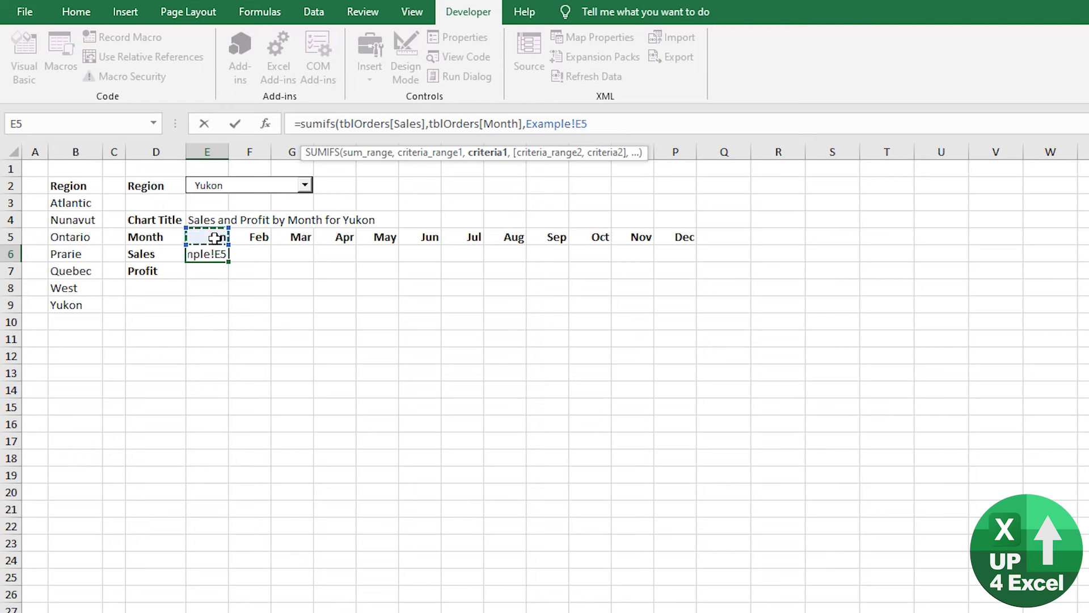
key("F4")
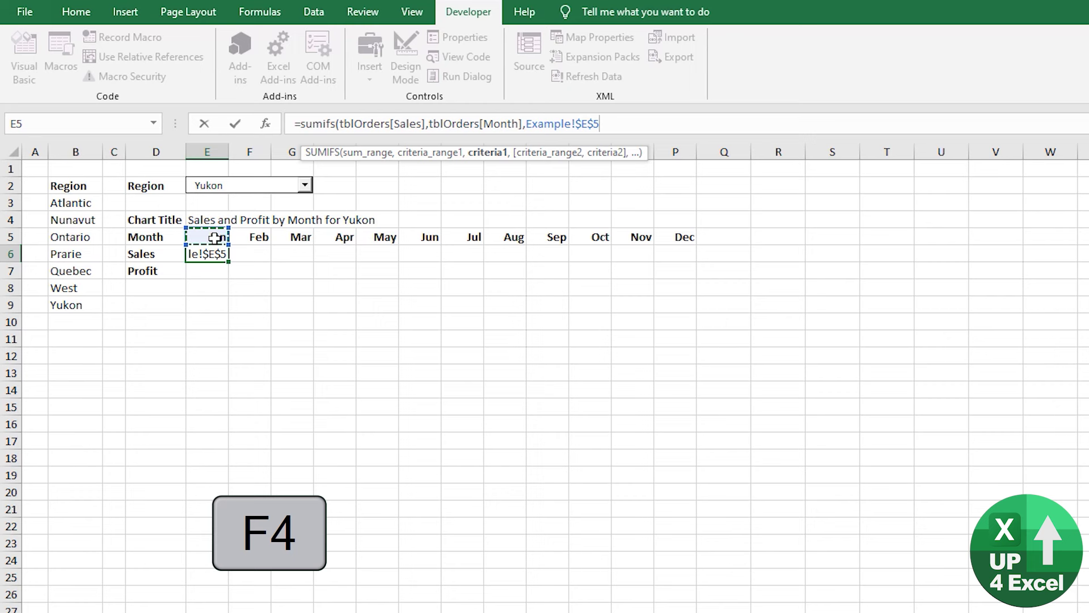
key("F4")
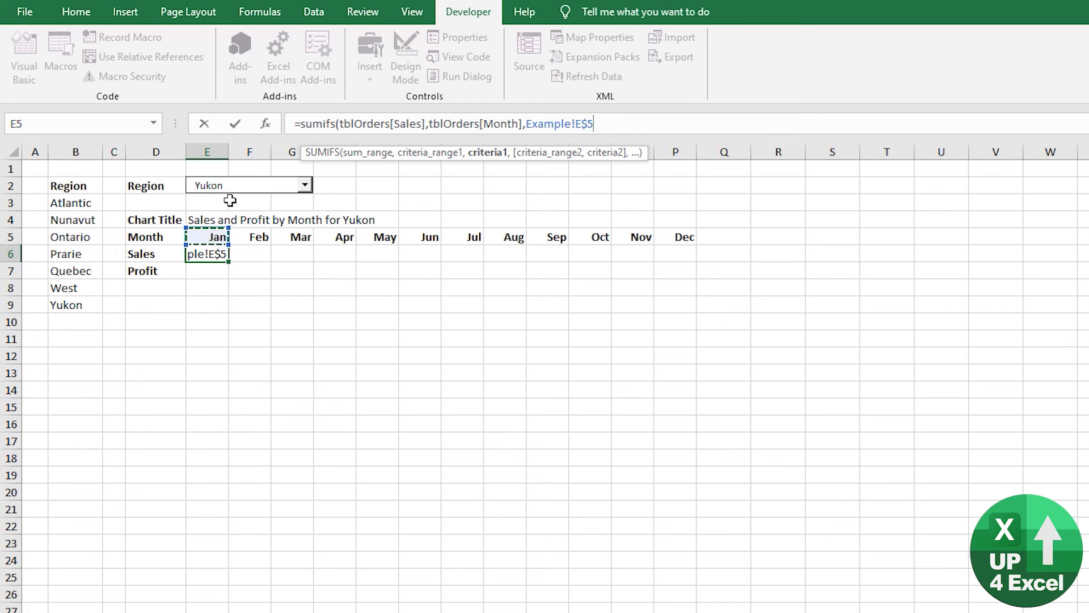
left_click(575, 125)
key("BackSpace")
key("BackSpace")
key("BackSpace")
key("BackSpace")
key("BackSpace")
key("BackSpace")
key("BackSpace")
key("BackSpace")
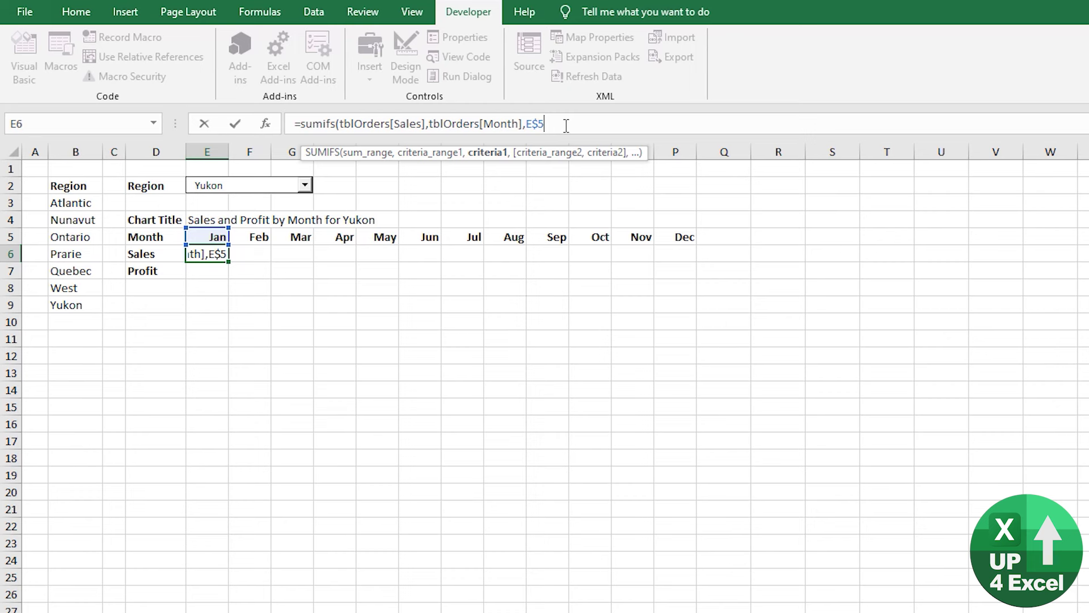
type(",")
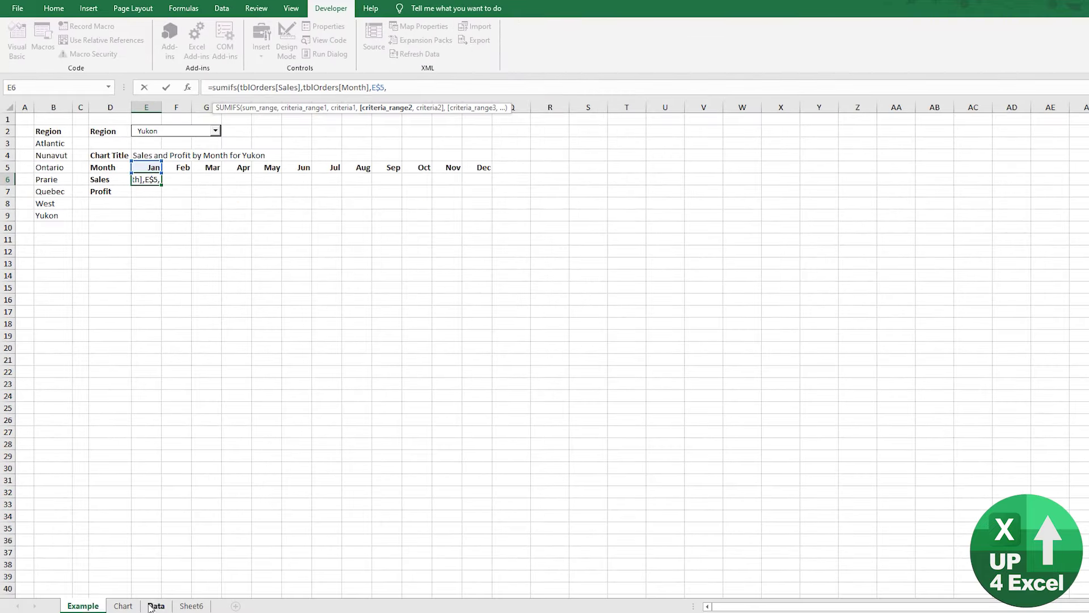
Step: Add the orders table's Region column as the second criteria range
left_click(153, 606)
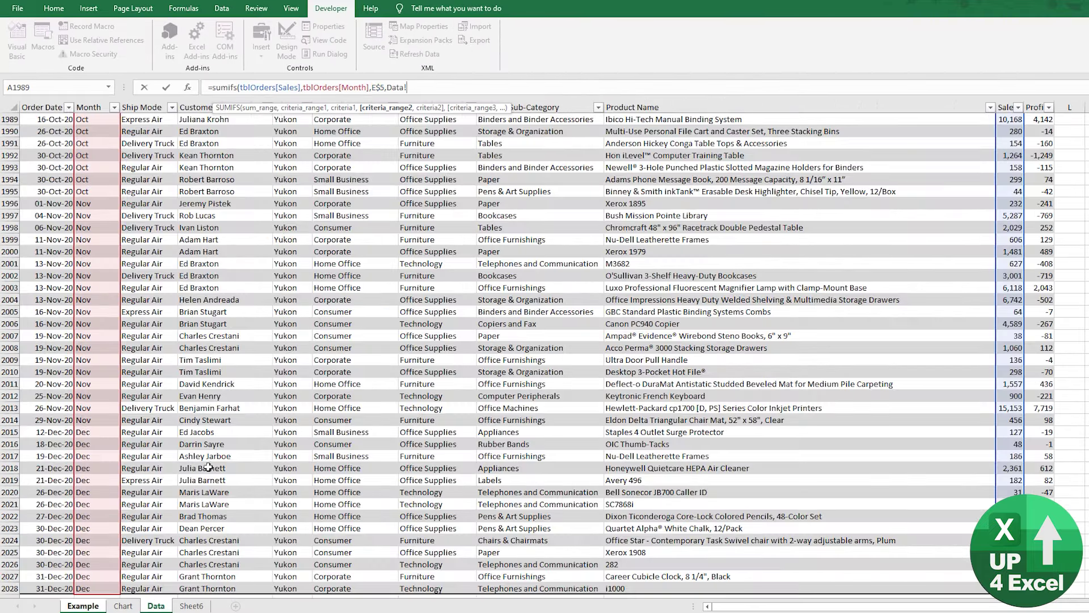
left_click(329, 264)
key("ctrl+Up")
key("Left")
key("Down")
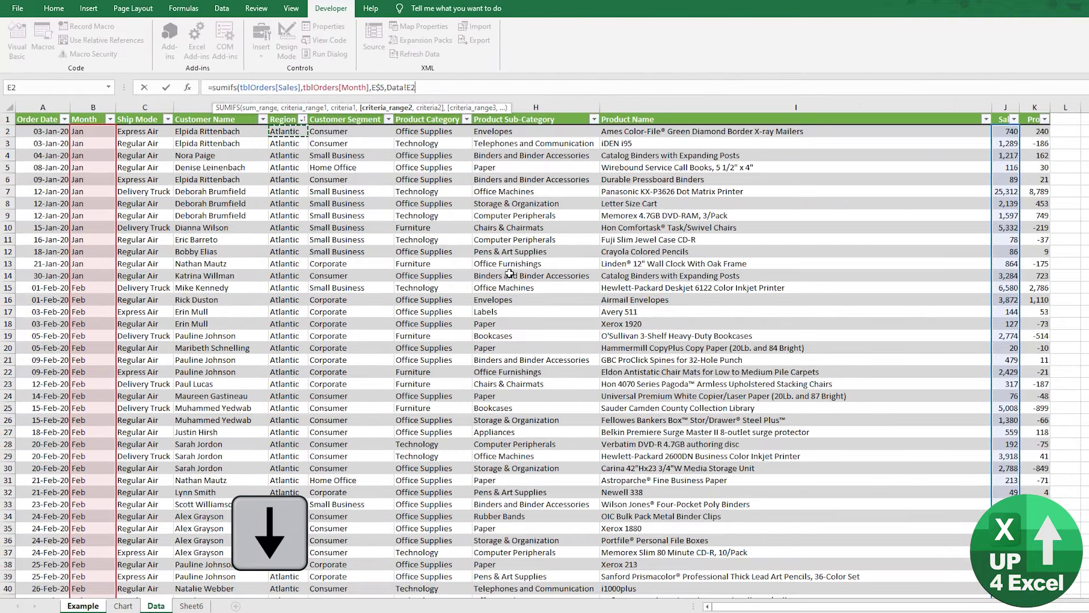
key("ctrl+shift+Down")
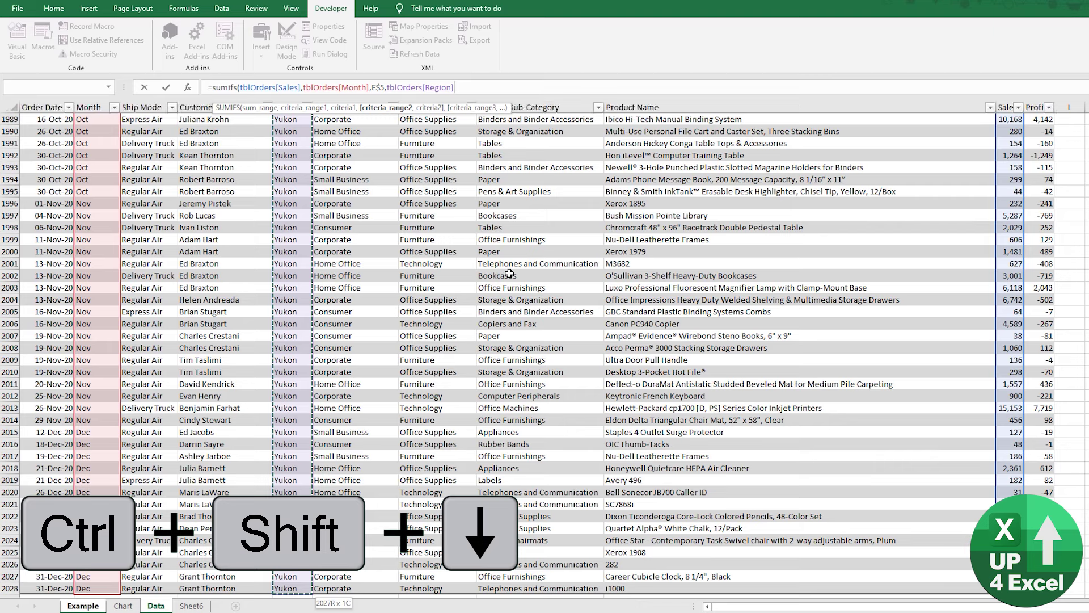
type(",")
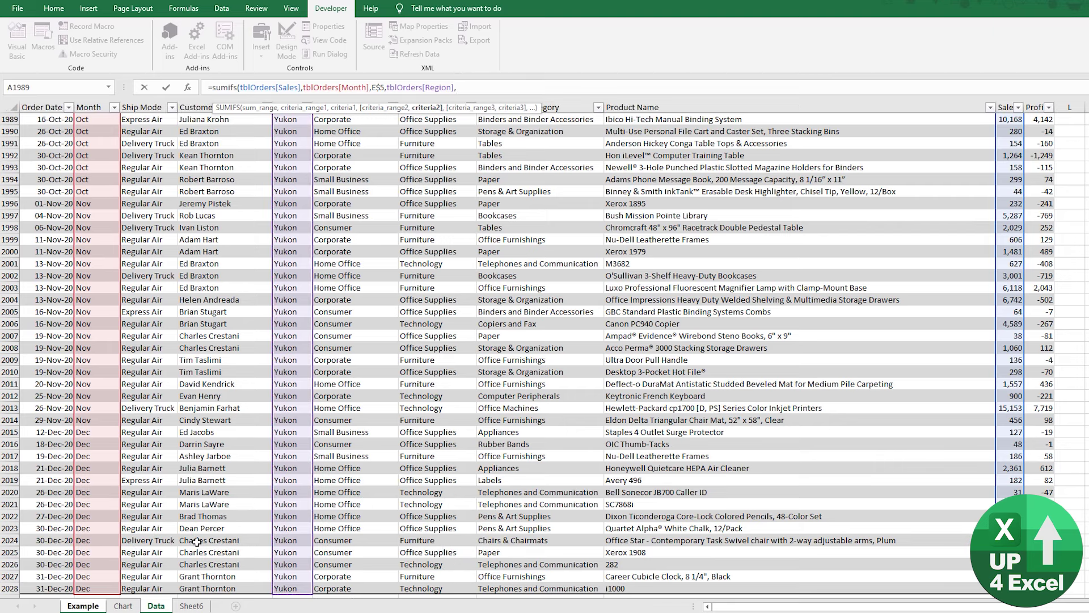
Step: Match the region against $E$2, without the sheet prefix, and close the formula
left_click(83, 605)
left_click(149, 143)
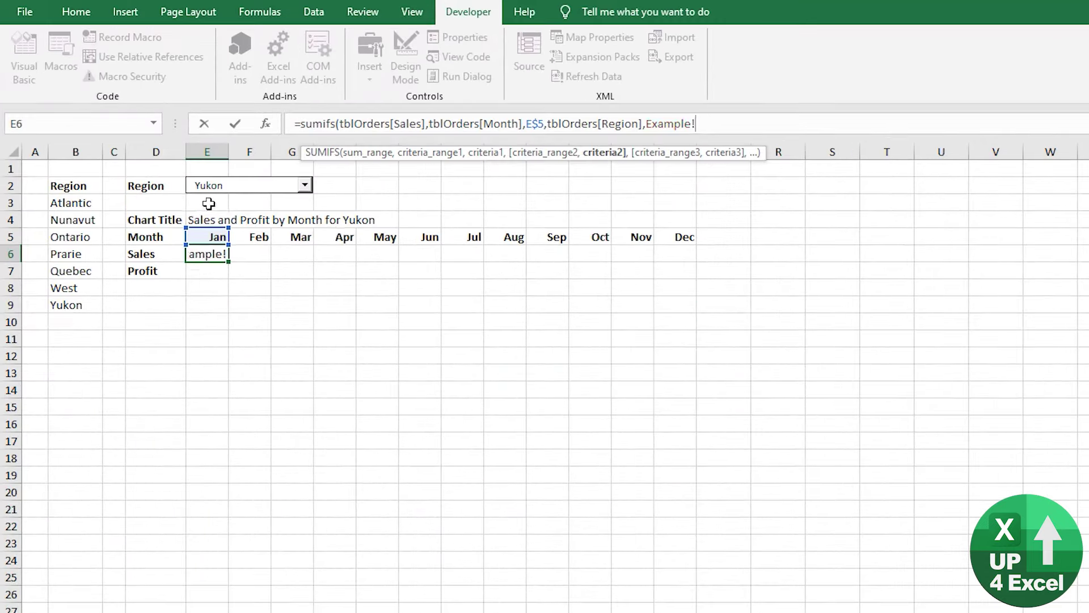
key("Up")
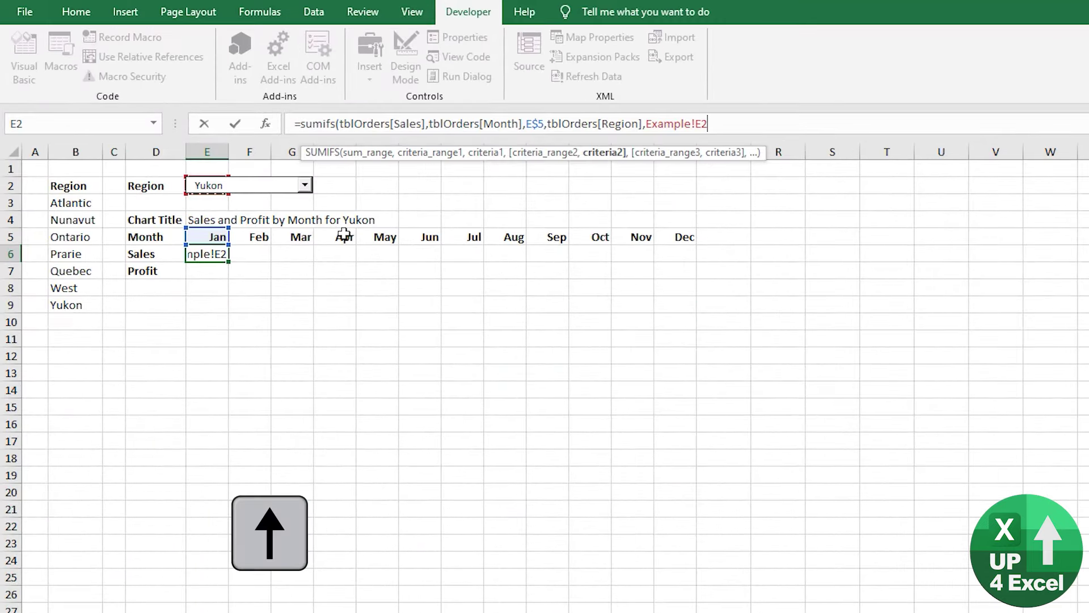
key("F4")
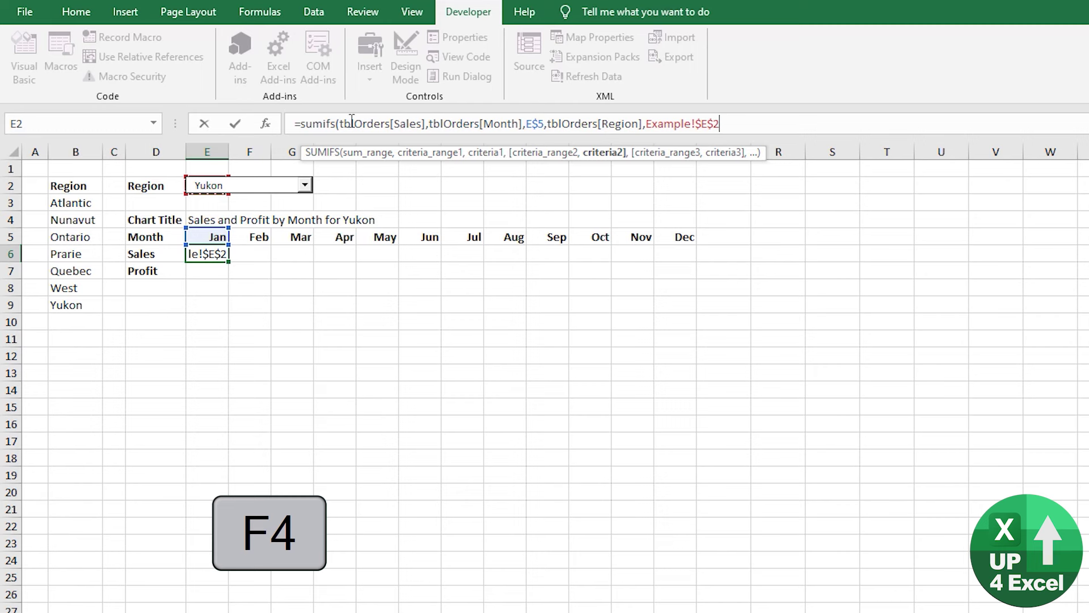
left_click(696, 123)
key("BackSpace")
key("BackSpace")
key("BackSpace")
key("BackSpace")
key("BackSpace")
key("BackSpace")
key("BackSpace")
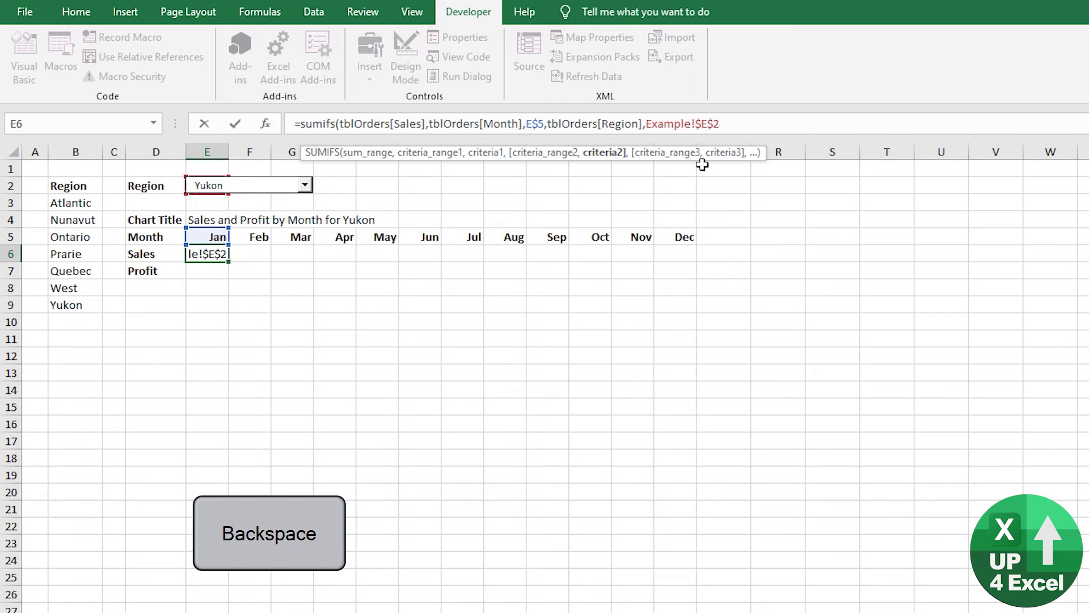
key("BackSpace")
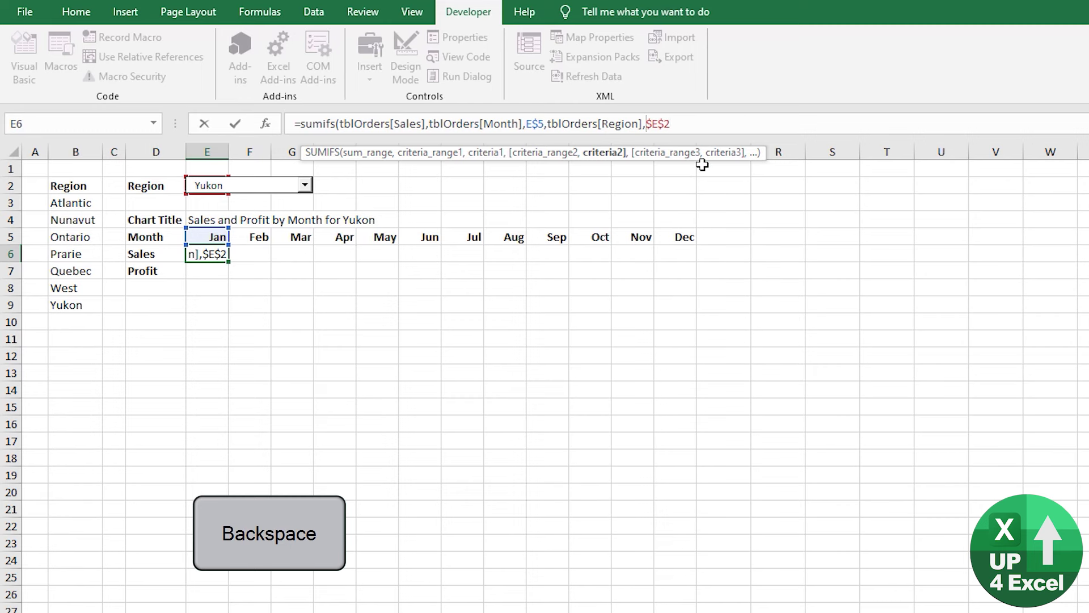
left_click(685, 126)
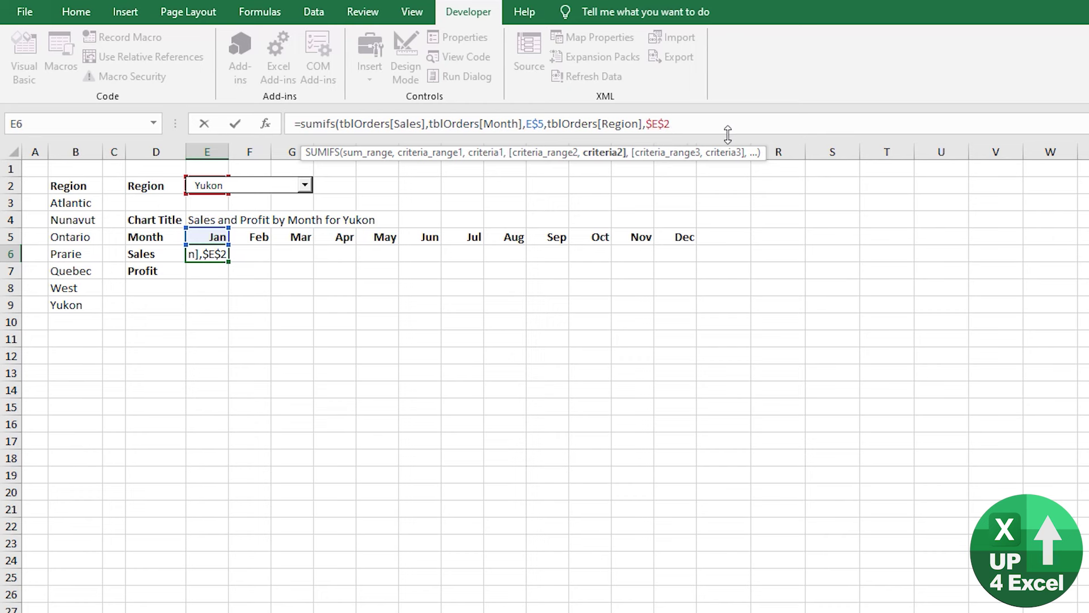
type(")")
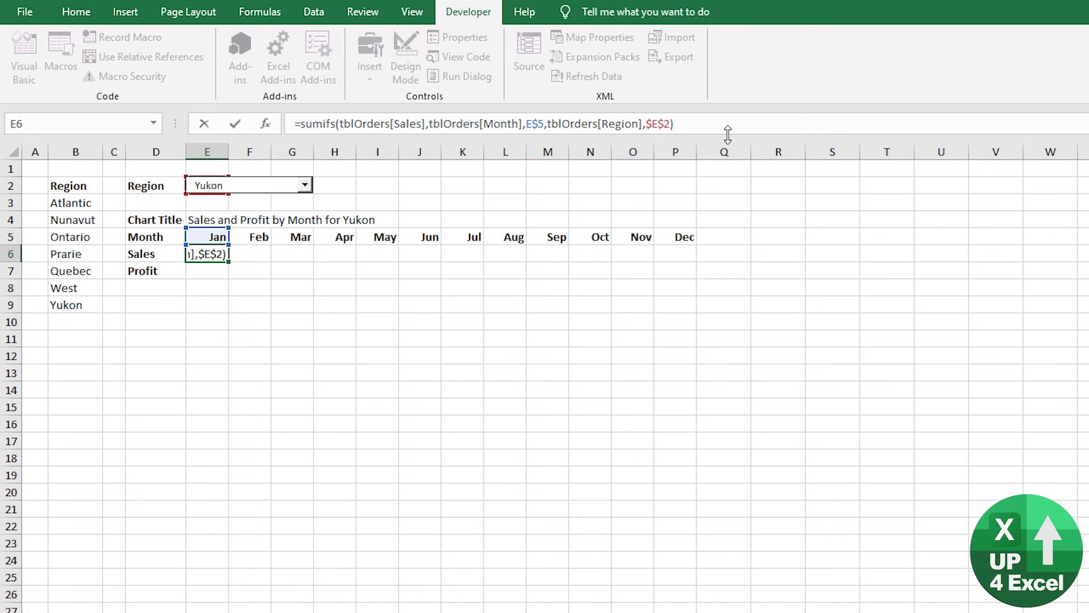
Step: Fill the sales SUMIFS from Jan to Dec, divided by 1000 to show thousands
key("Return")
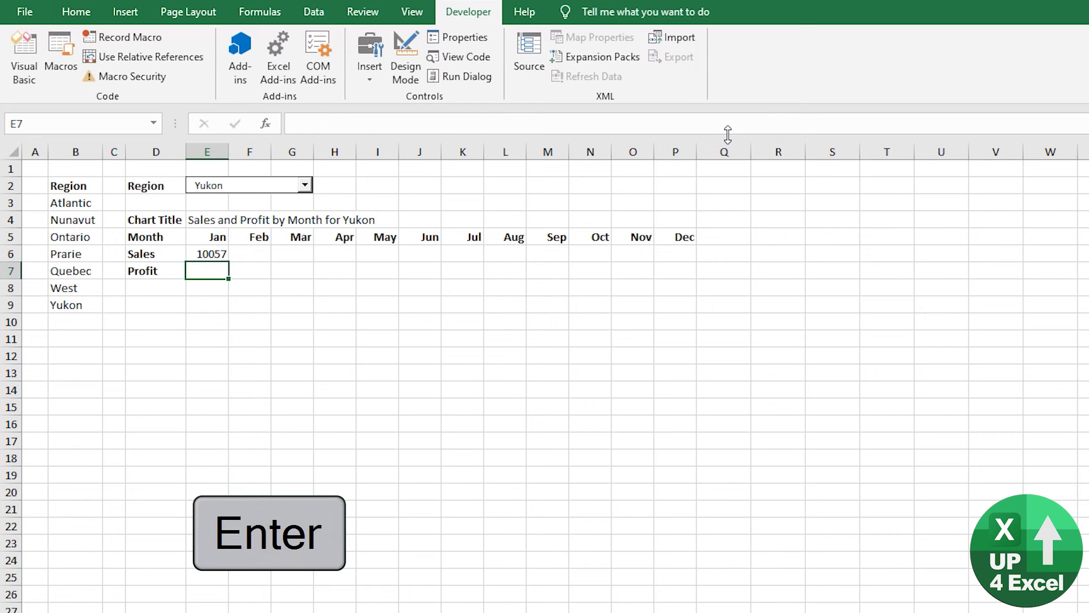
key("Up")
key("ctrl+c")
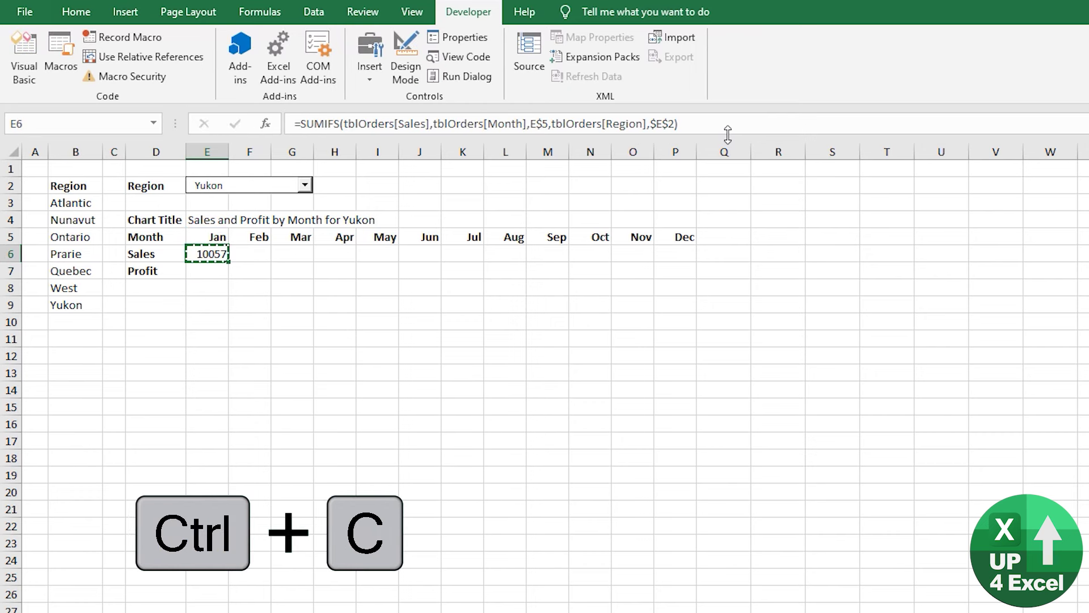
key("shift+Right")
key("shift+Right")
key("shift+Right")
key("shift+Right")
key("shift+Right")
key("shift+Right")
key("shift+Right")
key("shift+Right")
key("shift+Right")
key("shift+Right")
key("shift+Right")
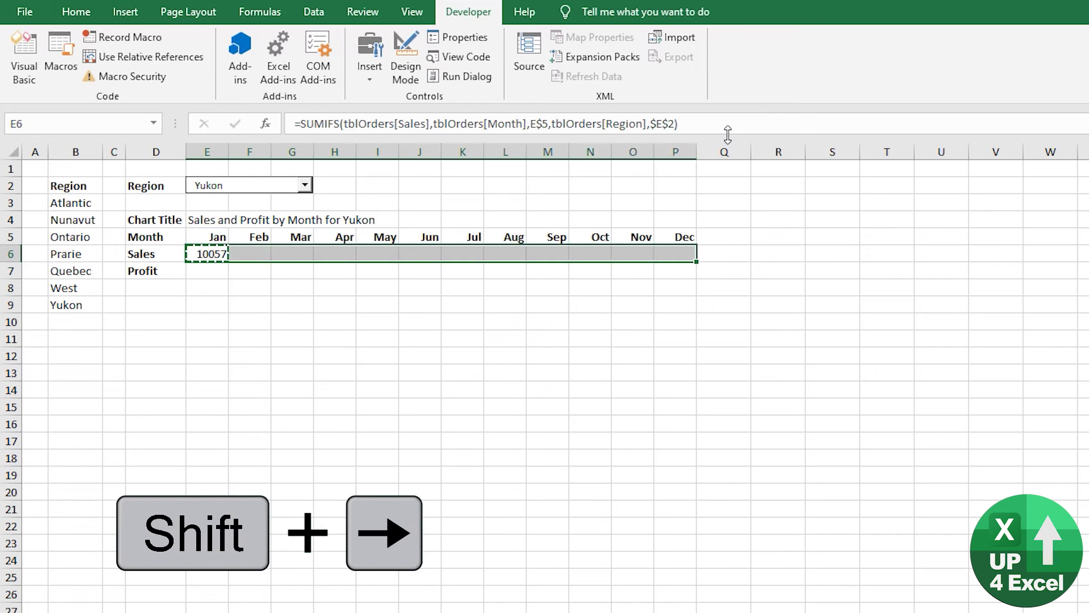
key("ctrl+r")
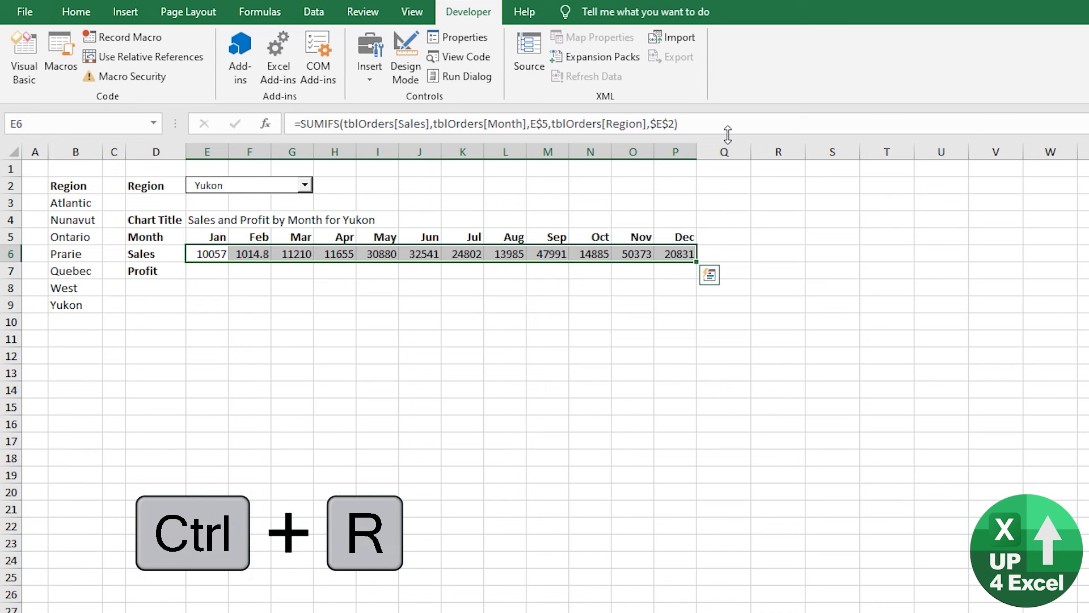
key("Left")
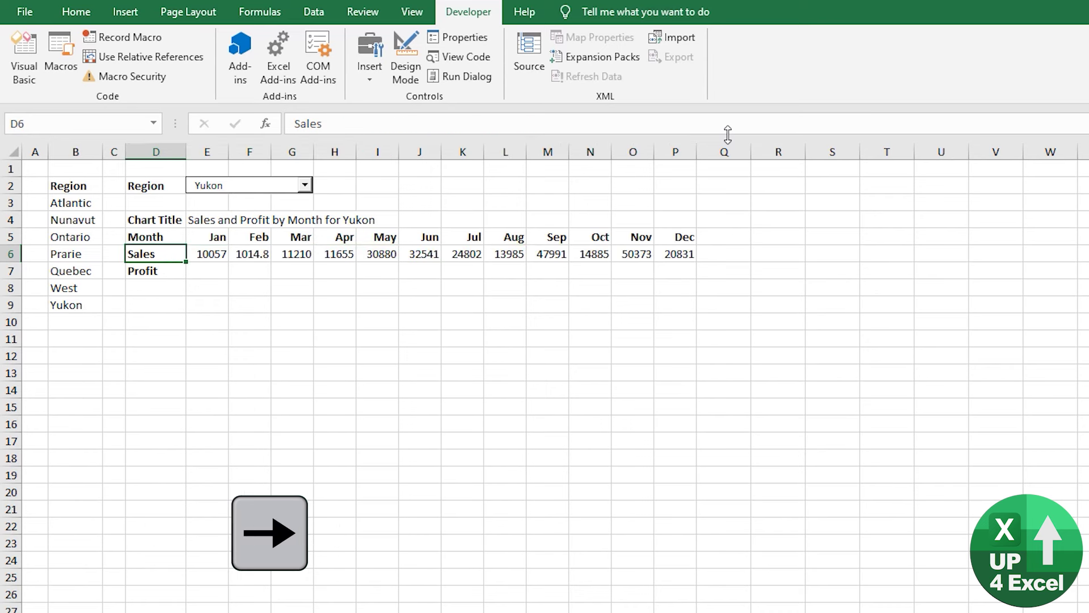
key("Right")
key("F2")
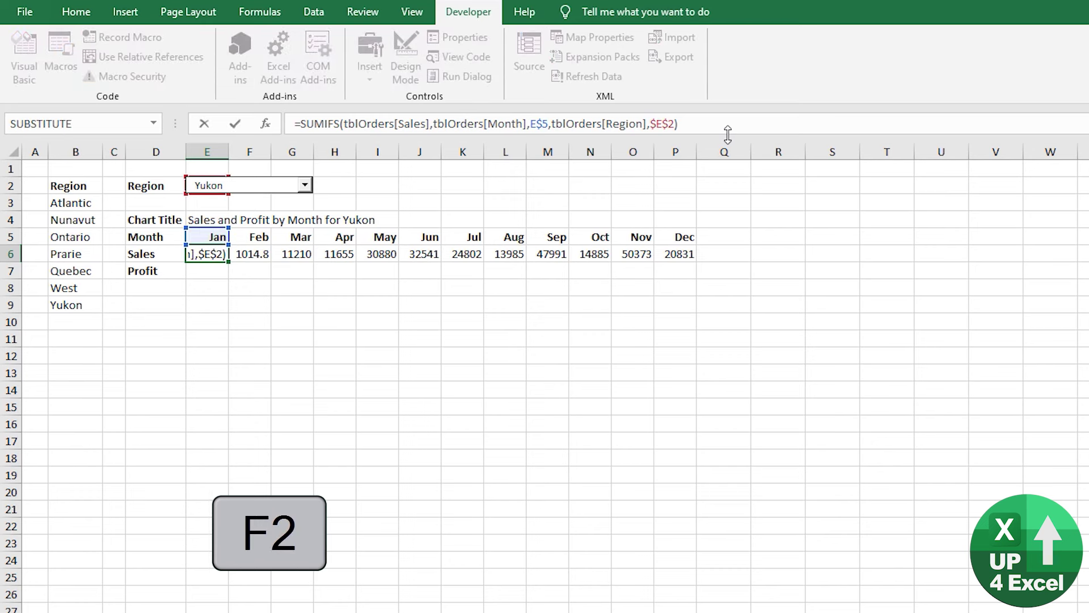
type("/1000")
key("ctrl+Return")
key("ctrl+shift+Right")
key("ctrl+r")
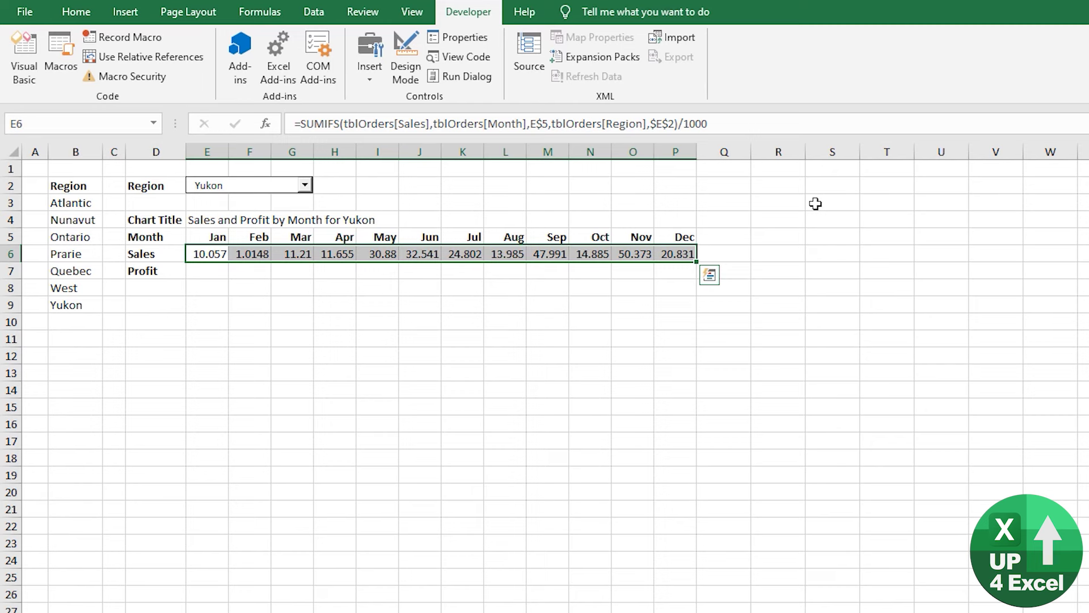
Step: Format the sales row as Number with no decimals
key("ctrl+shift+1")
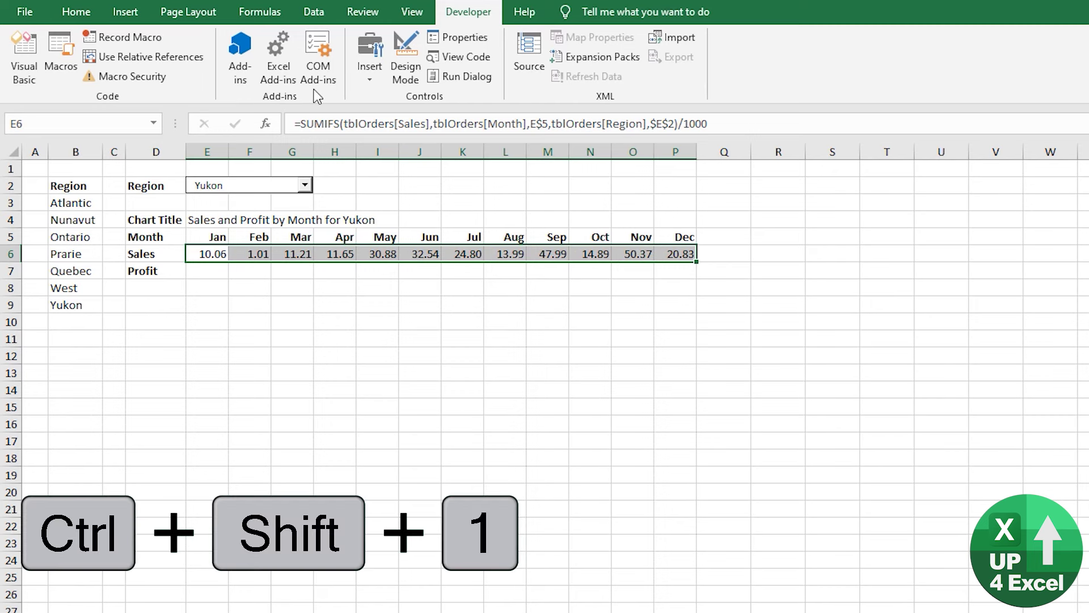
left_click(76, 12)
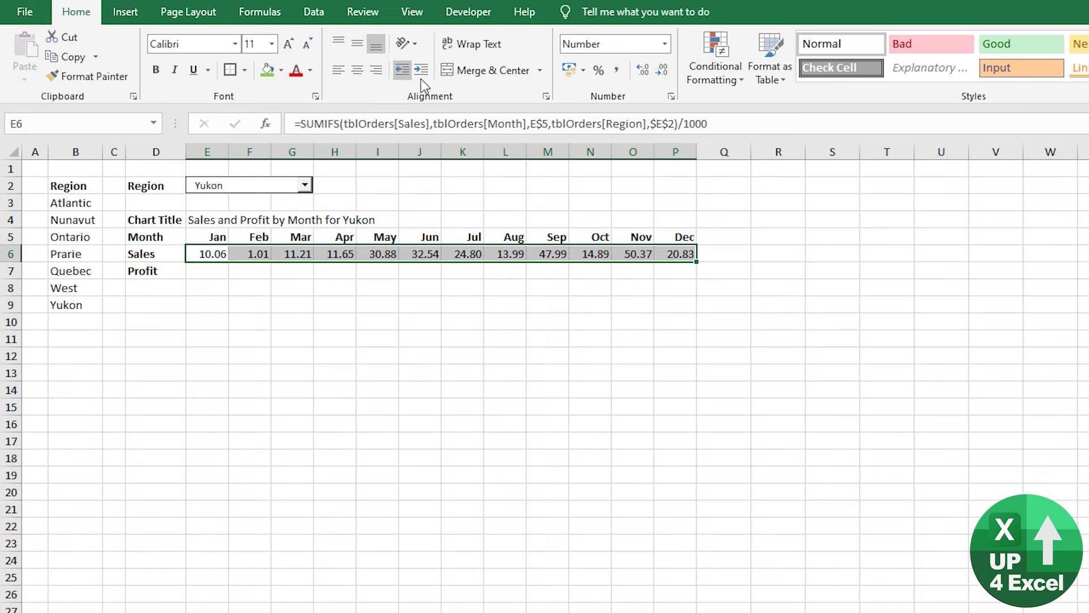
left_click(662, 71)
left_click(662, 71)
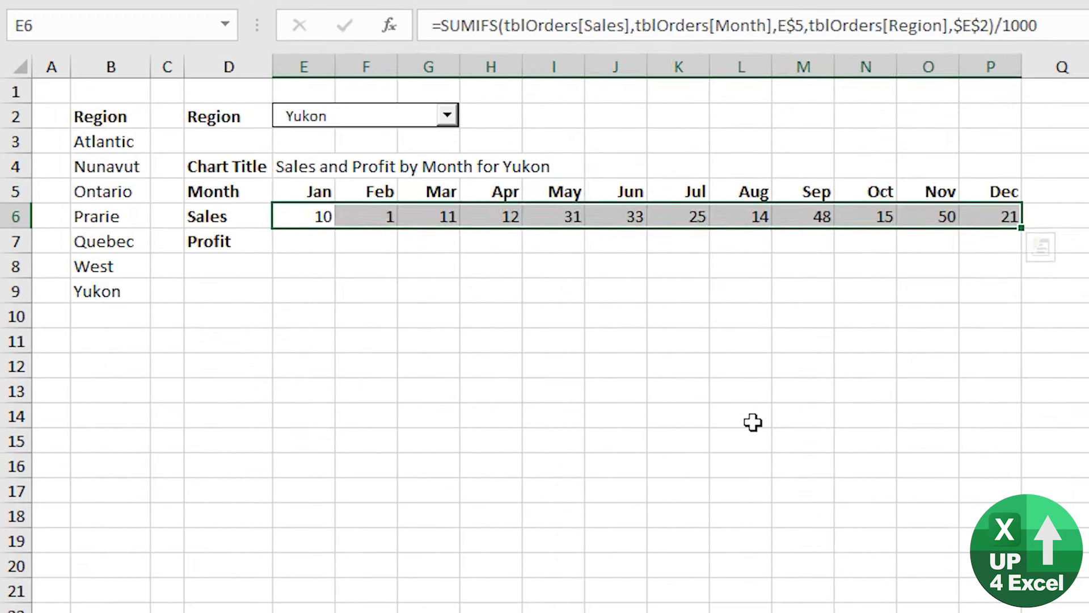
key("Up")
key("Down")
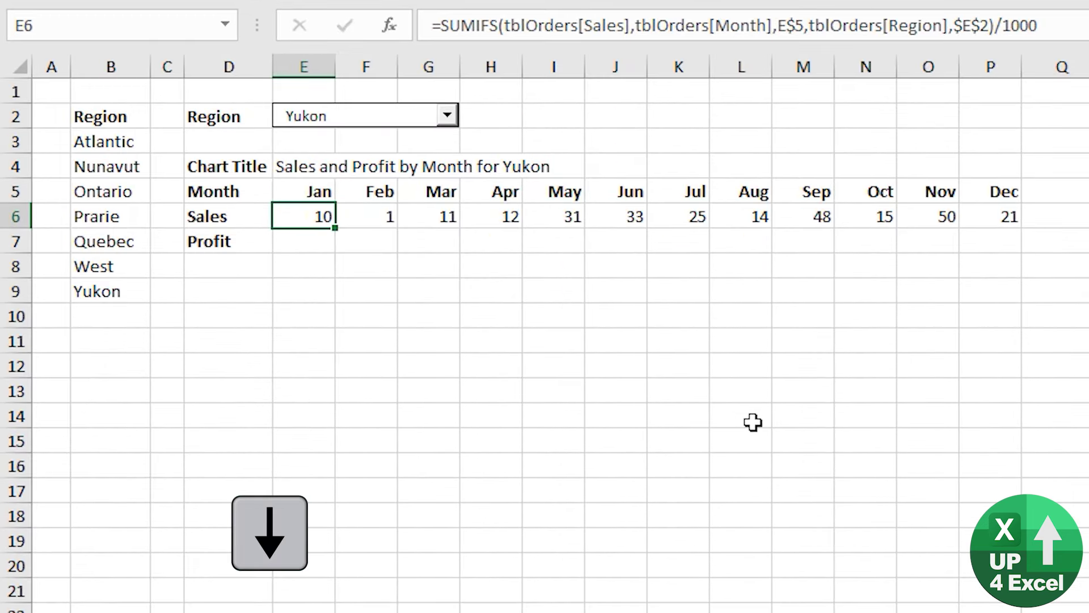
Step: Copy the Jan sales formula to E7 and change tblOrders[Sales] to tblOrders[Profit]
key("ctrl+c")
key("Down")
key("ctrl+v")
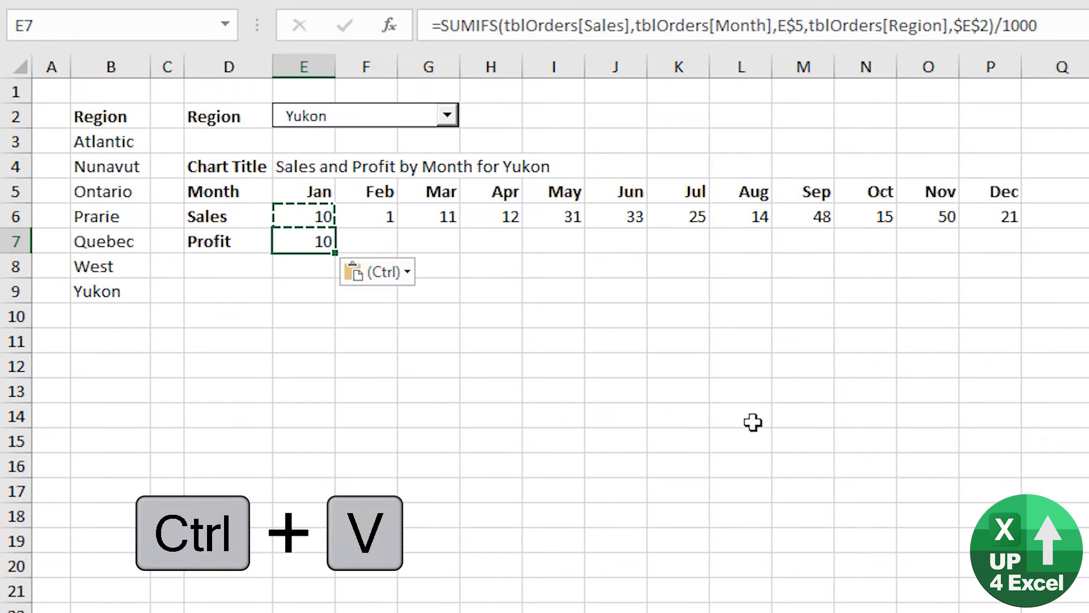
left_click(625, 26)
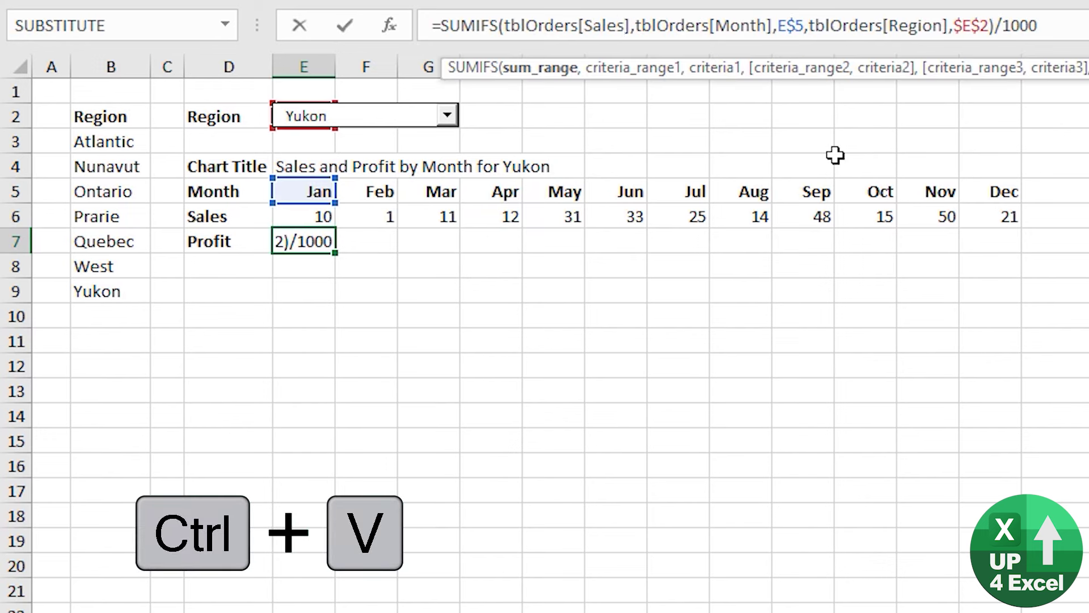
key("shift+Left")
key("shift+Left")
key("shift+Left")
key("shift+Left")
key("shift+Left")
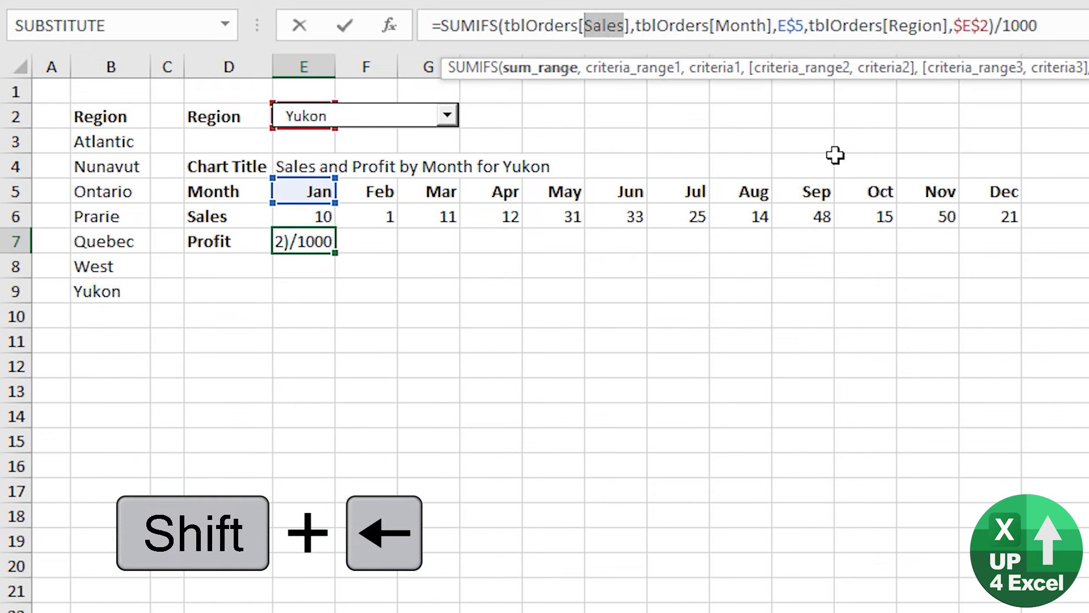
type("profit")
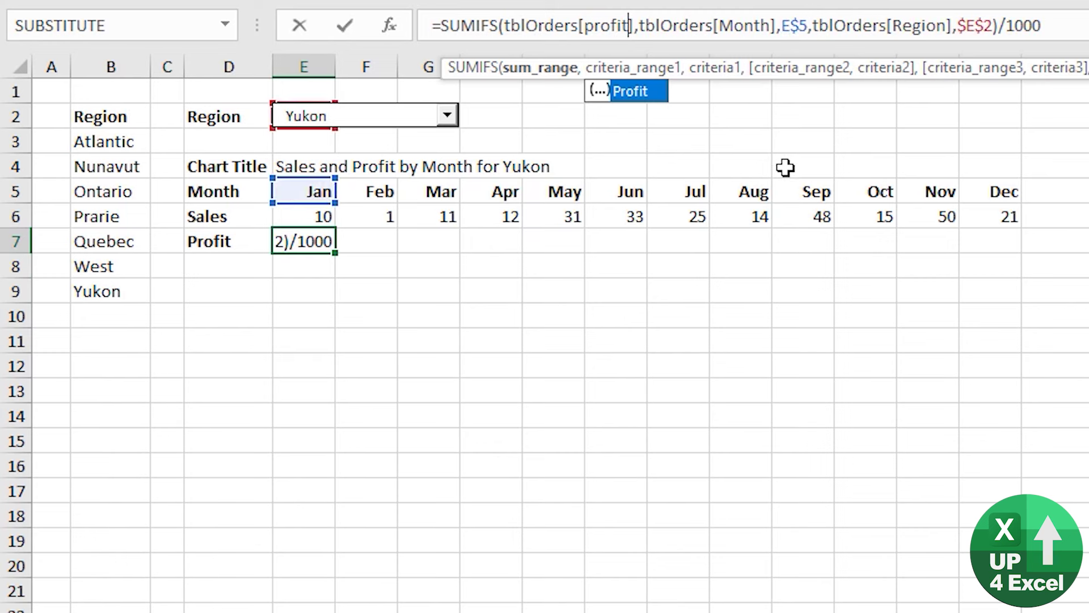
left_click(644, 89)
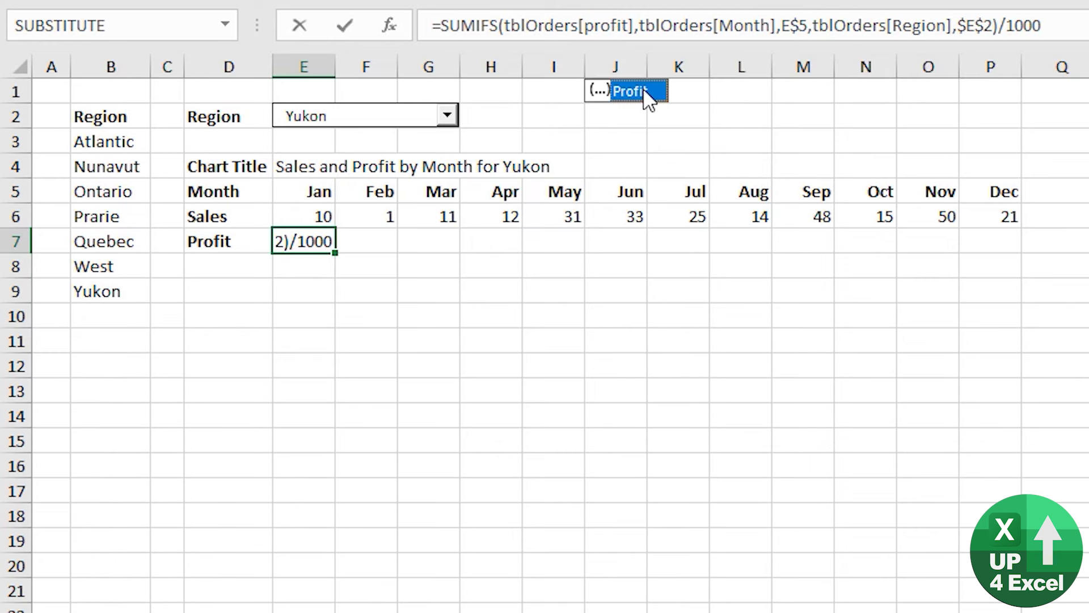
key("Return")
Step: Fill the profit formula across Feb to Dec
key("Up")
key("ctrl+c")
key("shift+Right")
key("shift+Right")
key("shift+Right")
key("shift+Right")
key("shift+Right")
key("shift+Right")
key("shift+Right")
key("shift+Right")
key("shift+Right")
key("shift+Right")
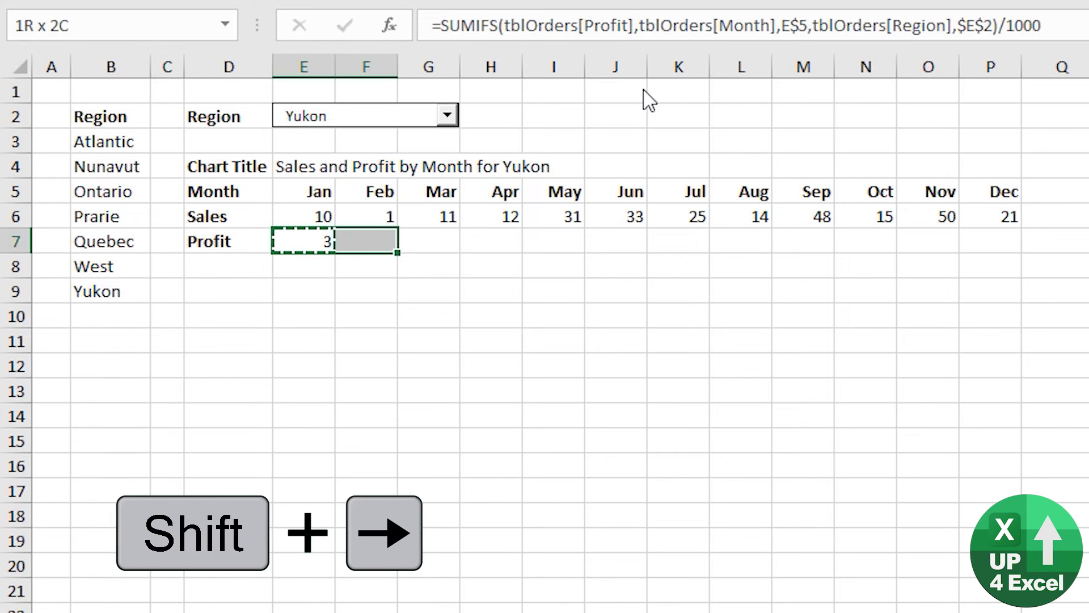
key("shift+Right")
key("ctrl+r")
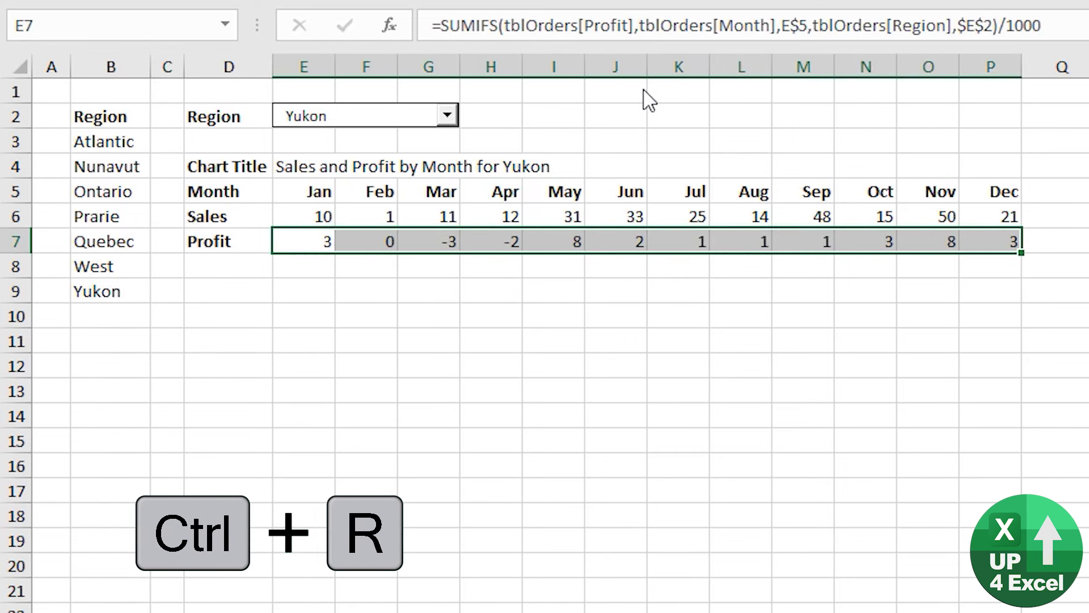
key("Up")
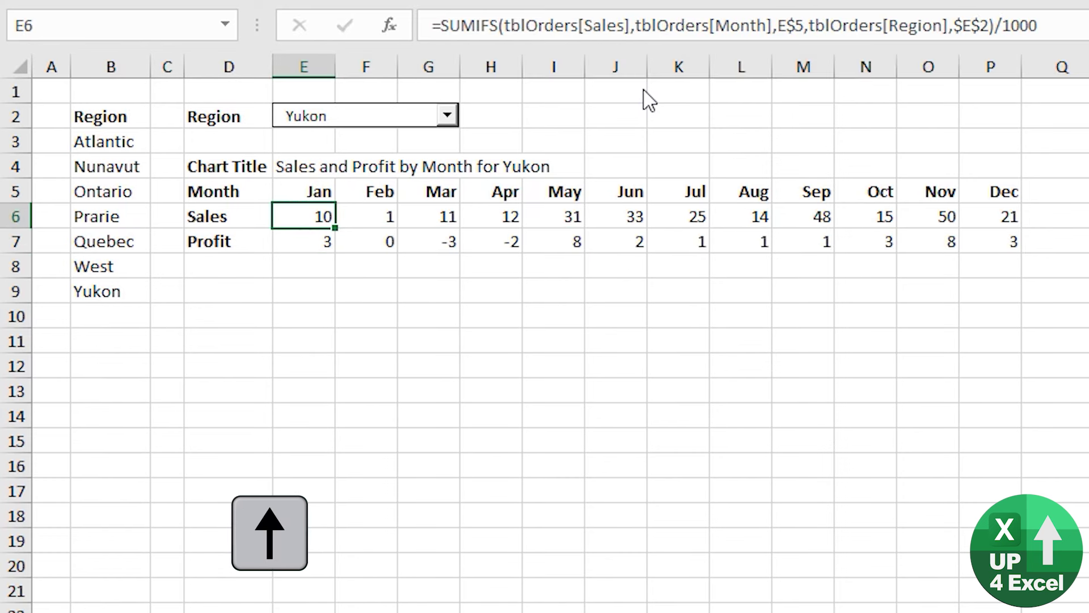
key("ctrl+Right")
key("ctrl+Left")
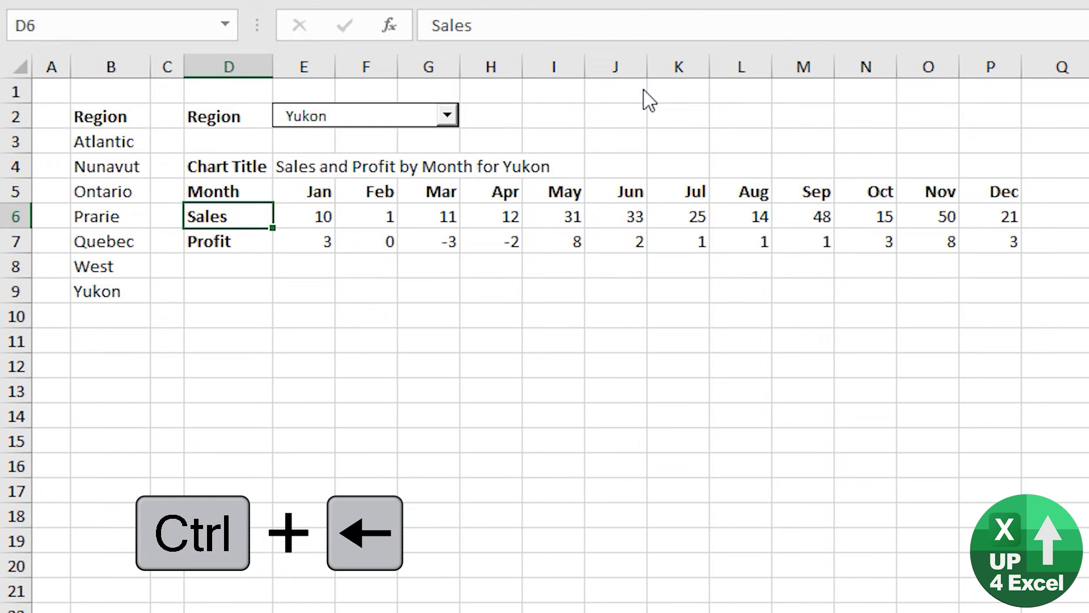
key("Up")
key("Down")
key("Down")
key("Right")
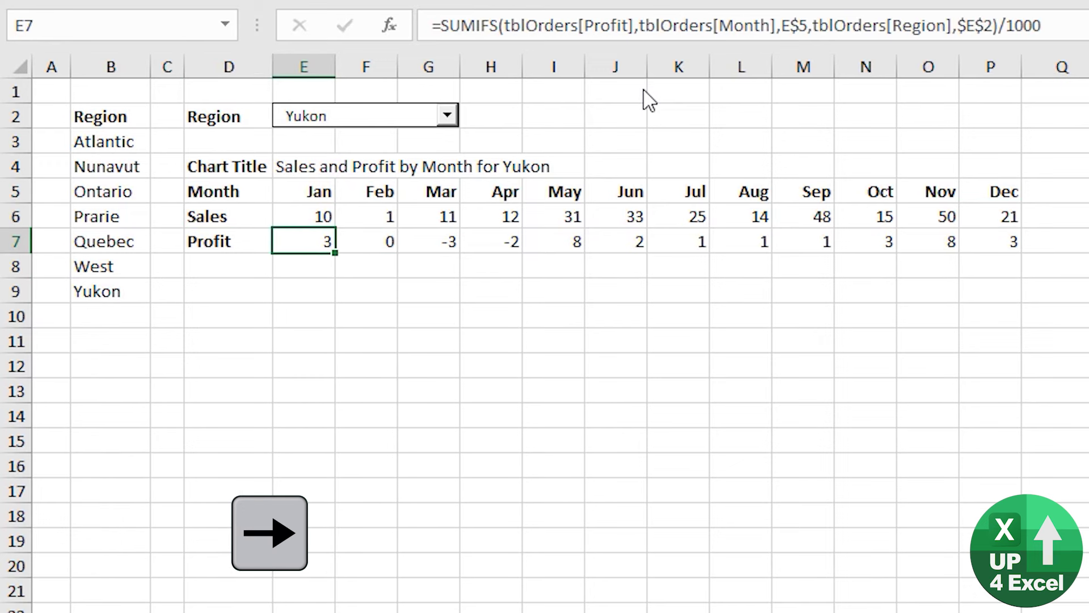
Step: Switch the region drop-down to Nunavut to test the table
left_click(447, 115)
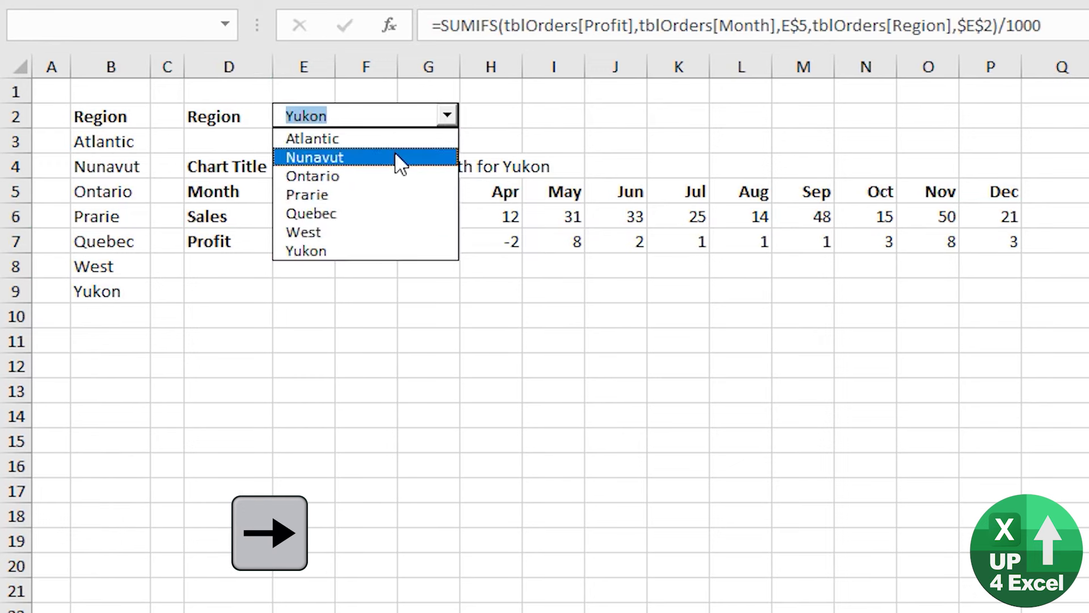
left_click(399, 159)
left_click(447, 115)
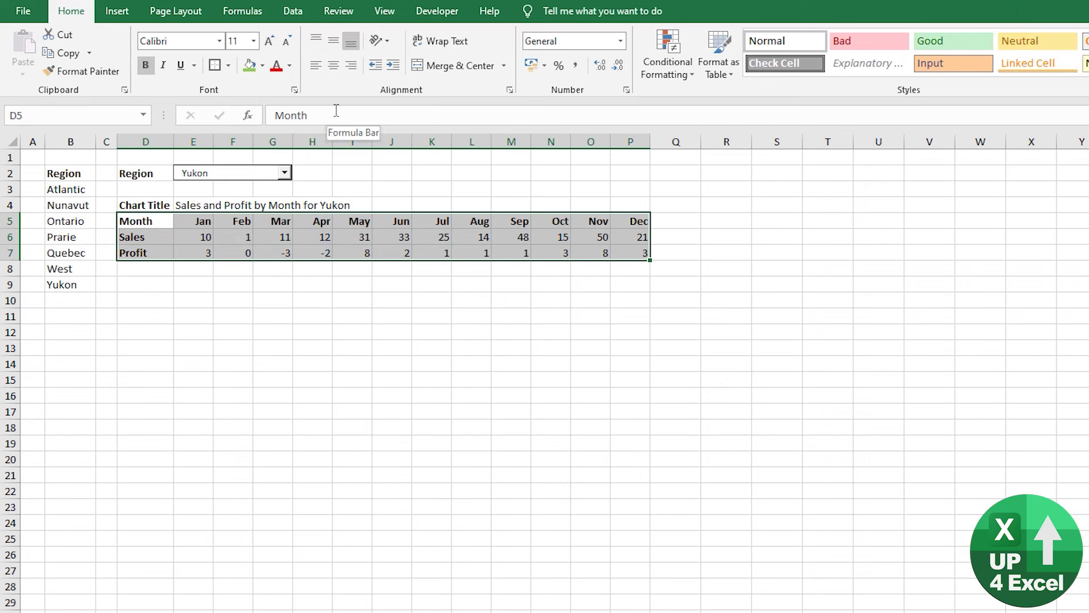
Step: Insert a chart of D5:P7 with Alt+F1, move it below the table and enlarge it
key("alt+F1")
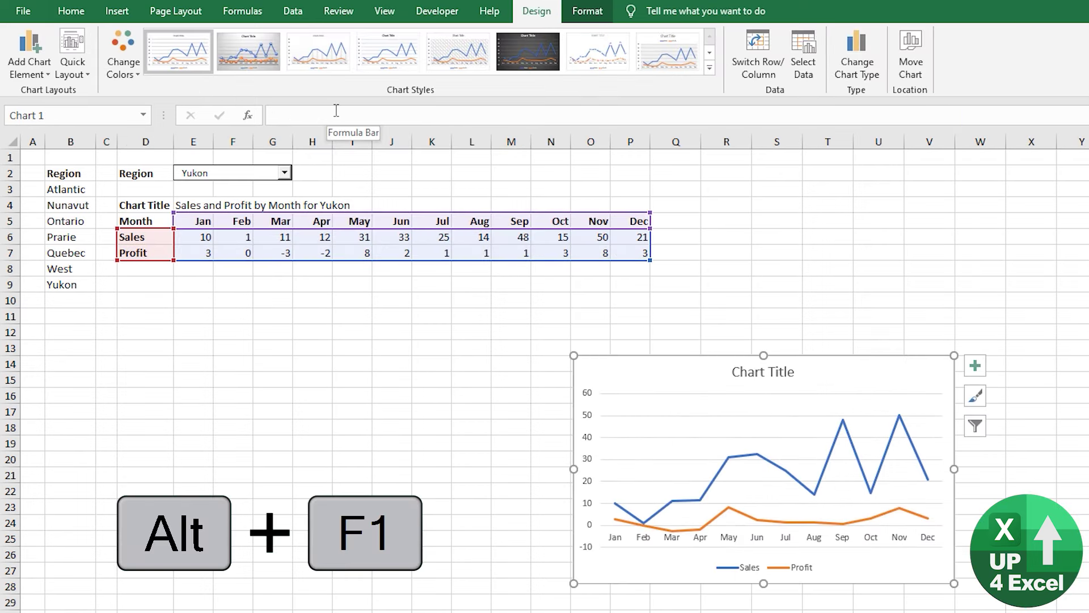
left_click_drag(637, 381, 186, 303)
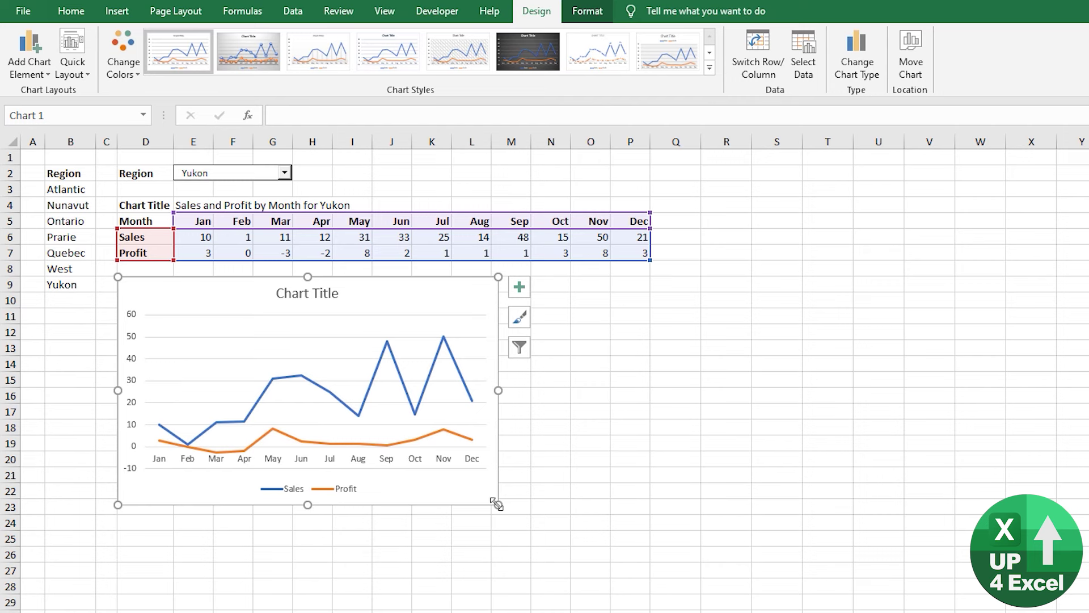
left_click_drag(498, 504, 649, 545)
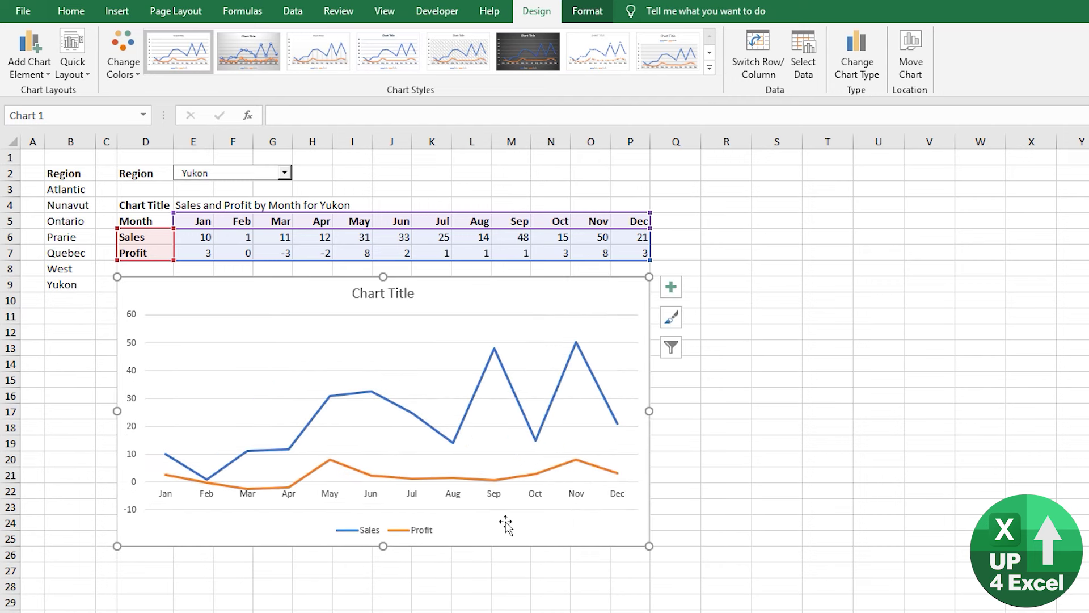
Step: Apply a quick layout, a dark chart style and a different colour palette to the chart
left_click(87, 76)
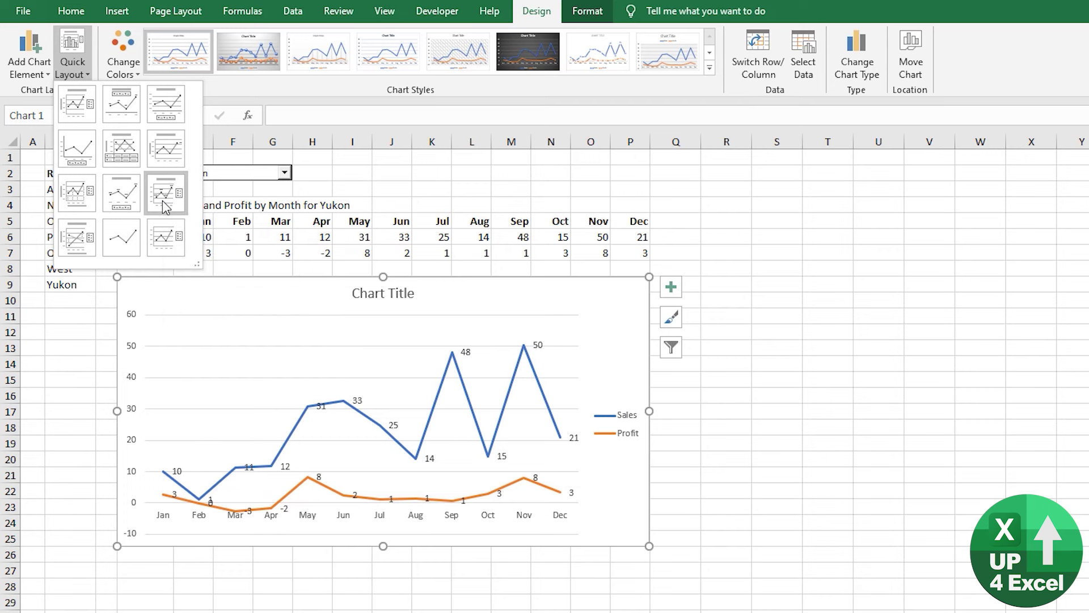
left_click(165, 204)
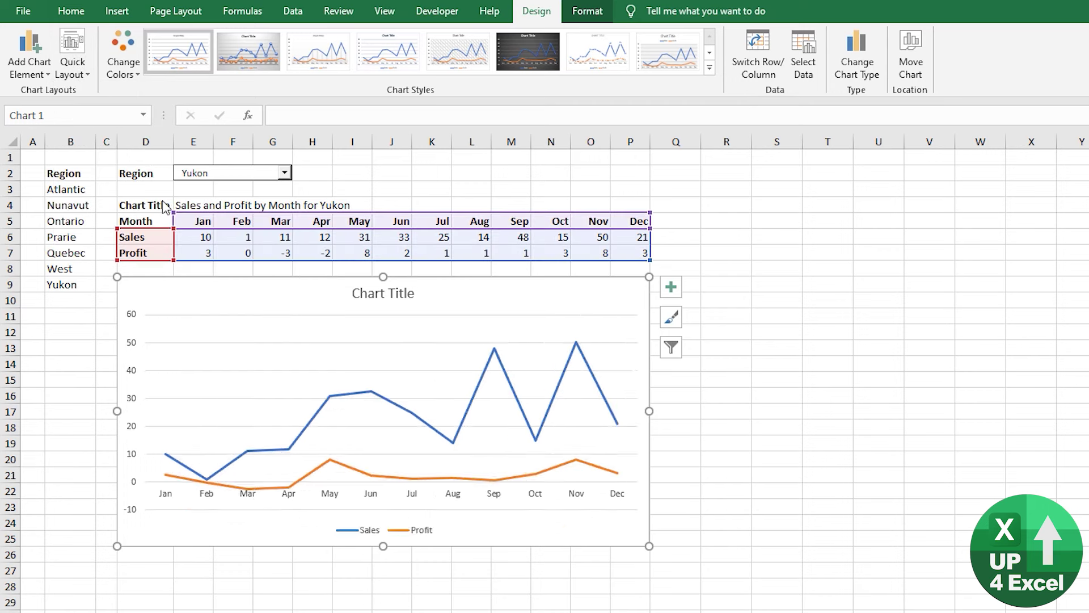
left_click(709, 67)
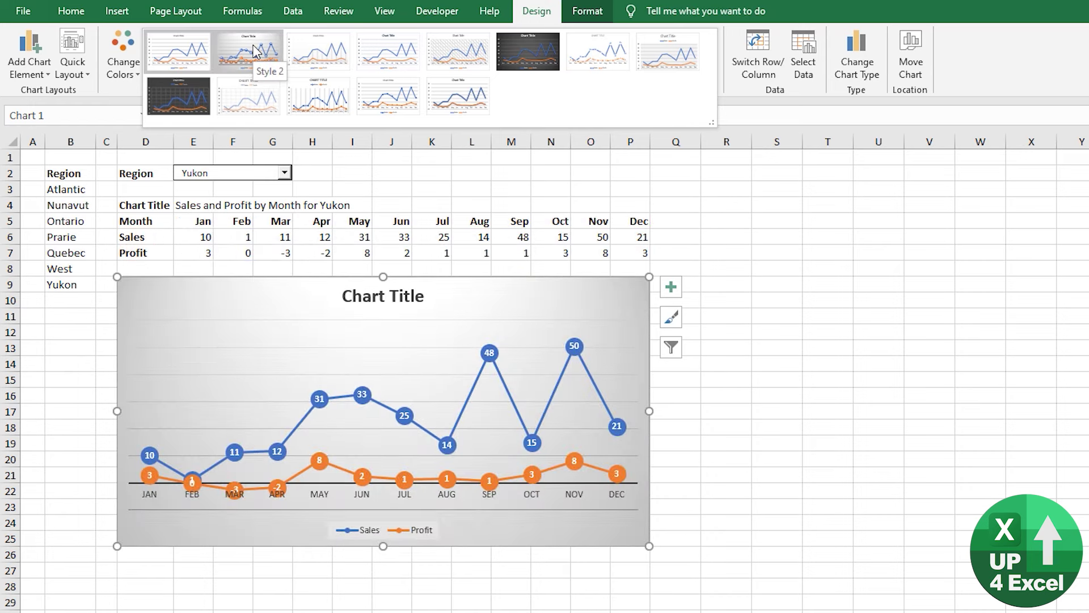
left_click(527, 62)
left_click(120, 73)
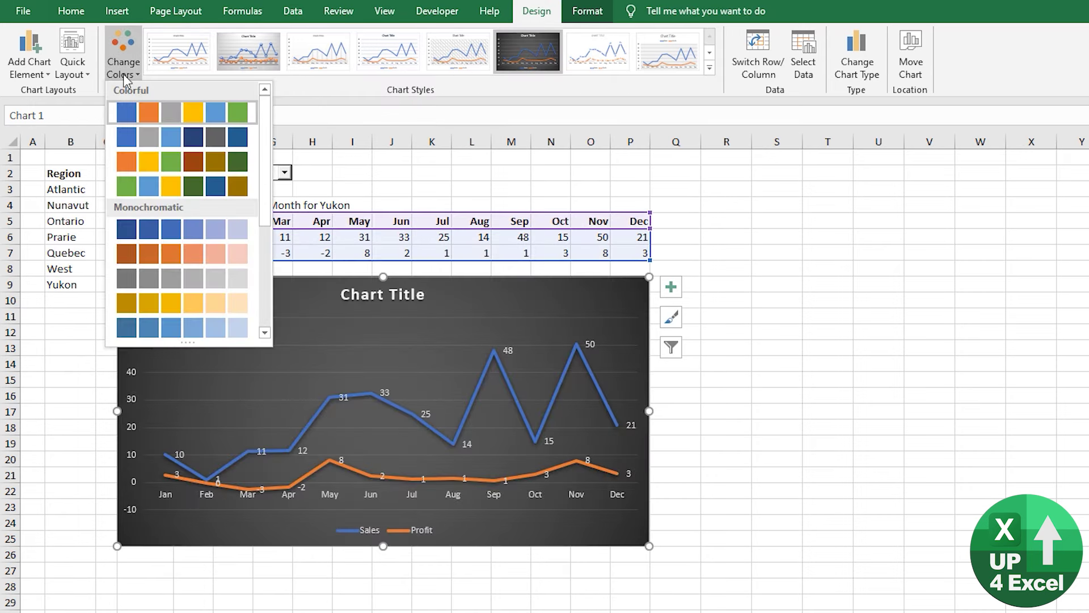
left_click(147, 137)
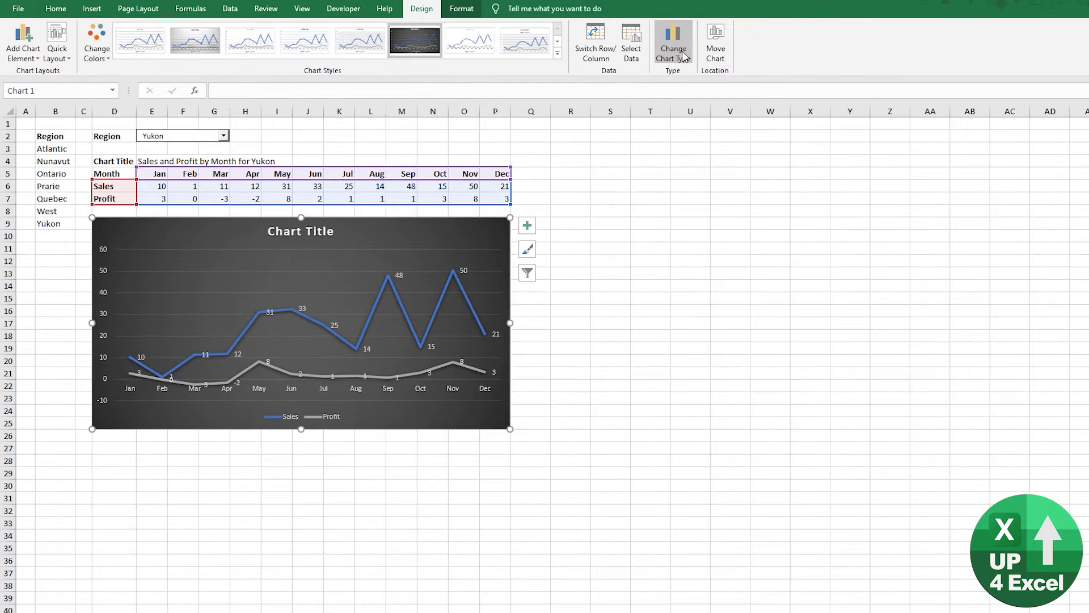
Step: Change the chart type to Clustered Column
left_click(678, 54)
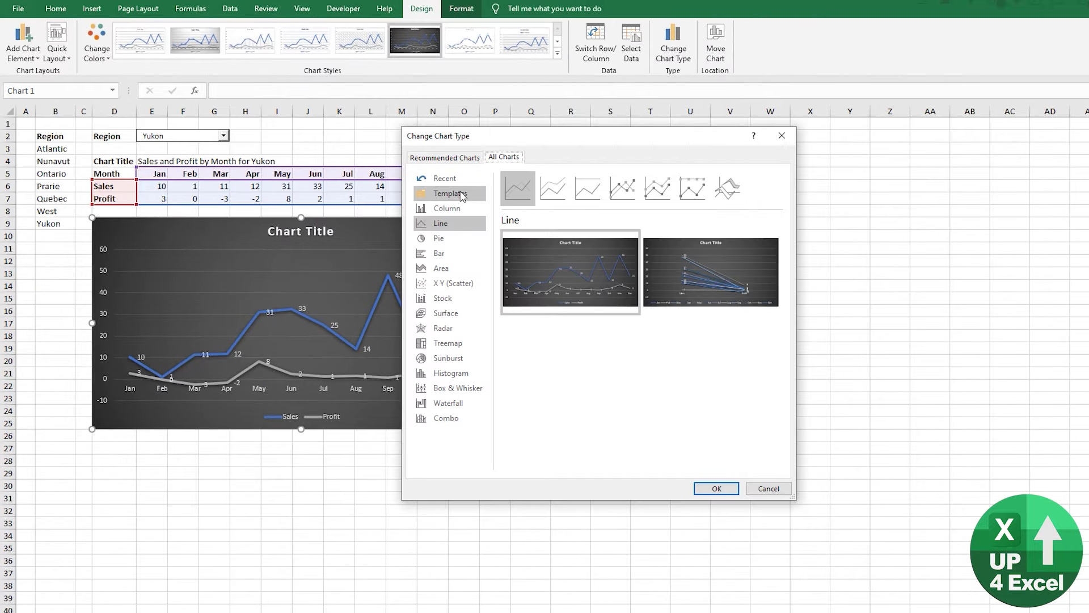
left_click(458, 209)
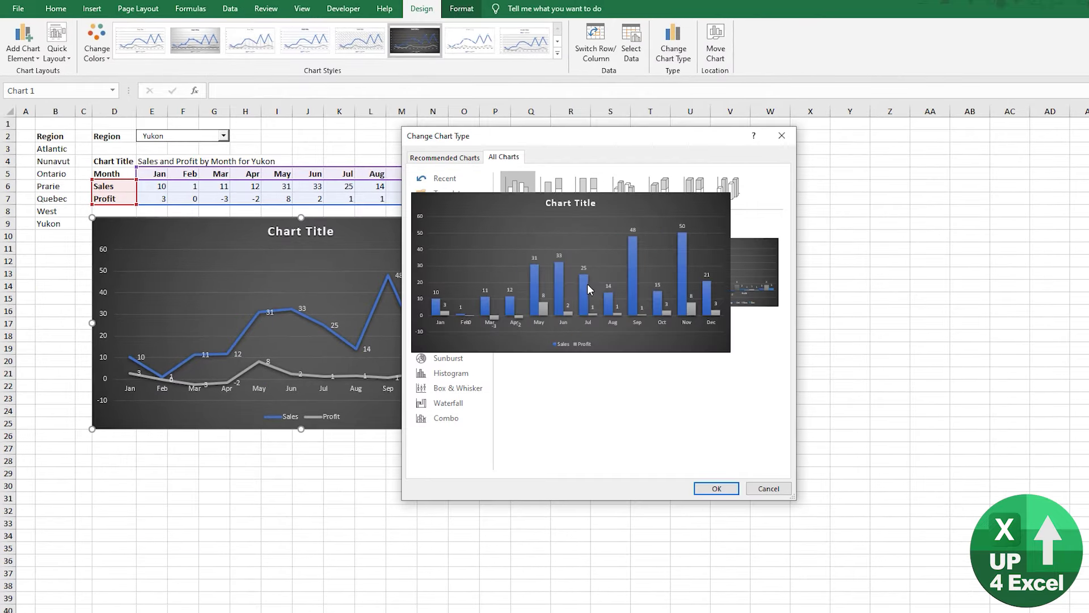
left_click(717, 488)
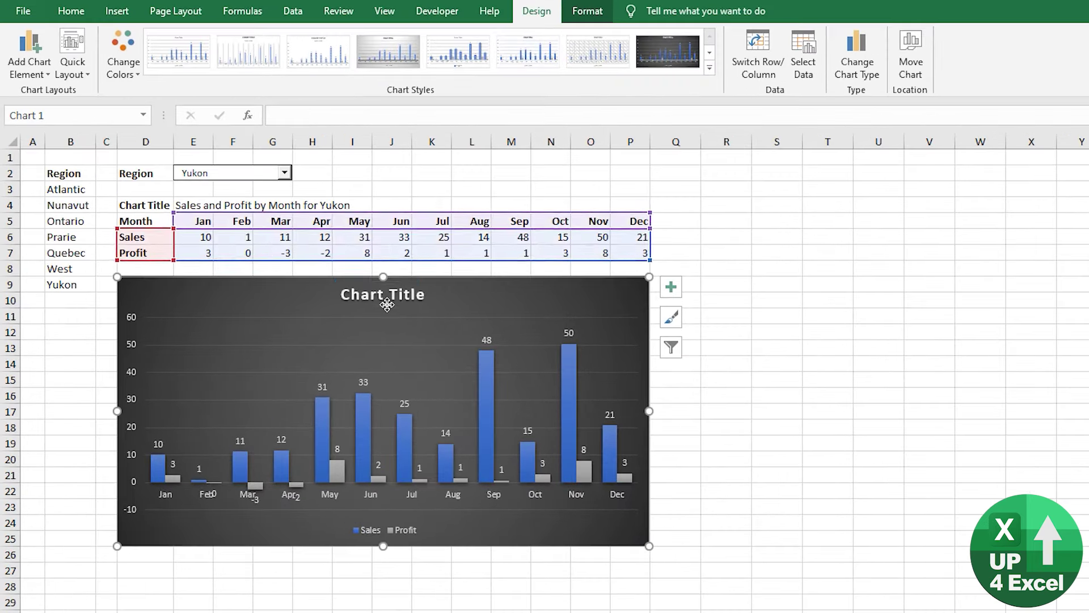
Step: Set the chart title to =E4 so it reads Sales and Profit by Month for Yukon
left_click(304, 239)
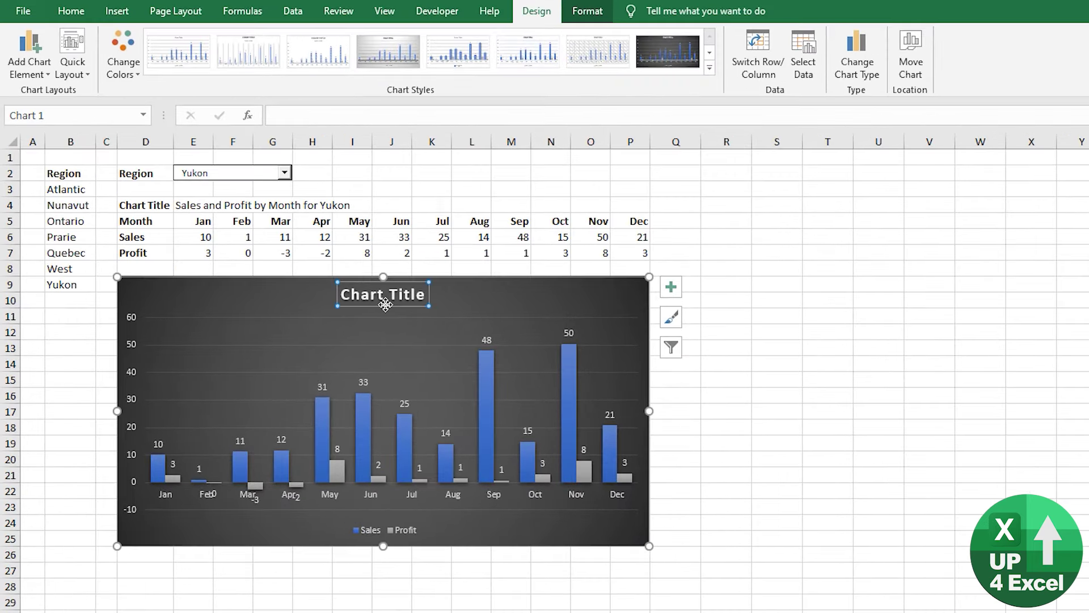
type("=")
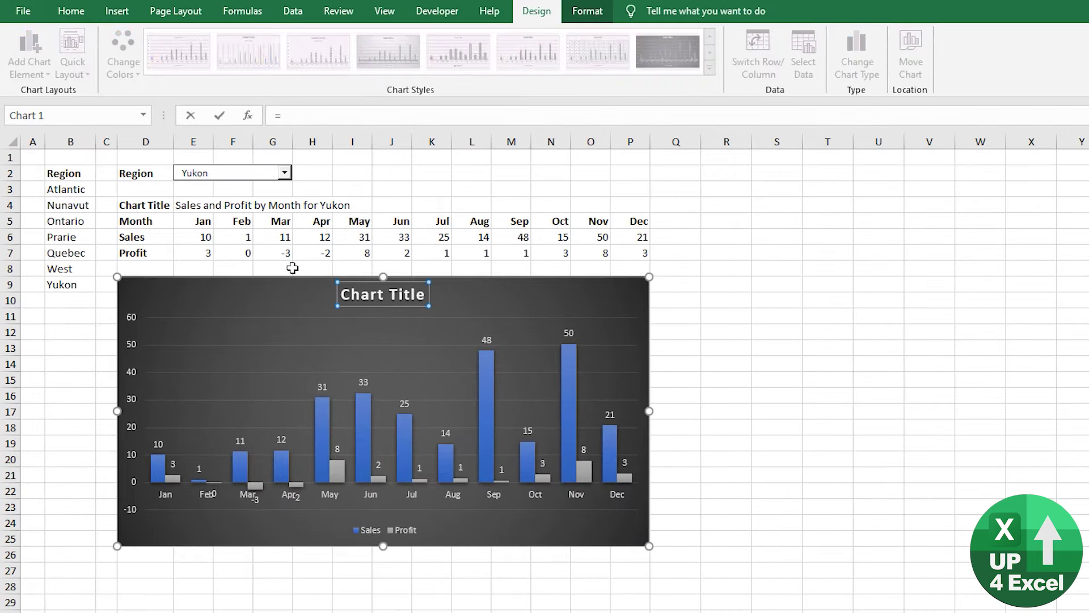
left_click(190, 206)
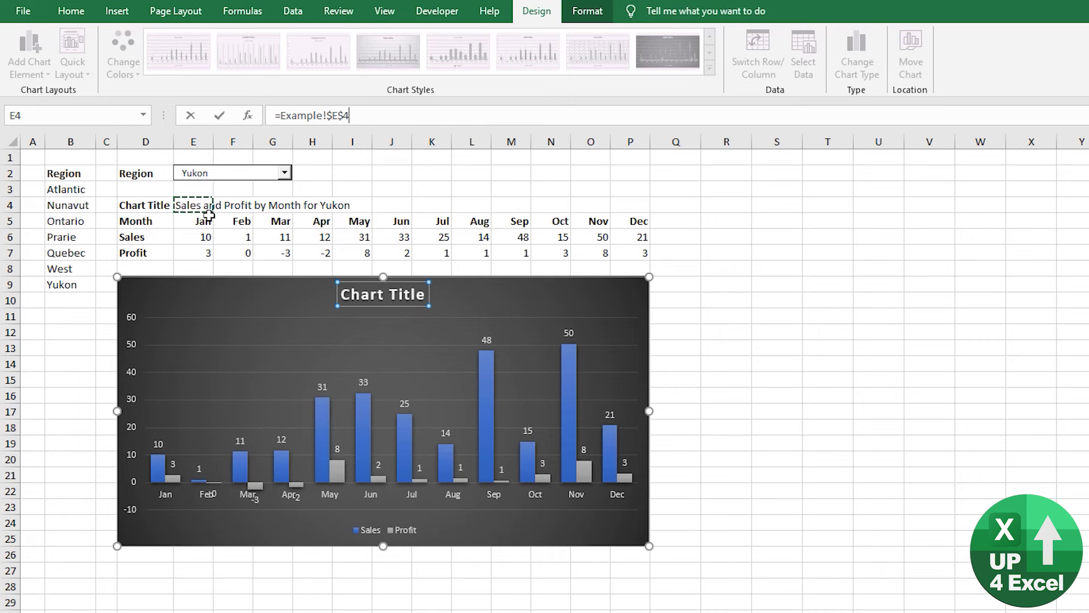
key("Return")
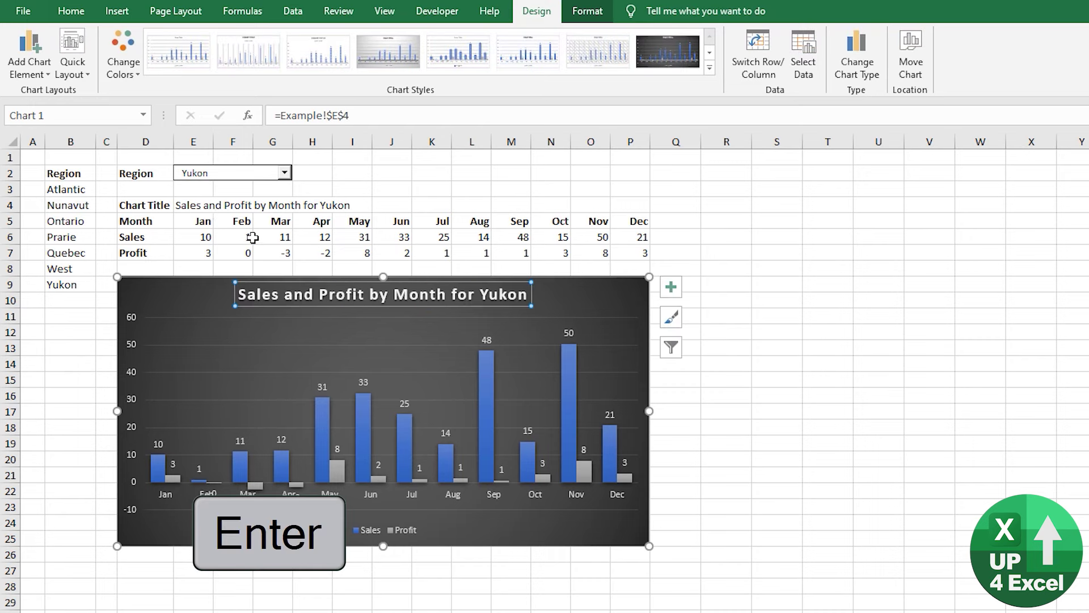
left_click(209, 205)
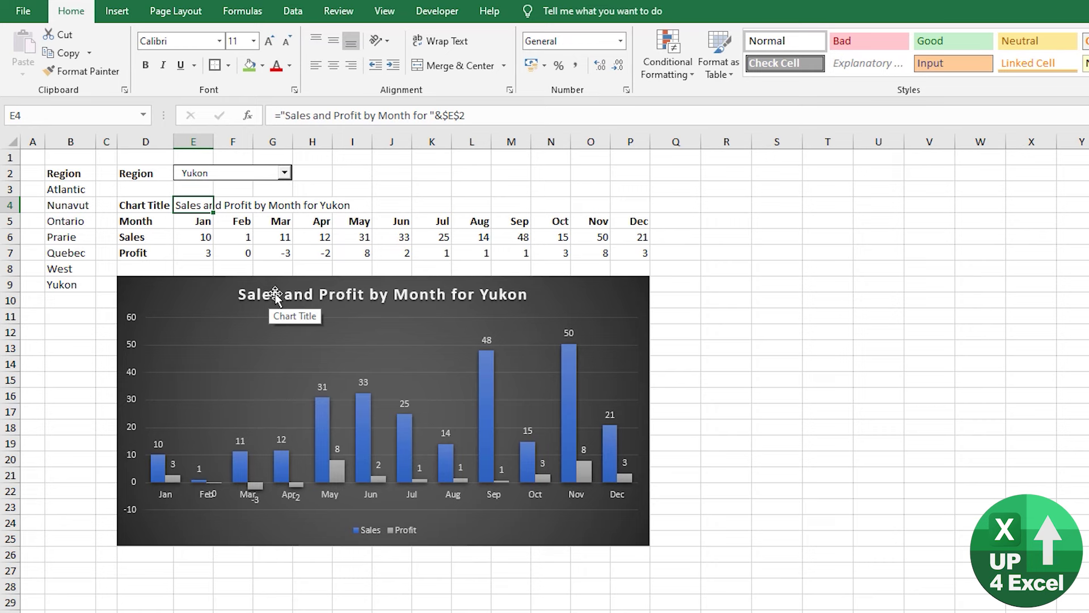
Step: Move the title left, delete the vertical axis and place the legend top-right
left_click_drag(268, 295, 160, 295)
key("Delete")
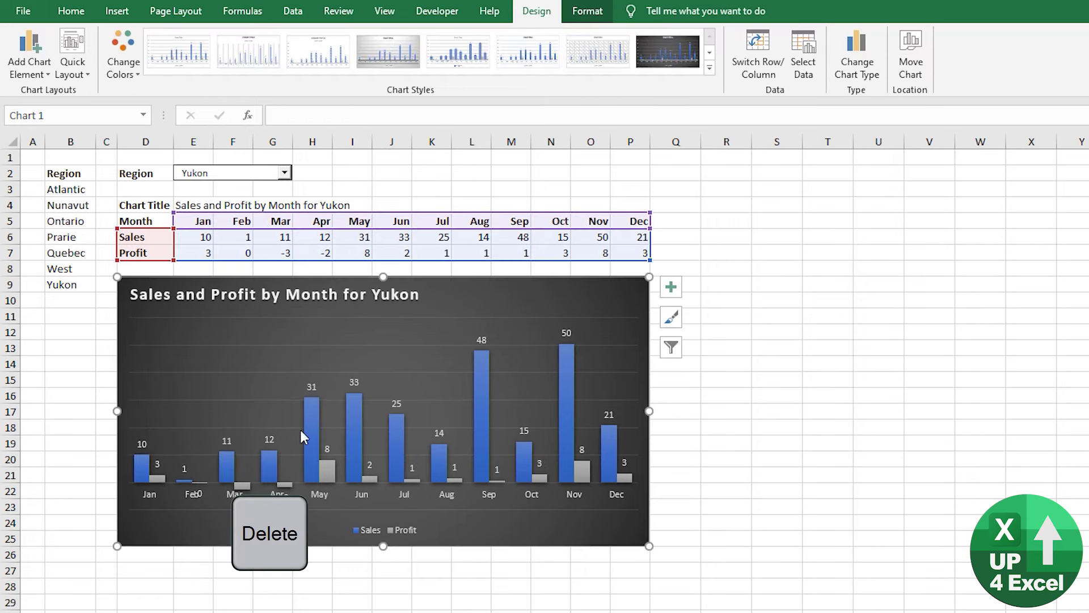
left_click(395, 533)
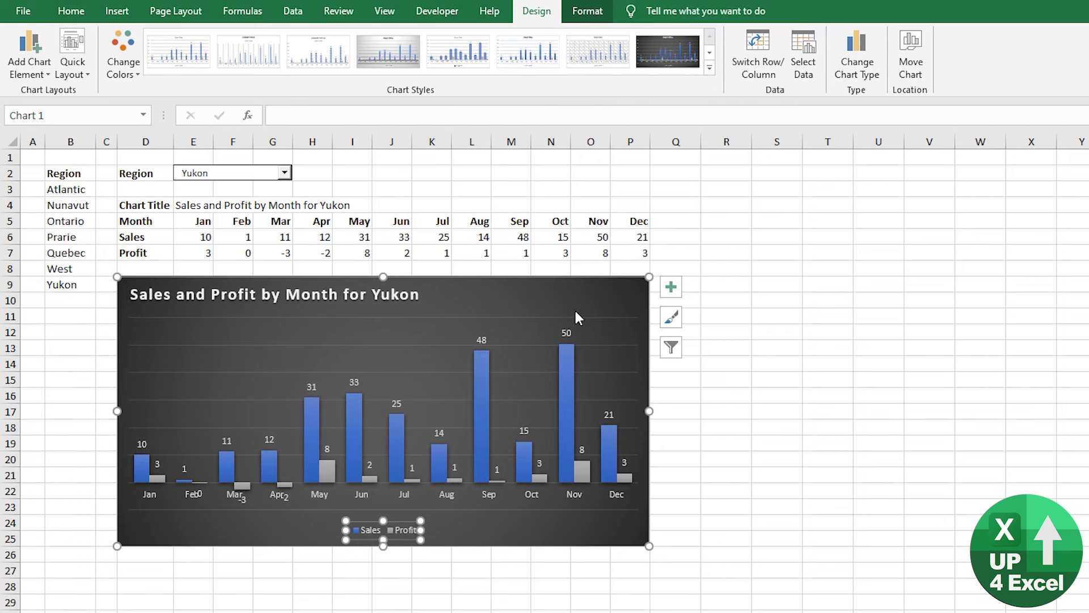
left_click_drag(404, 533, 620, 296)
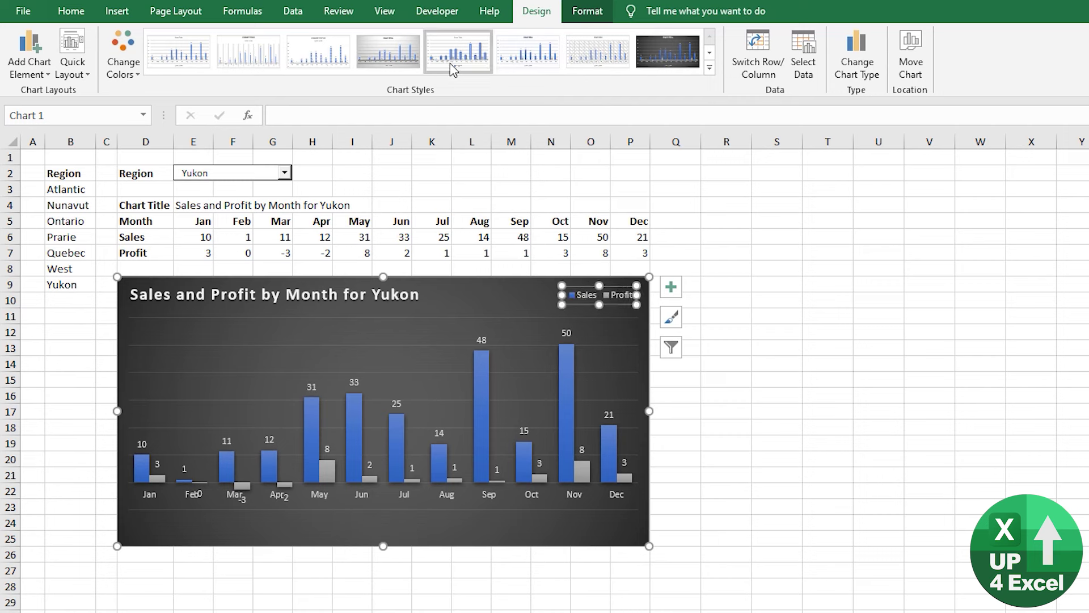
Step: Enlarge the chart title to 18 pt and the legend text to 14 pt
left_click(69, 10)
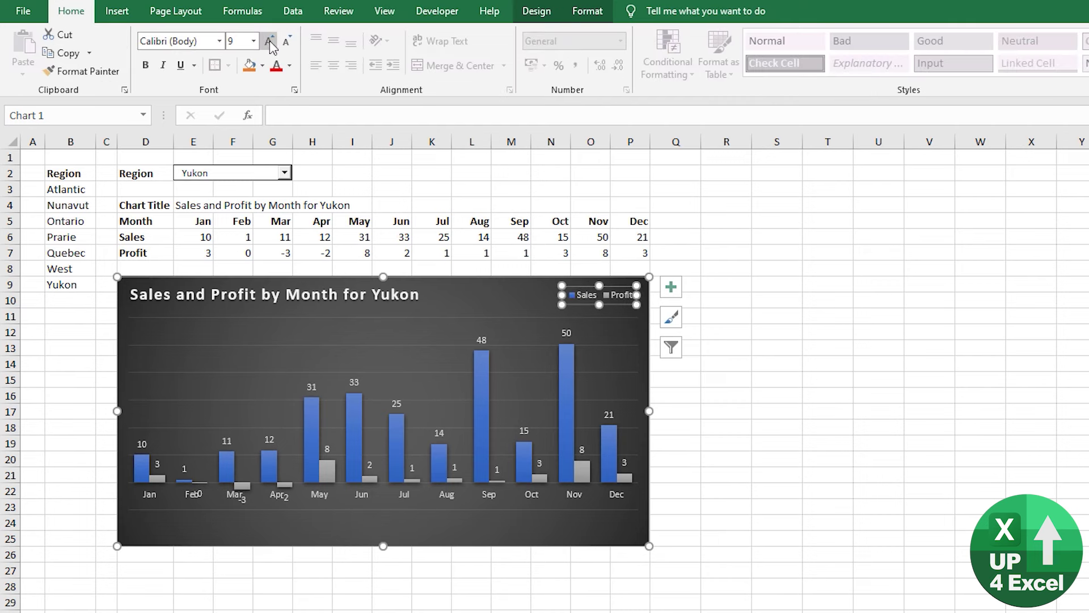
left_click(269, 41)
left_click(268, 41)
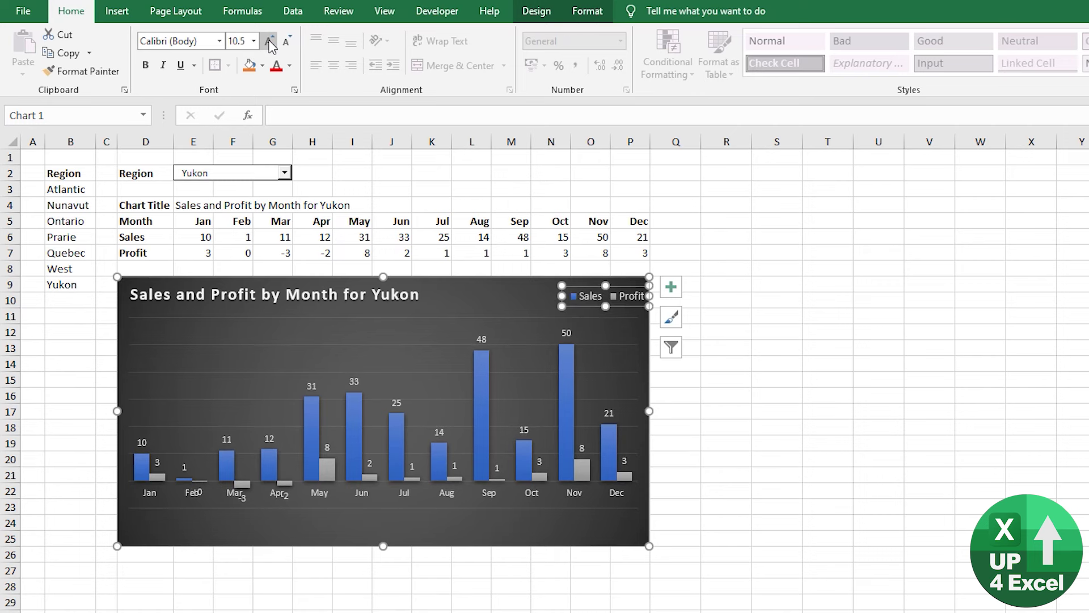
left_click(408, 294)
left_click(269, 41)
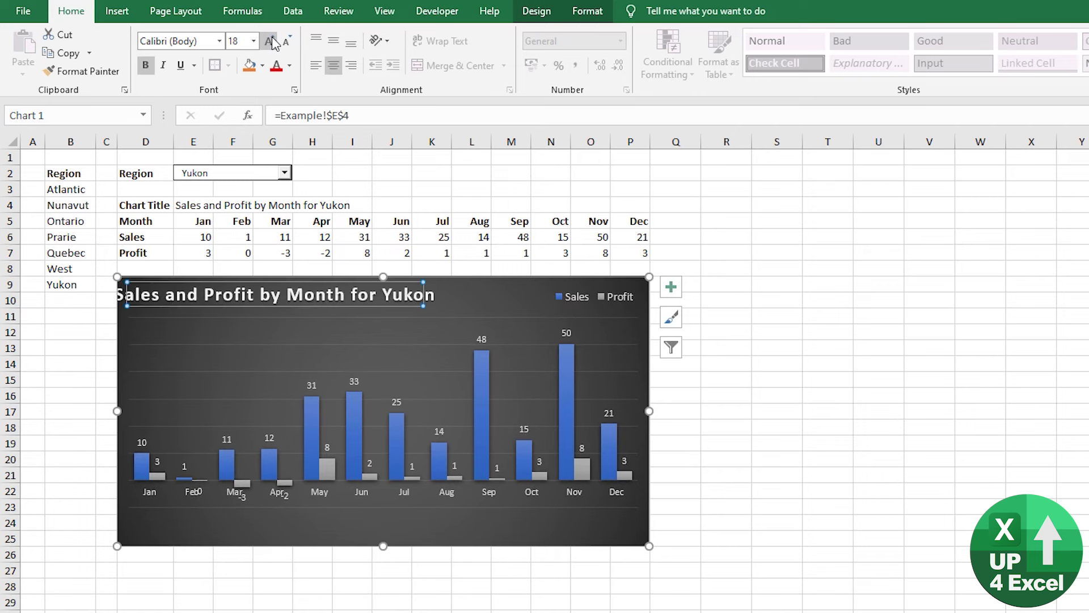
left_click(269, 41)
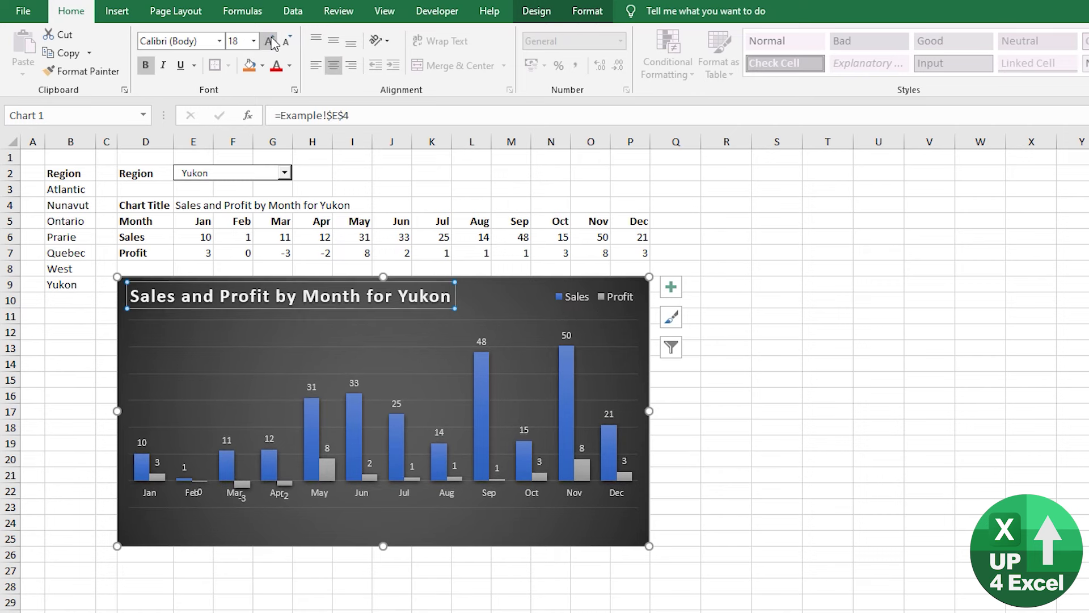
left_click(581, 296)
left_click(270, 41)
left_click(270, 42)
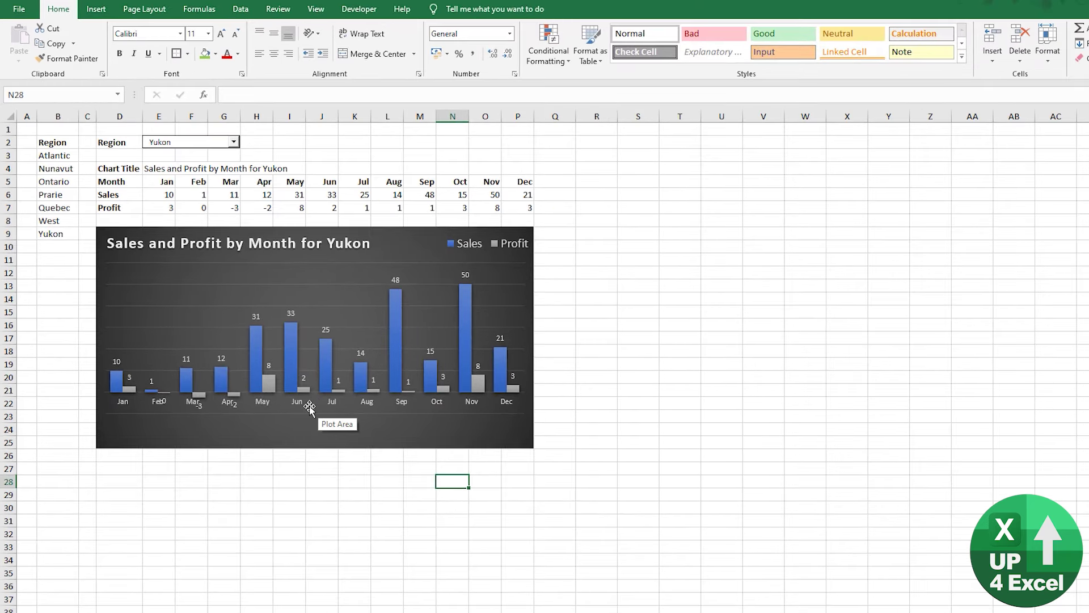
Step: Open Format Axis for the horizontal month axis and move the pane clear of the chart
left_click(376, 498)
left_click(255, 404)
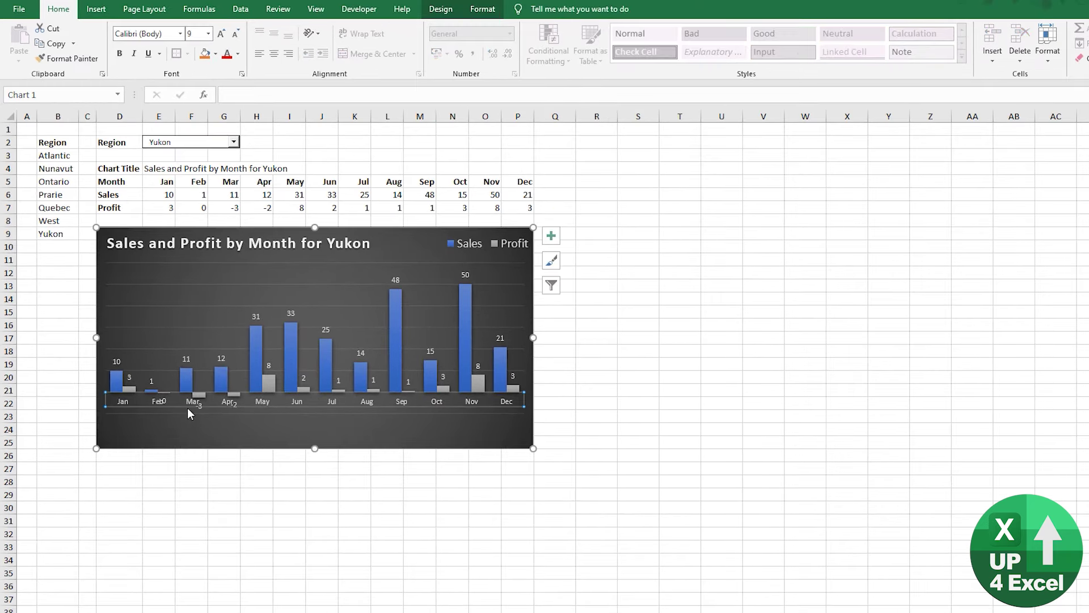
right_click(218, 408)
double_click(219, 402)
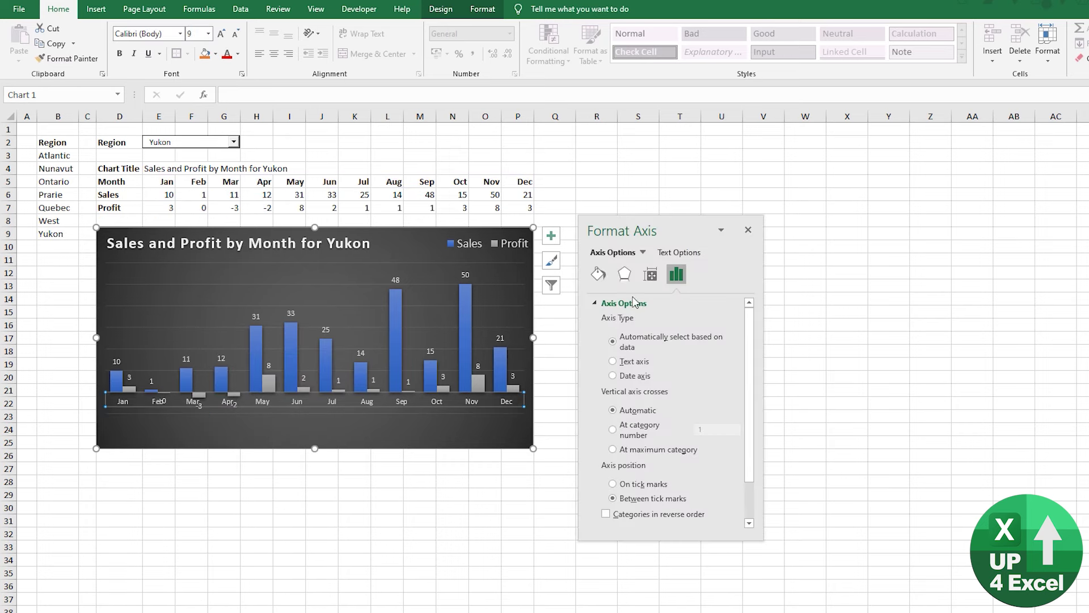
left_click_drag(701, 237, 159, 288)
left_click(481, 10)
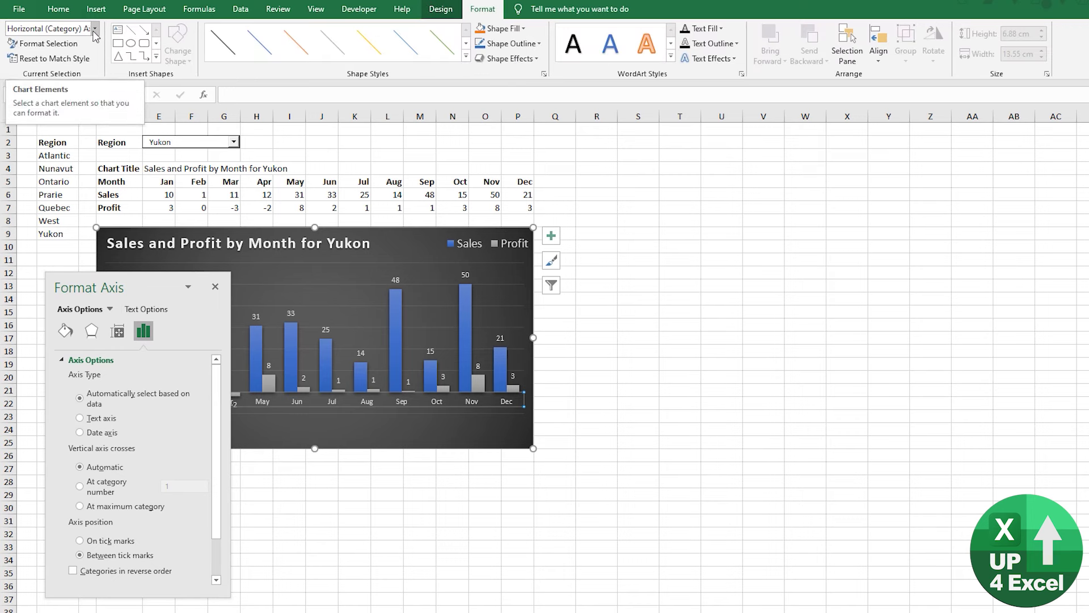
Step: Set the month axis Label Position to Low so labels sit below negative bars
left_click(95, 28)
left_click(95, 31)
scroll(215, 512, "down", 3)
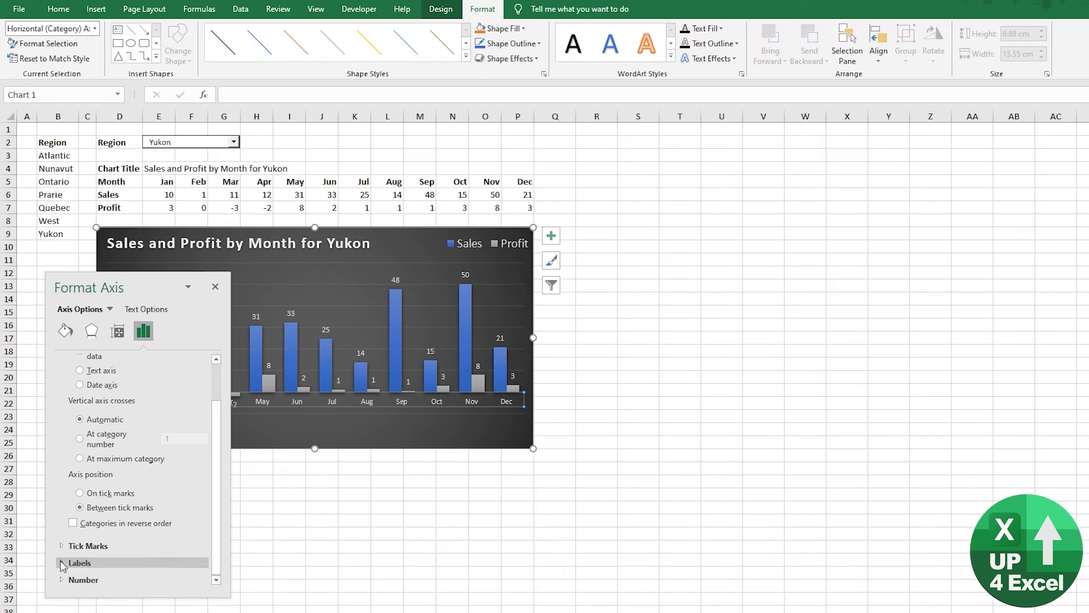
scroll(215, 512, "down", 3)
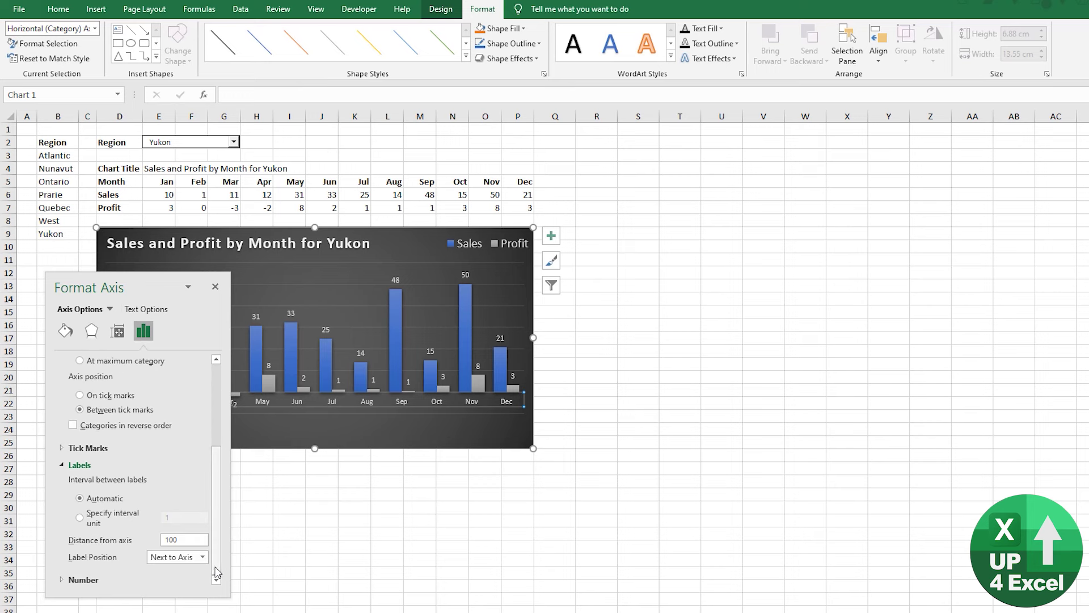
left_click(182, 557)
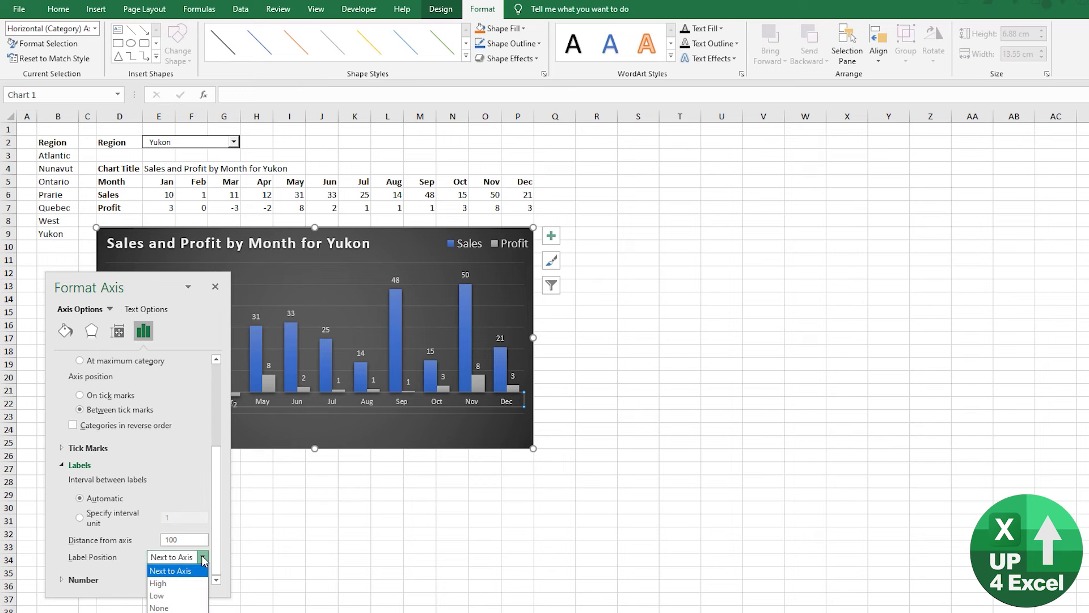
left_click(173, 595)
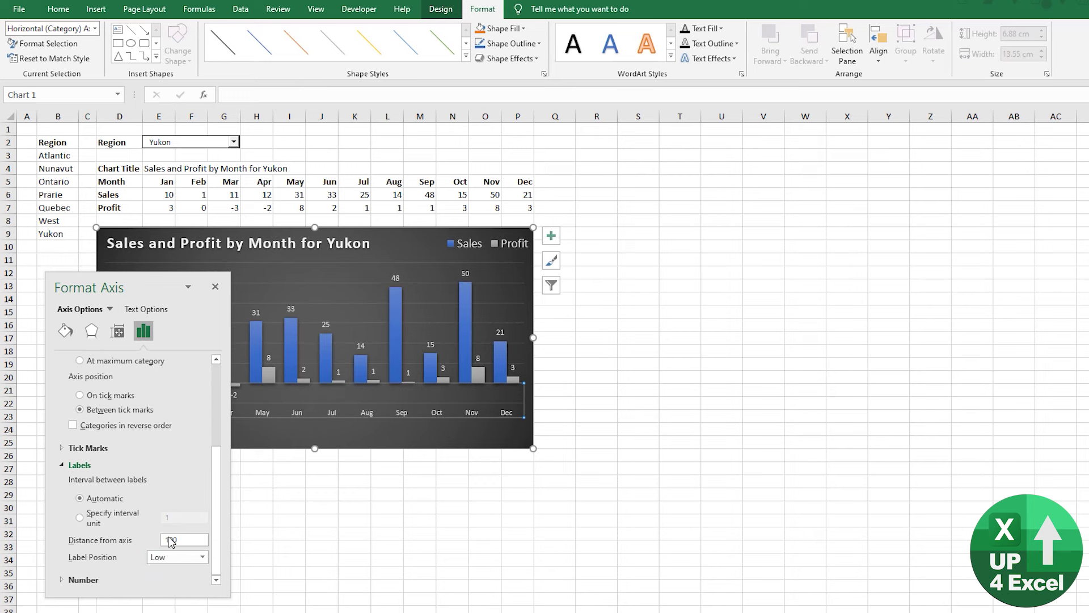
Step: Close the axis pane, stretch the plot area down to row 28, and bold the month labels
left_click(215, 286)
left_click(303, 397)
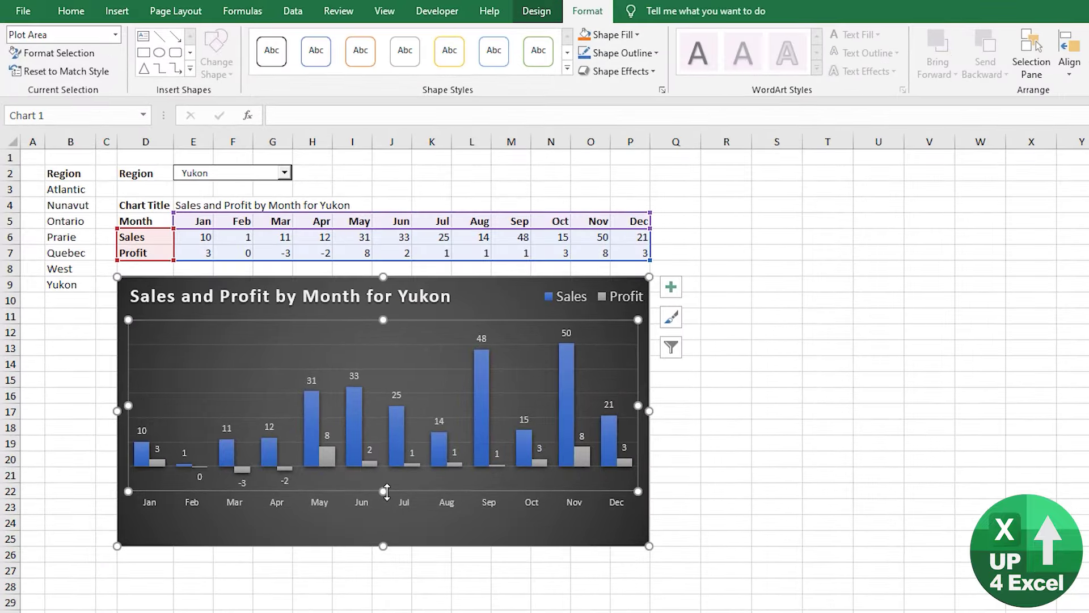
left_click_drag(387, 492, 392, 523)
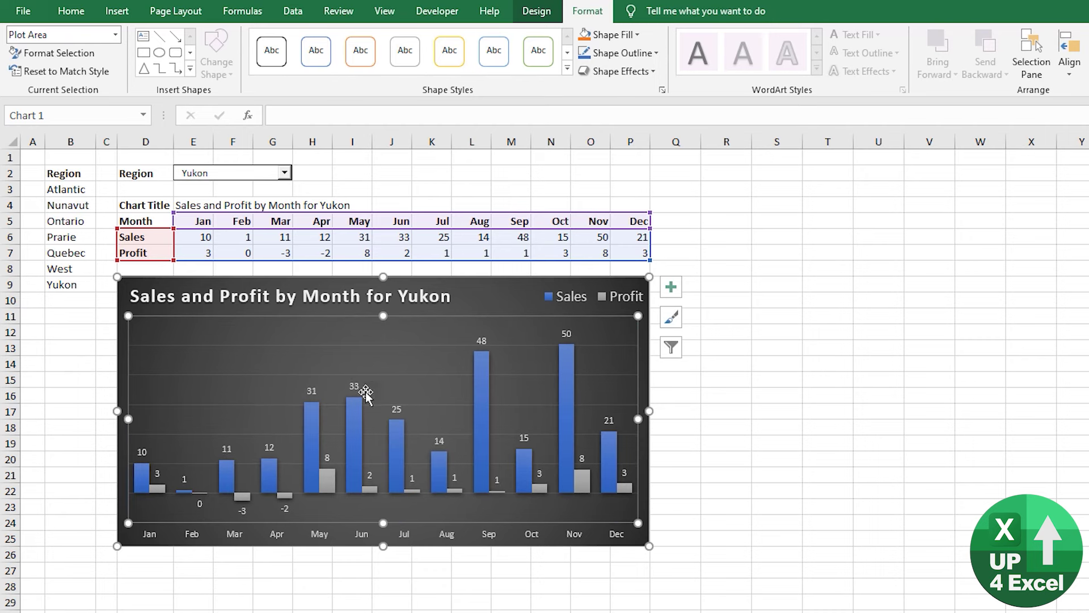
left_click_drag(383, 546, 381, 578)
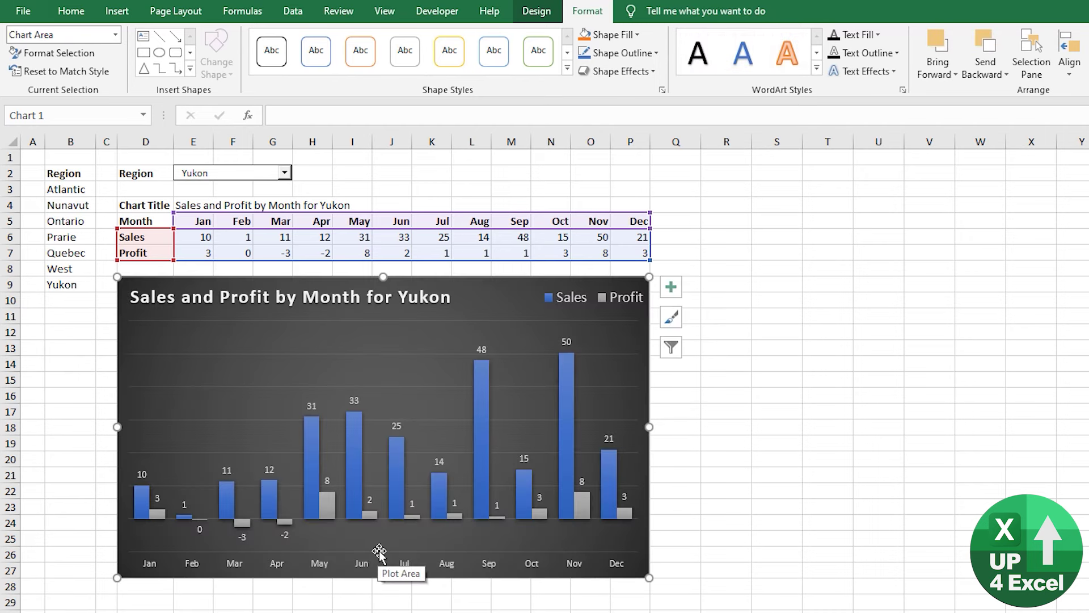
left_click(488, 563)
key("ctrl+b")
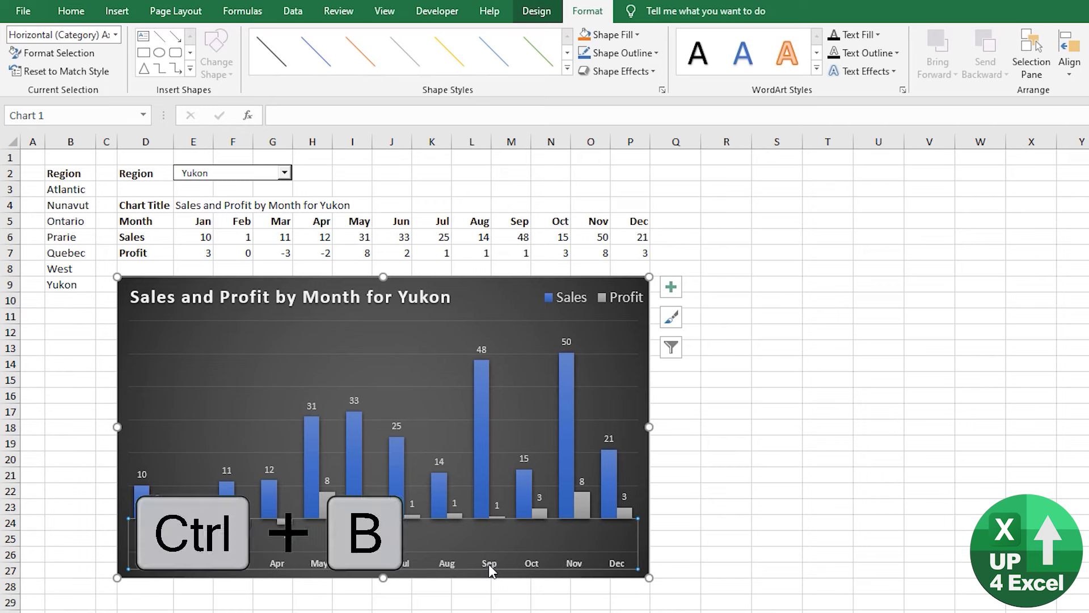
Step: Give the Sales and Profit columns a 25% gap width and -10% series overlap
right_click(356, 448)
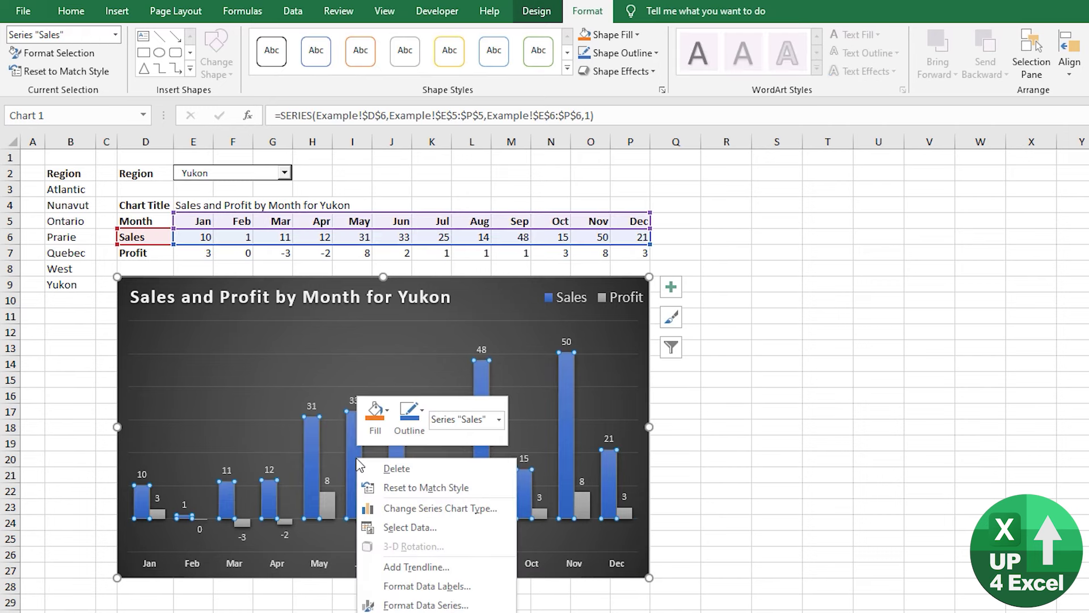
left_click(413, 603)
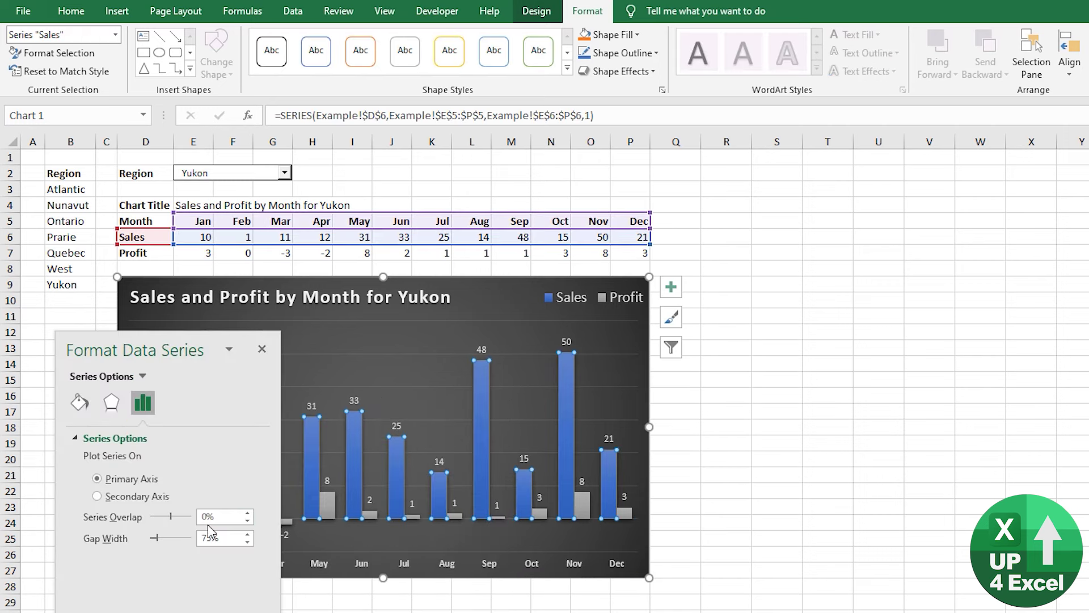
left_click(208, 516)
double_click(203, 538)
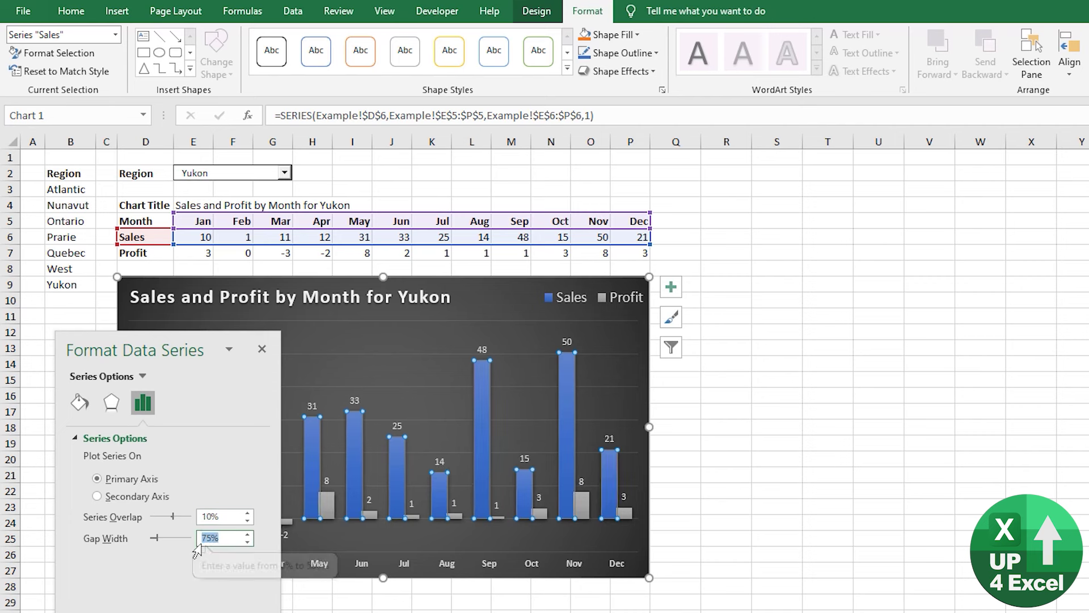
type("25")
key("Tab")
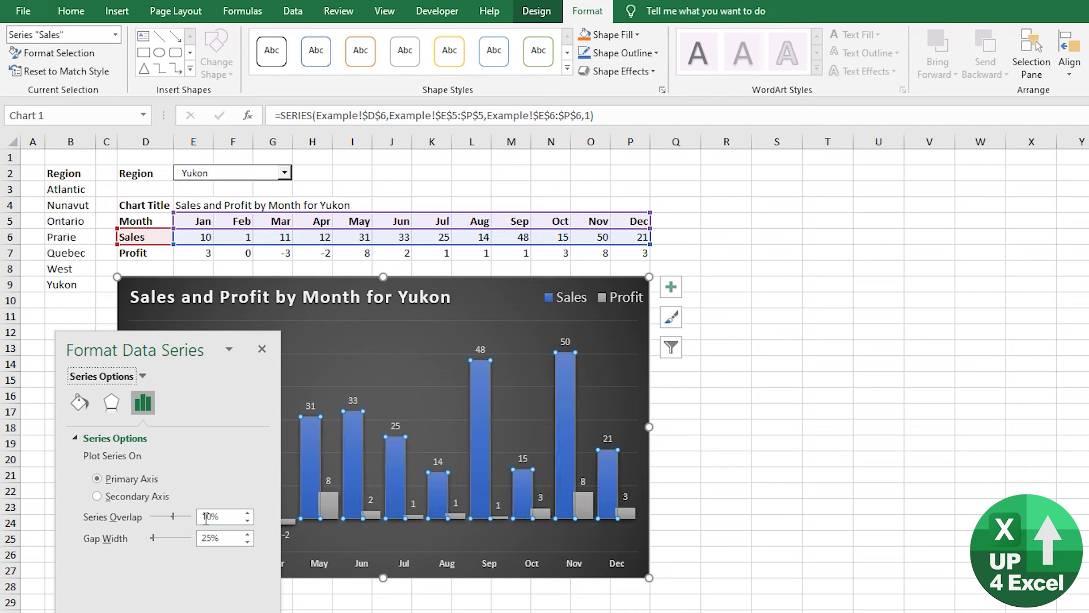
left_click(206, 517)
type("-")
key("Tab")
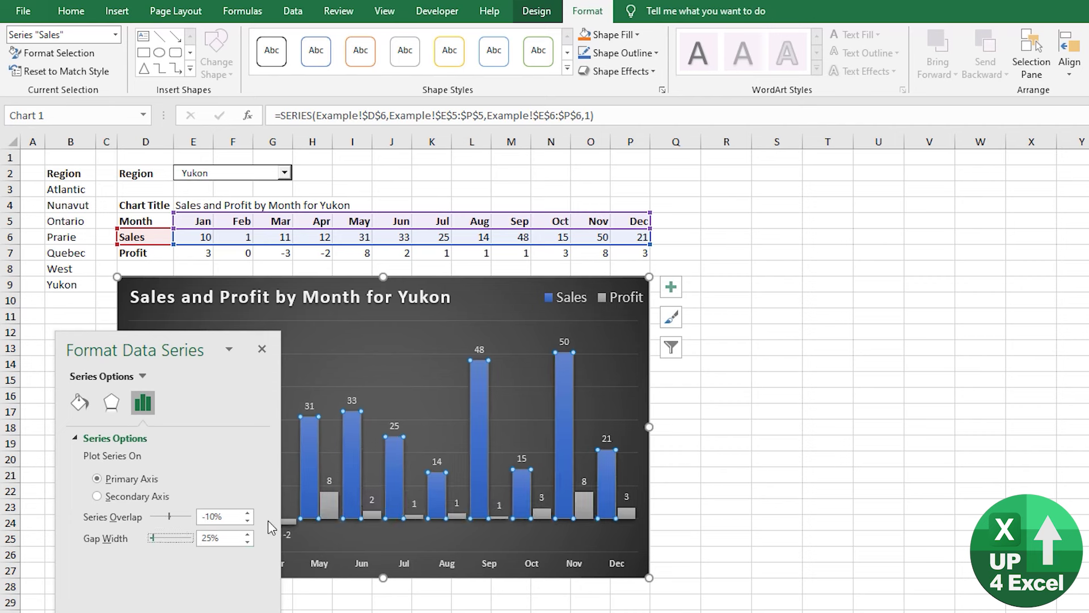
Step: Close the series pane, deselect the chart, and turn off worksheet gridlines
left_click(397, 536)
left_click(262, 349)
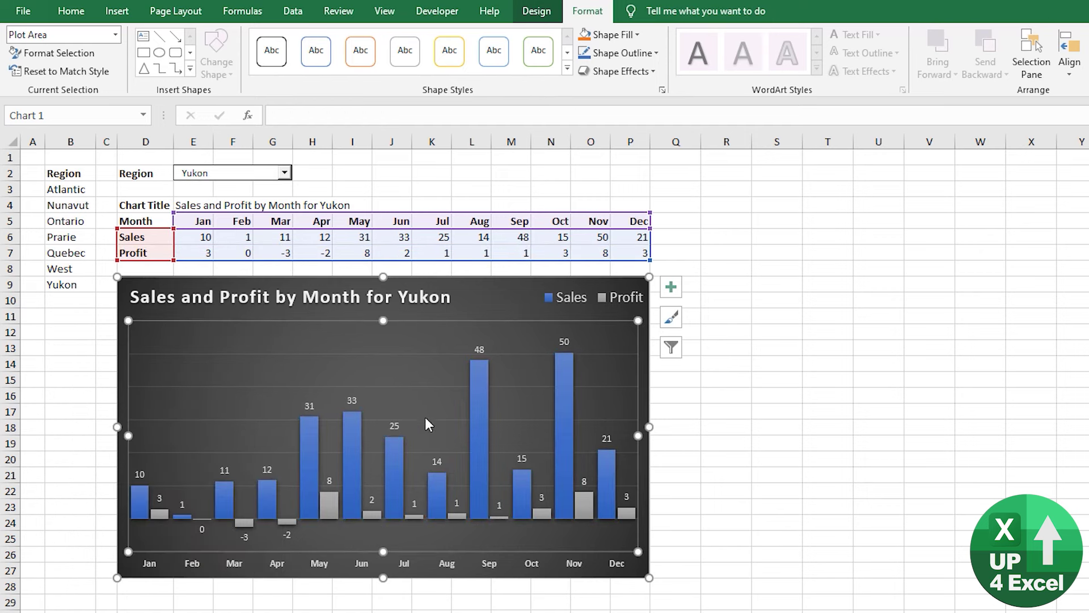
left_click(352, 188)
left_click(385, 11)
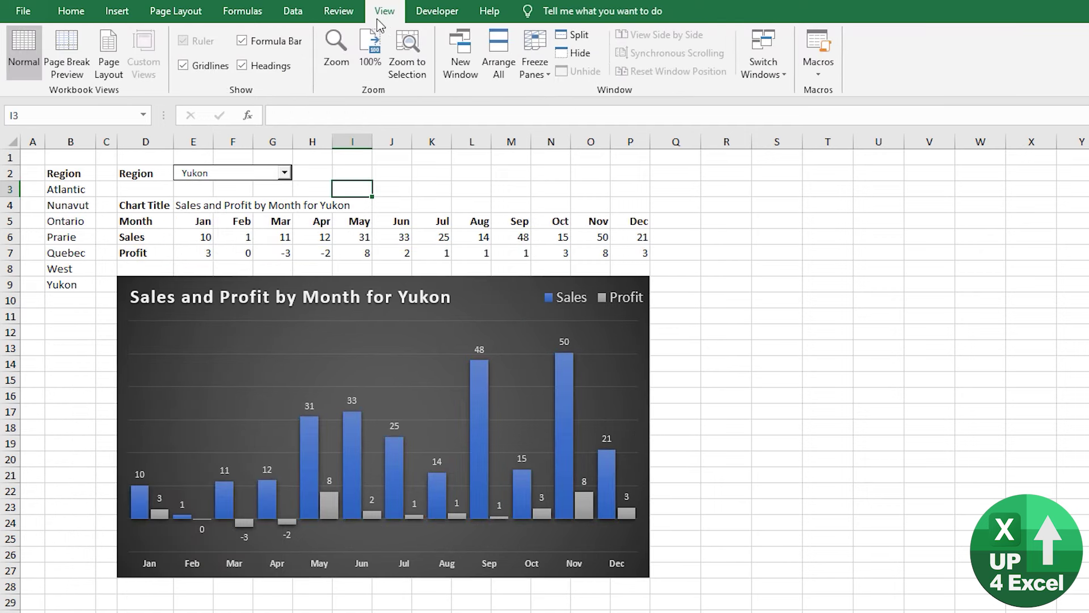
left_click(183, 66)
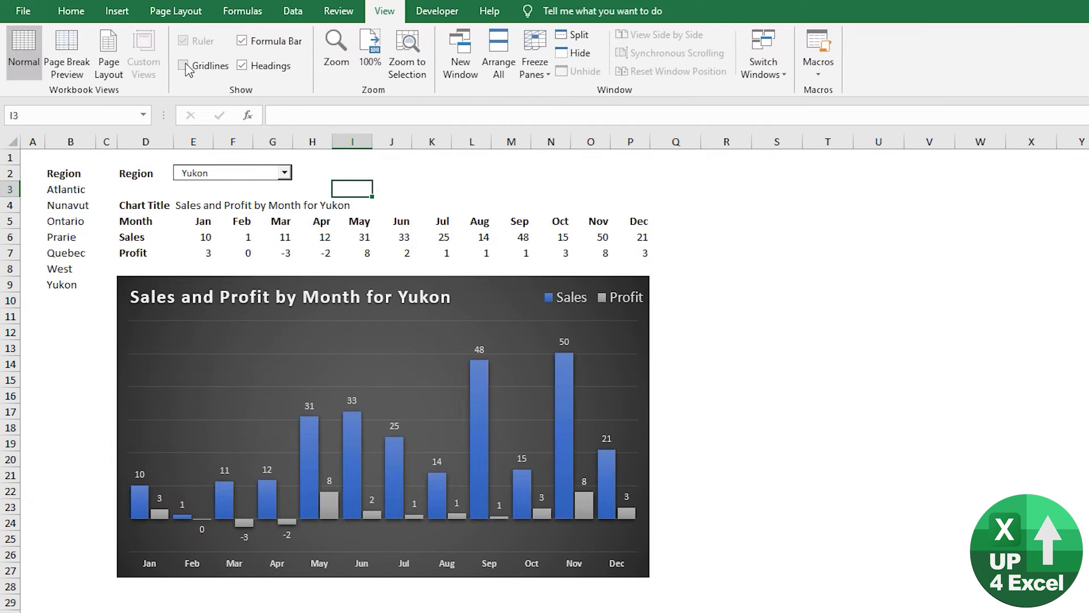
Step: Group columns A:B and collapse the group to hide the region list
left_click_drag(74, 142, 40, 147)
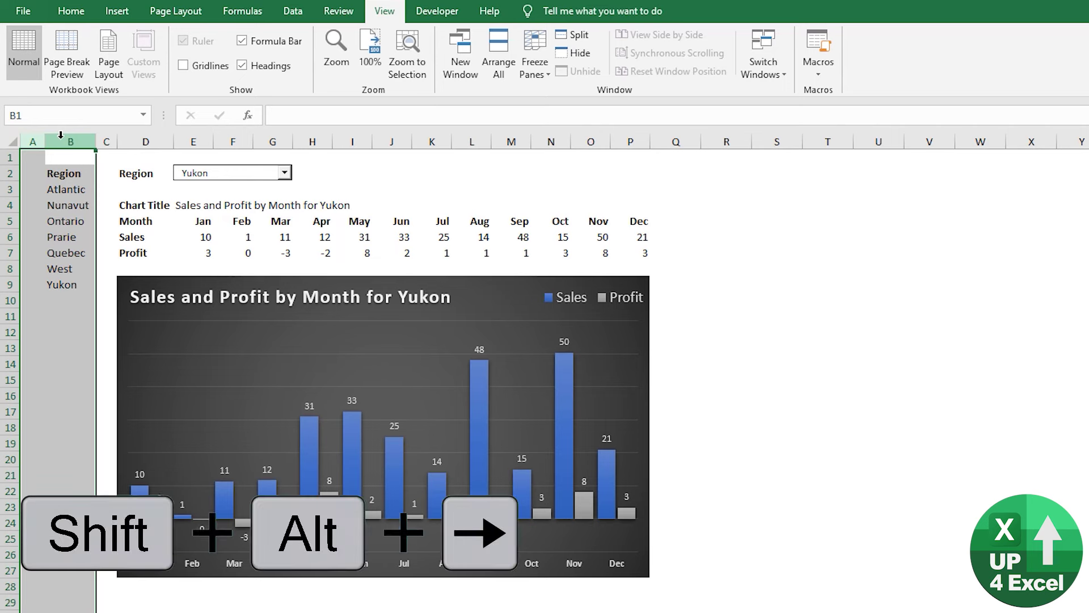
key("shift+alt+Right")
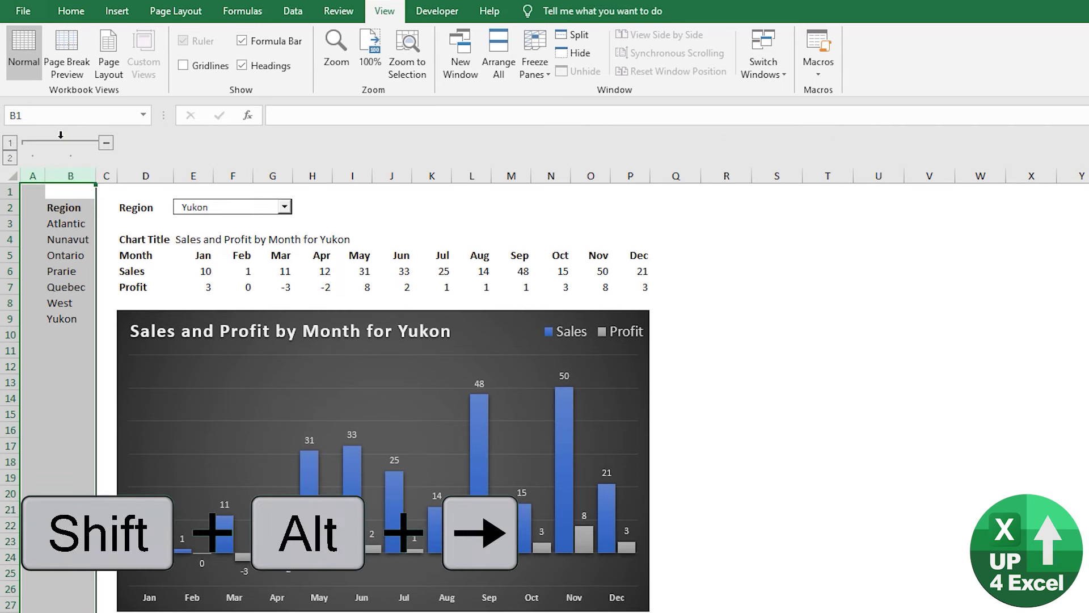
key("shift+alt+Left")
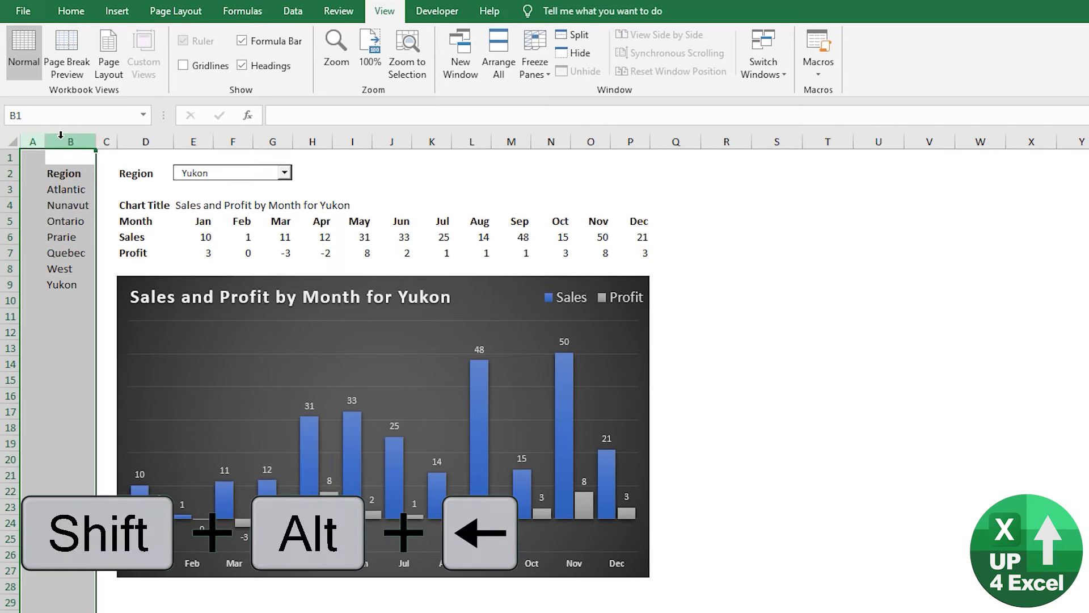
key("shift+alt+Right")
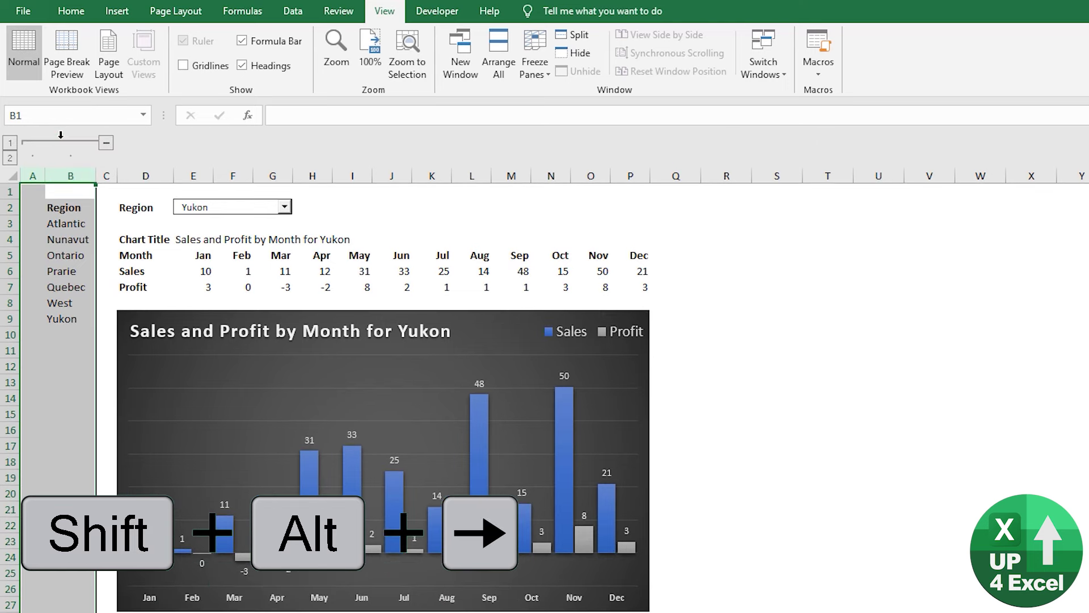
left_click(106, 144)
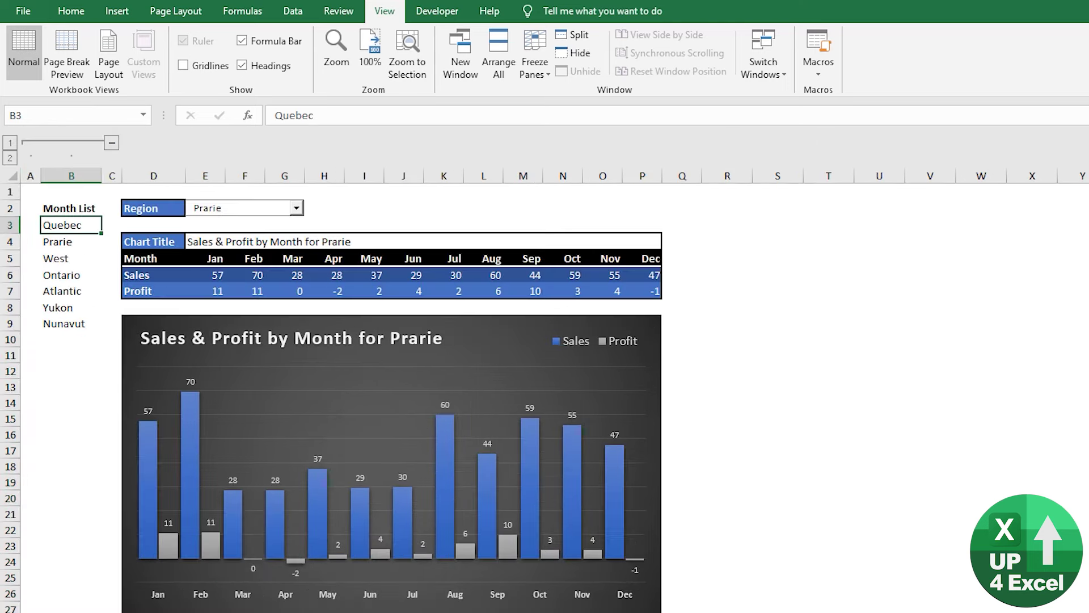
left_click(112, 146)
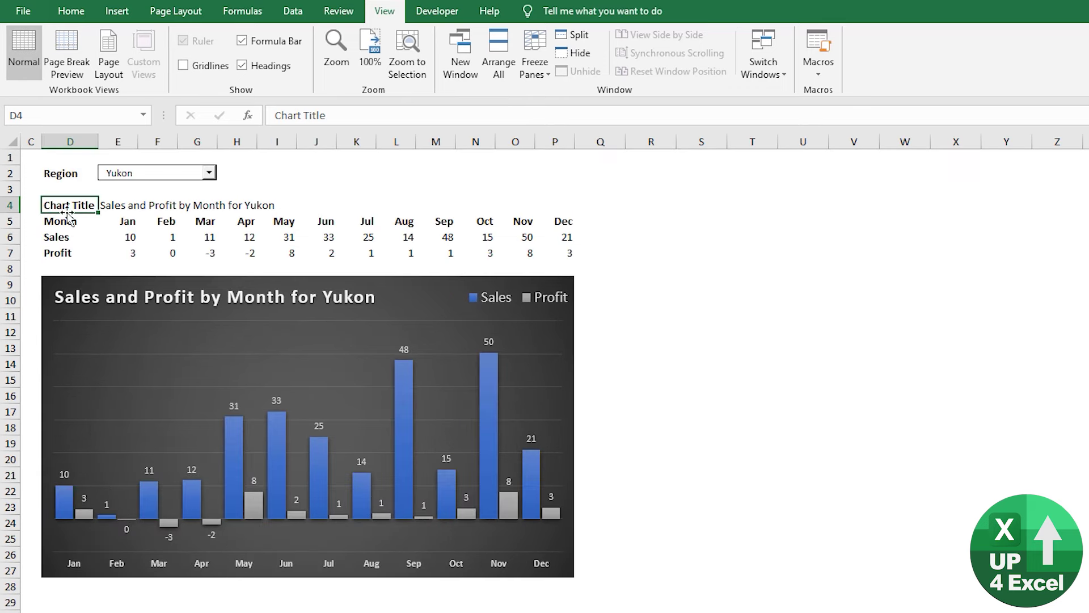
Step: Format D5:P7 as a dark blue table with headers, then convert it back to a range
left_click_drag(61, 220, 562, 252)
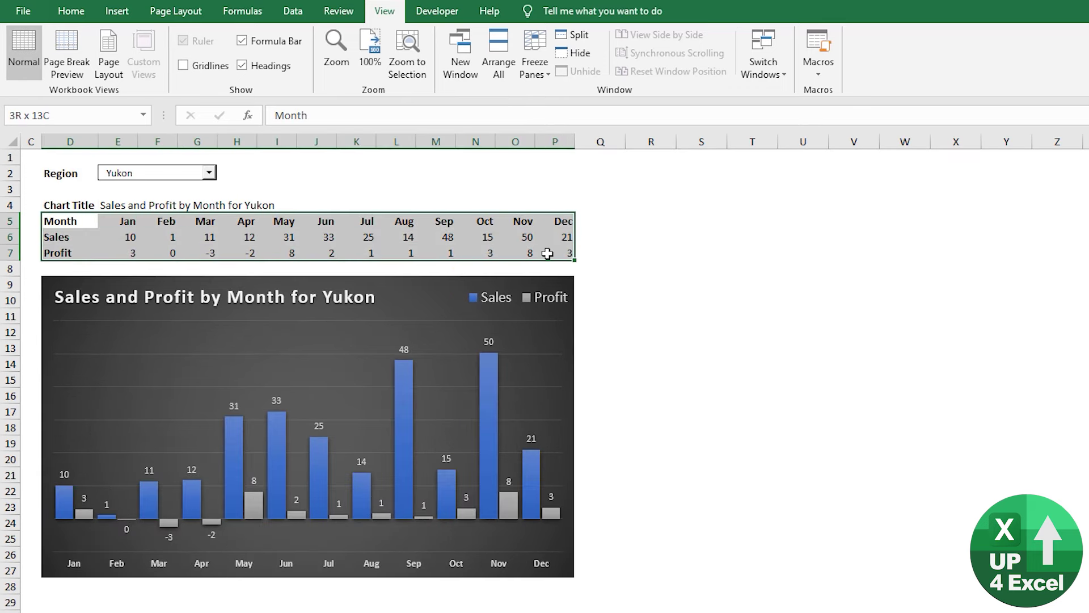
left_click(70, 11)
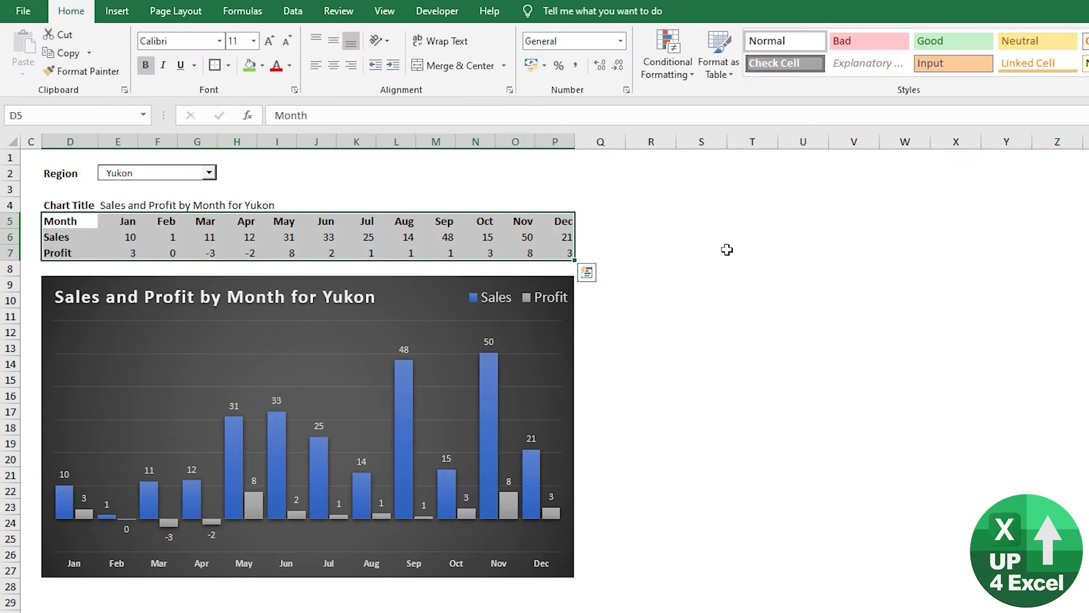
left_click(730, 75)
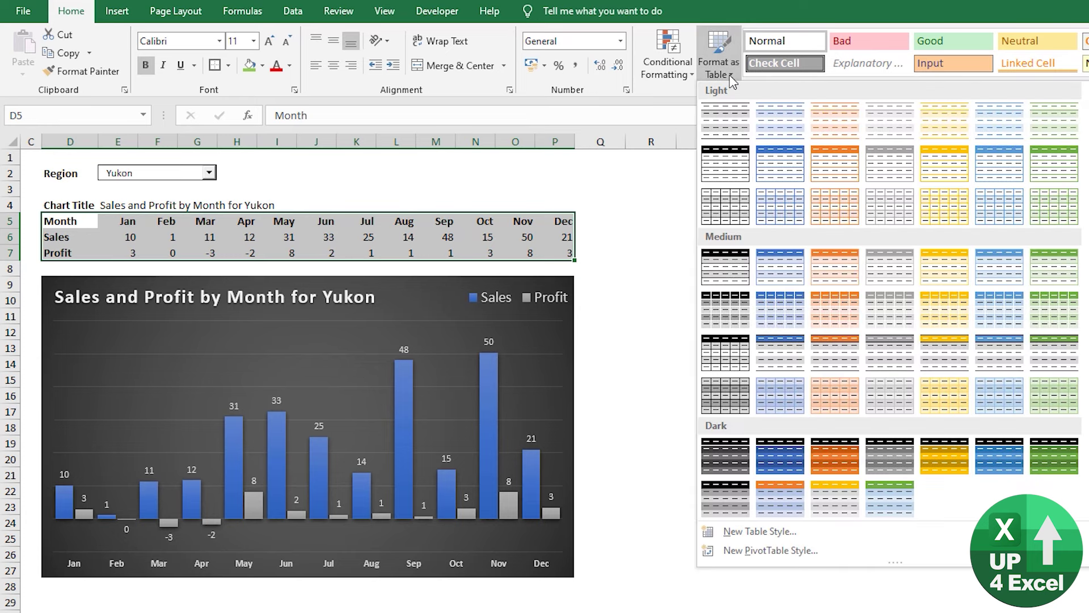
left_click(790, 462)
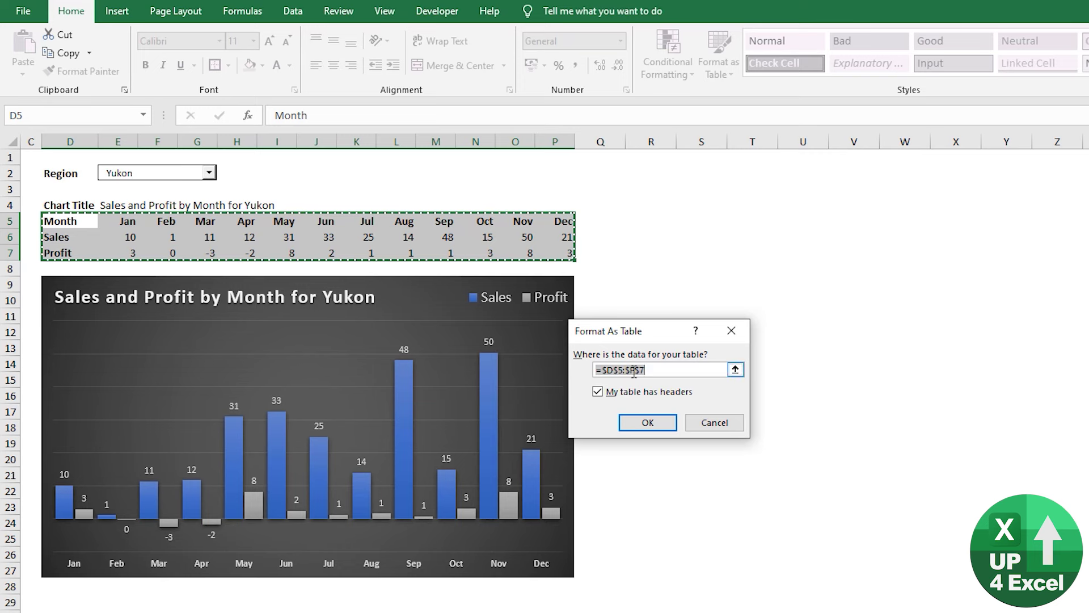
left_click(647, 423)
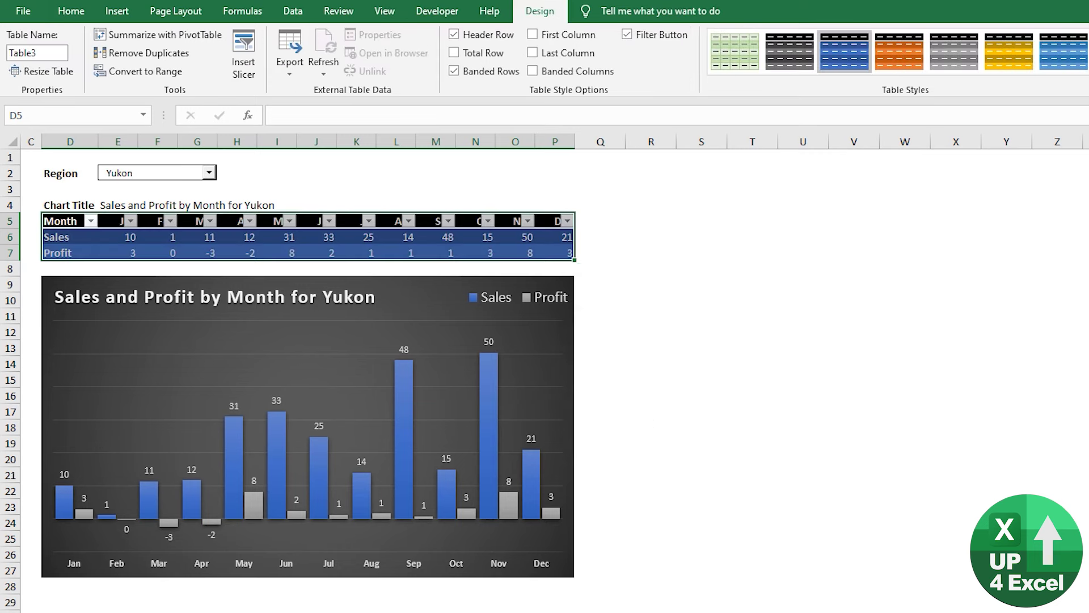
left_click(150, 76)
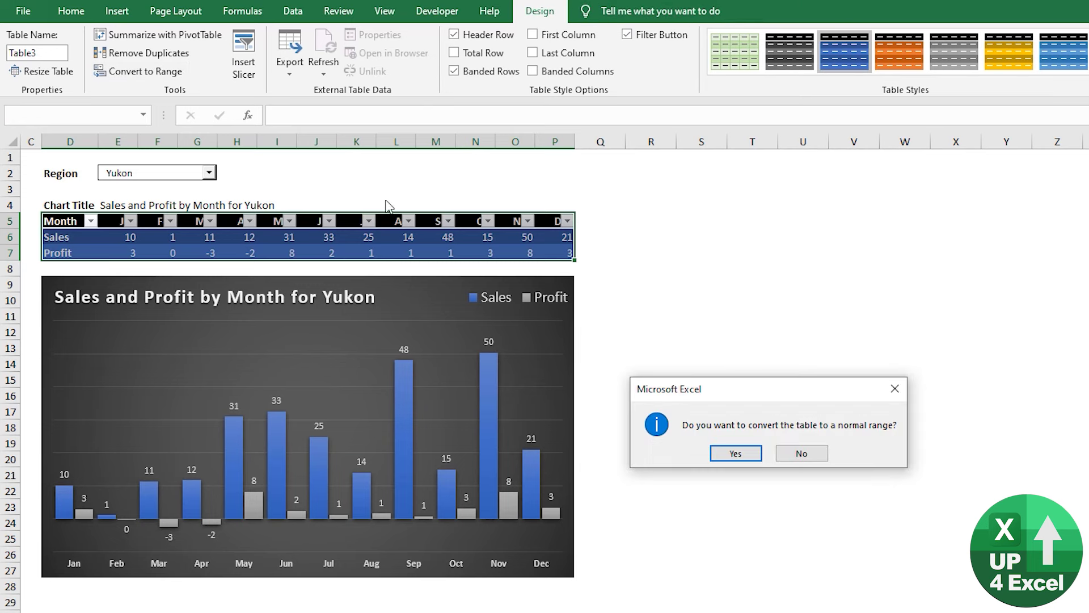
left_click(737, 454)
Step: Copy the Profit label's style from D7 onto the Chart Title and Region labels
left_click(166, 240)
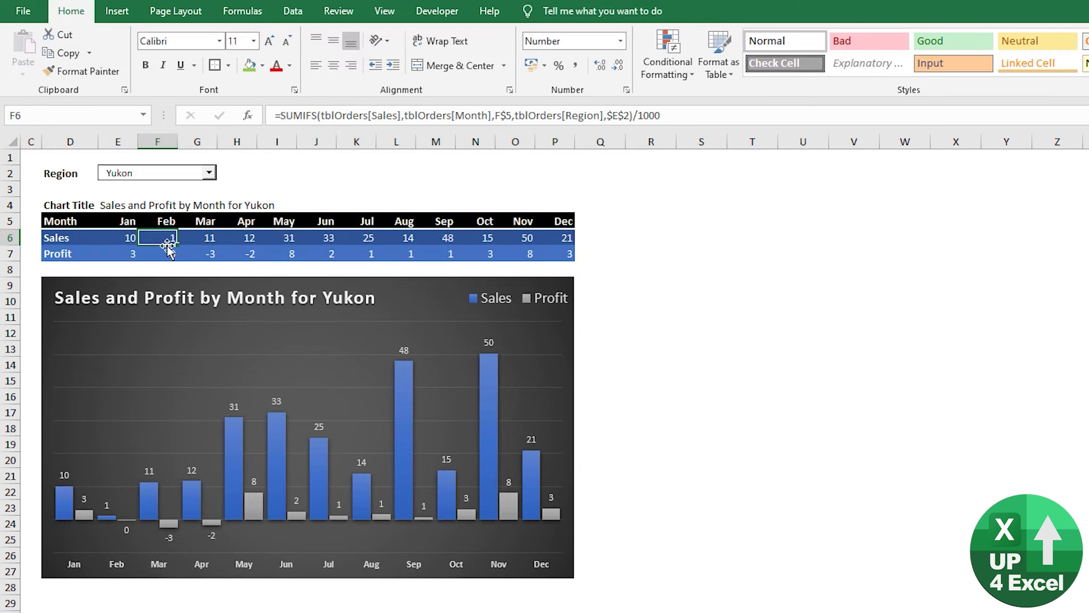
left_click(68, 254)
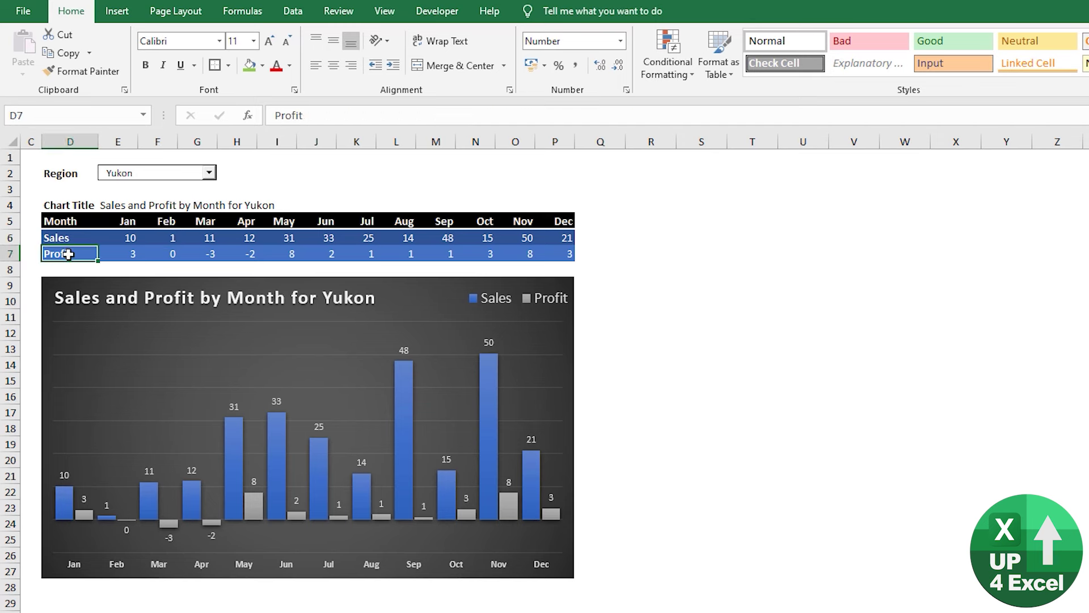
left_click(105, 73)
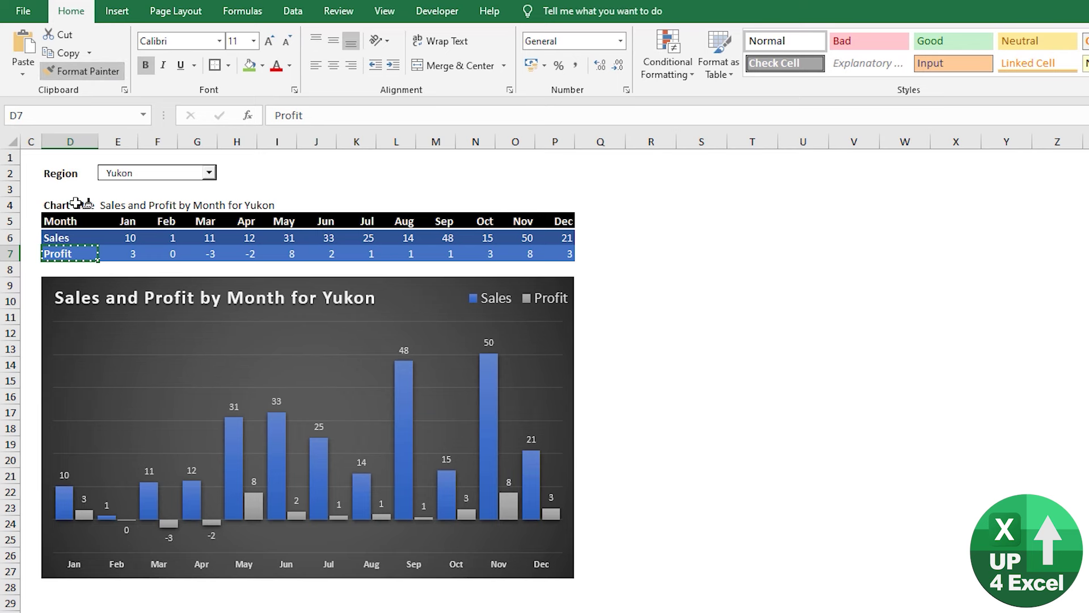
left_click(76, 204)
left_click(89, 70)
left_click(79, 173)
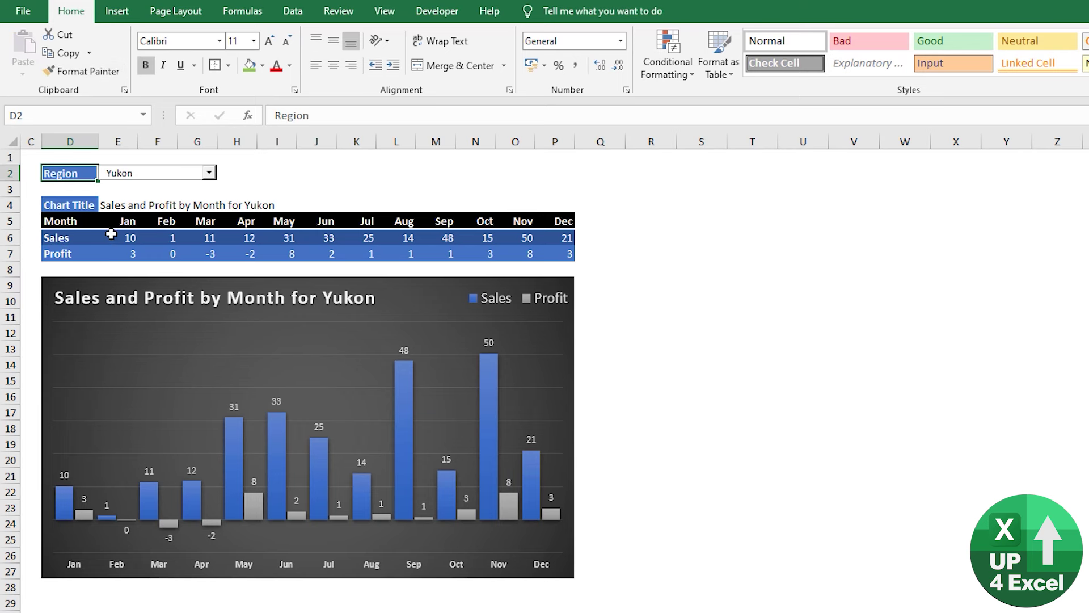
Step: Put an outside border around D4:P7
left_click_drag(68, 205, 559, 256)
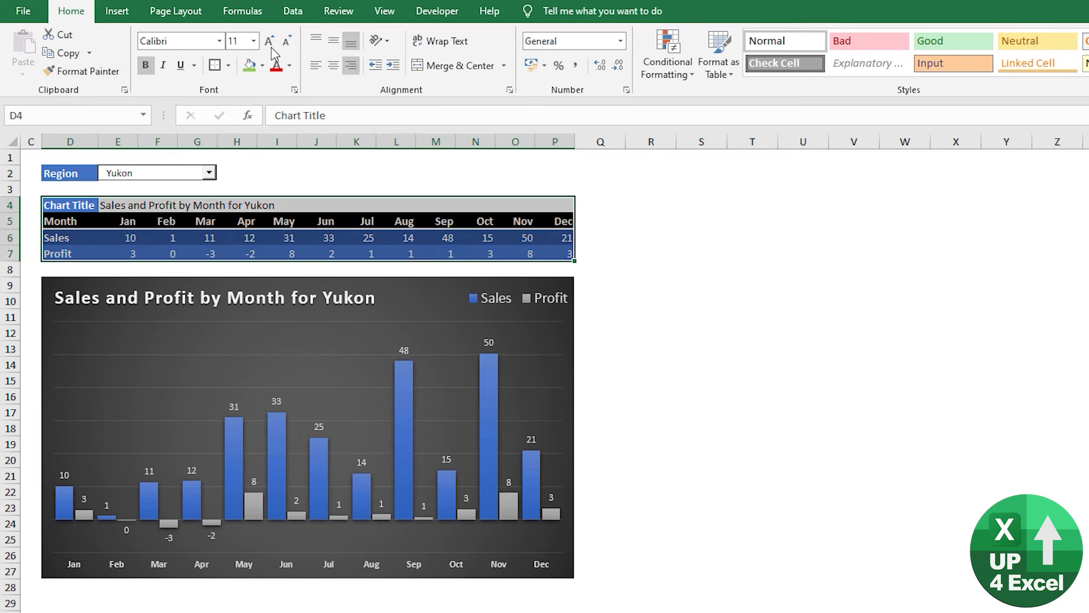
left_click(215, 65)
left_click(228, 65)
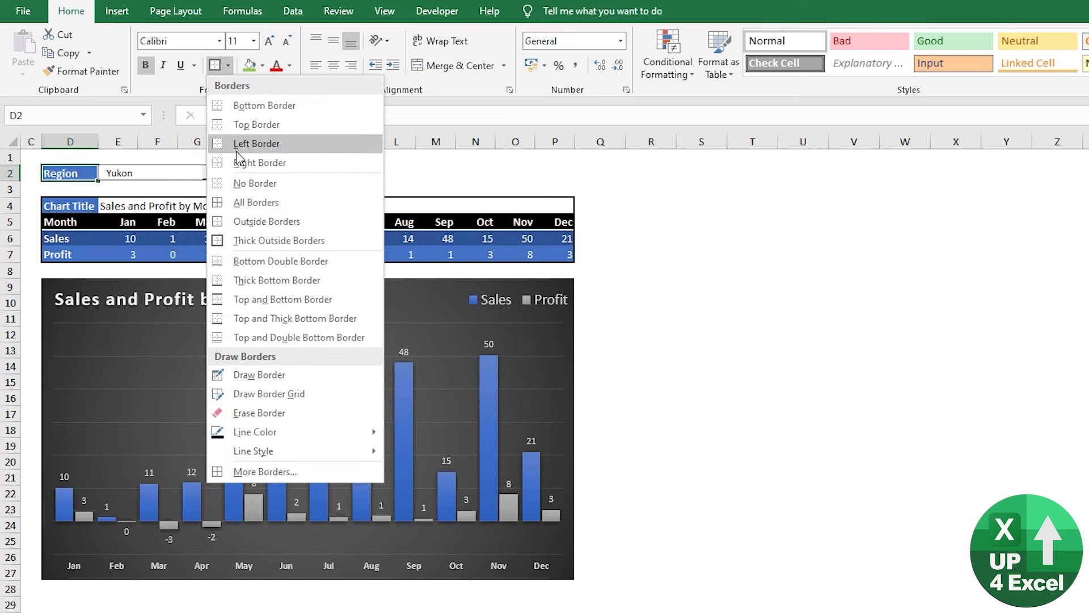
left_click(246, 221)
key("Up")
key("Up")
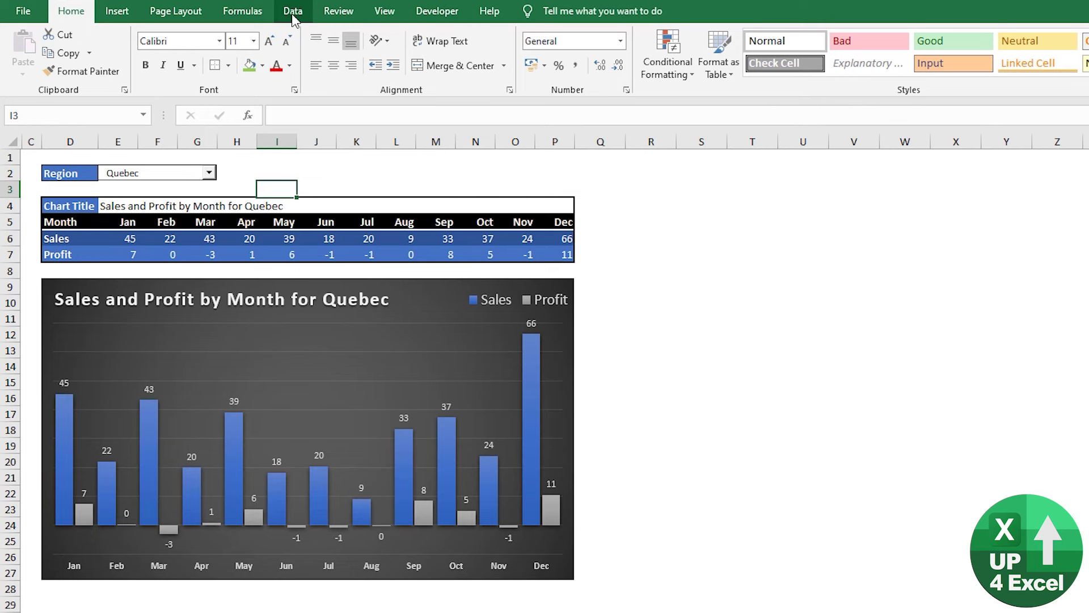
Step: Hide the row and column headings and the formula bar
left_click(384, 13)
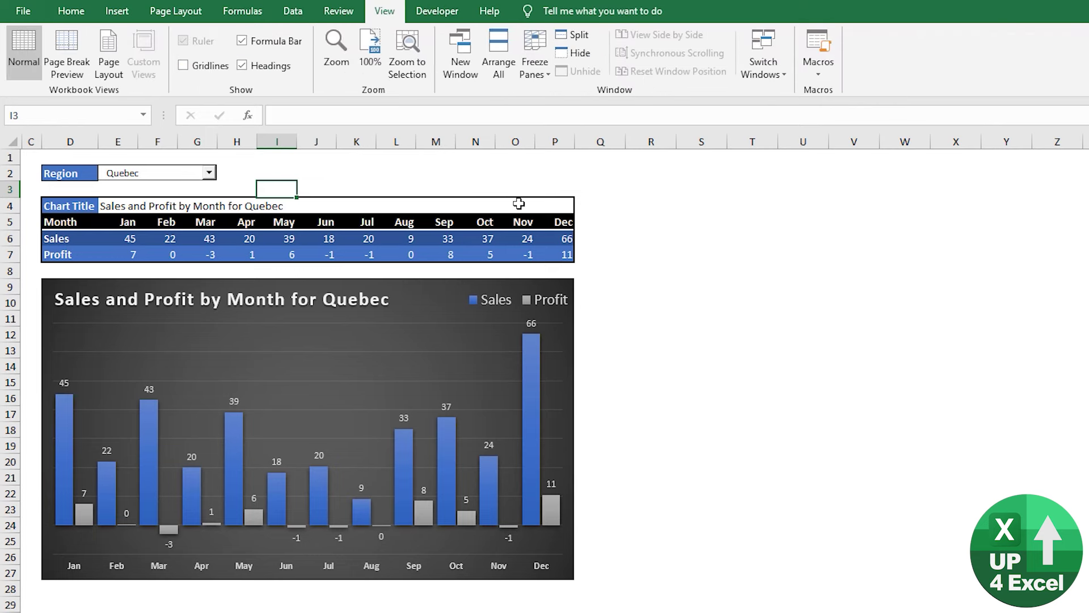
left_click(244, 66)
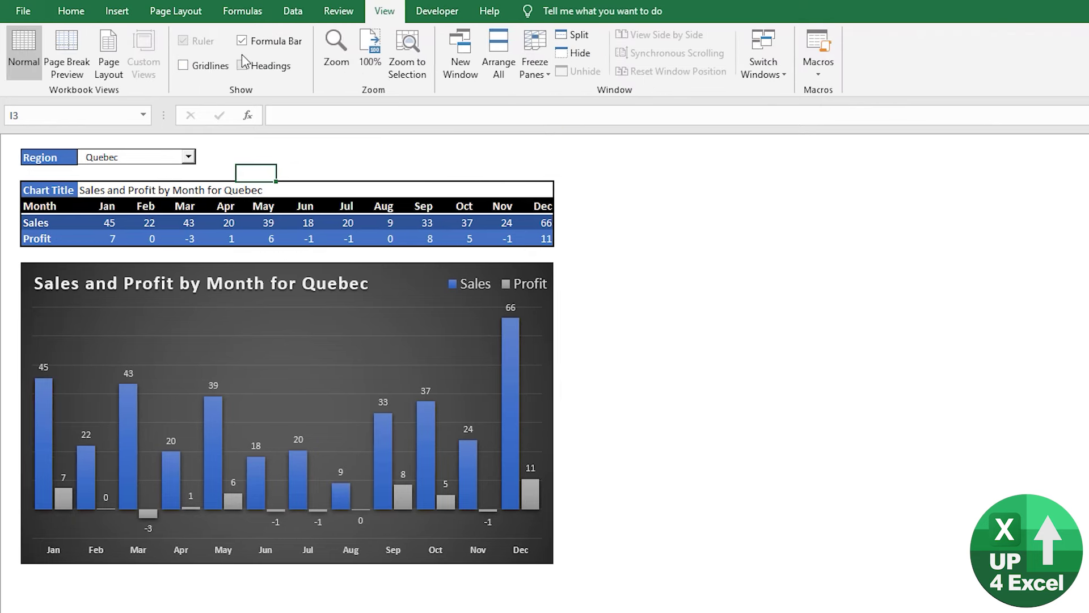
left_click(247, 43)
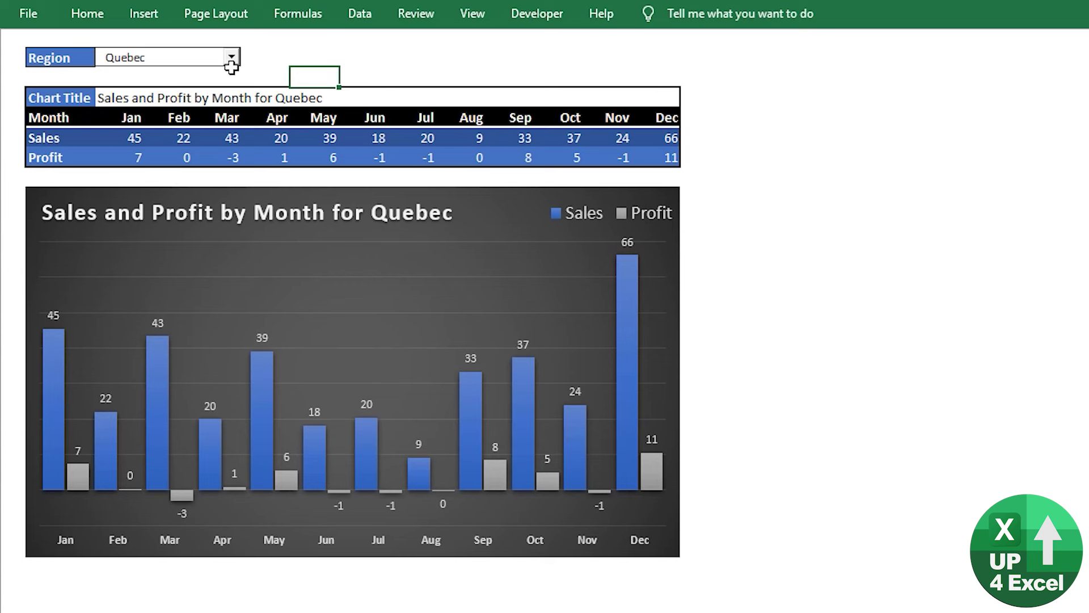
Step: Switch the Region drop-down through Prairie and Nunavut, ending on Yukon
left_click(232, 62)
left_click(202, 116)
left_click(232, 56)
left_click(136, 87)
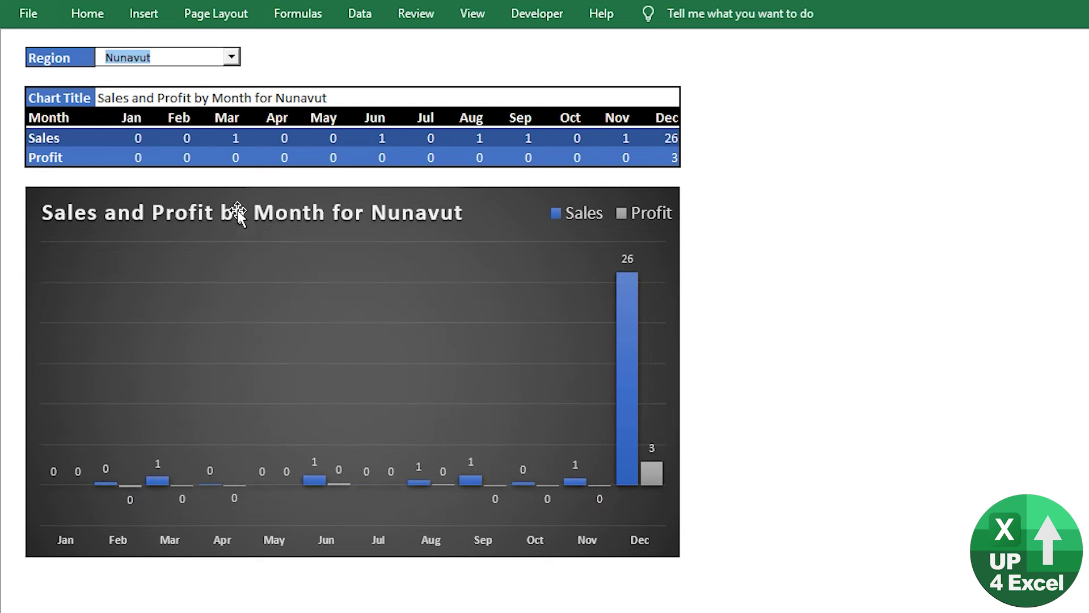
left_click(232, 58)
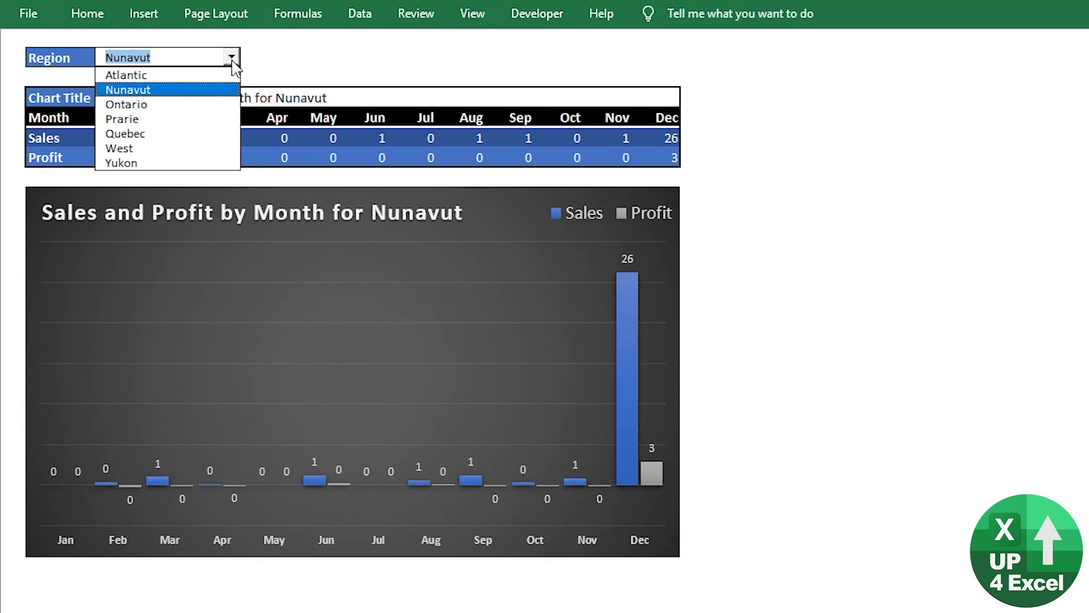
left_click(197, 163)
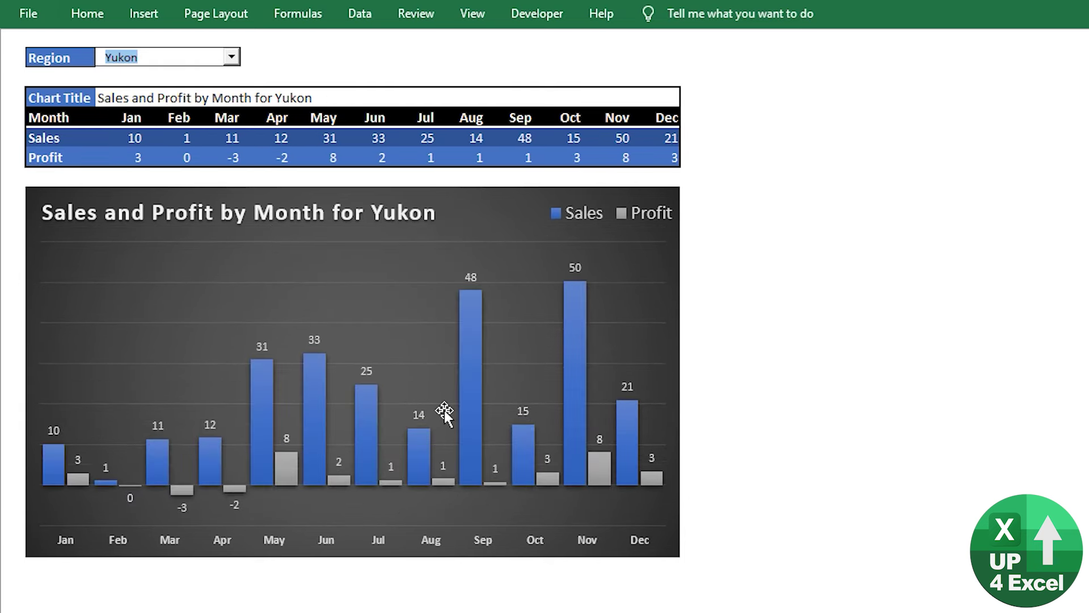